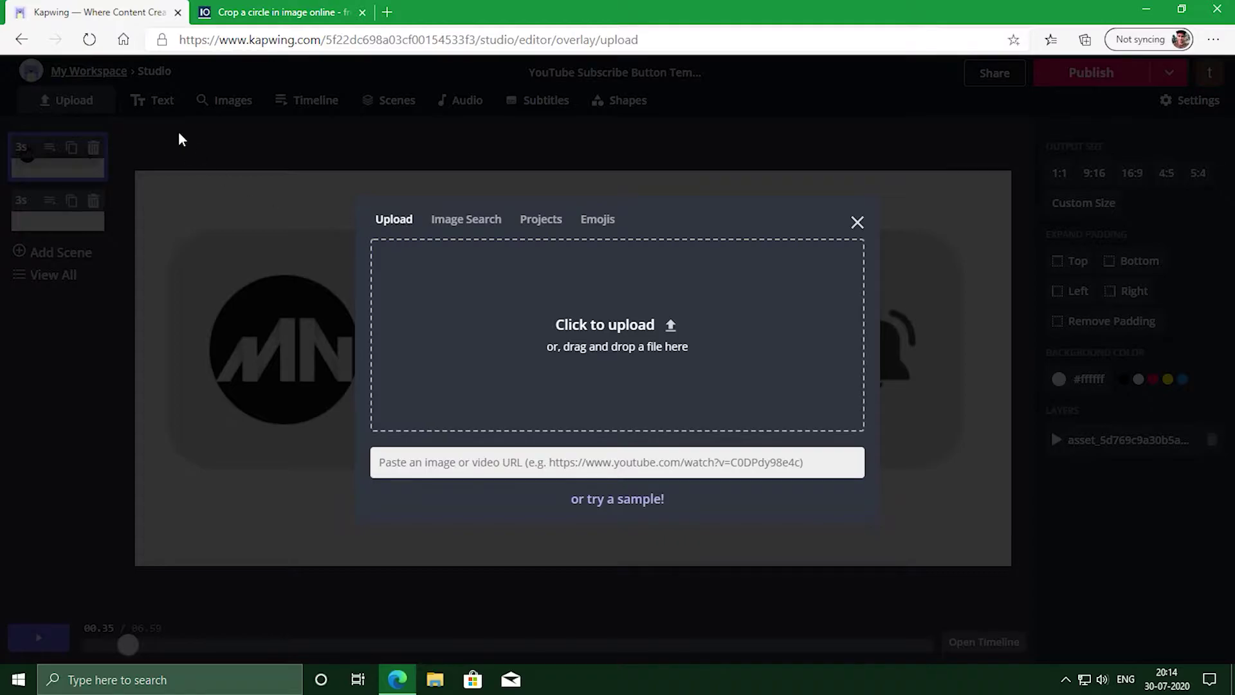
- Switch to the online circle-crop tool and load the Capture image from the Desktop
left_click(244, 14)
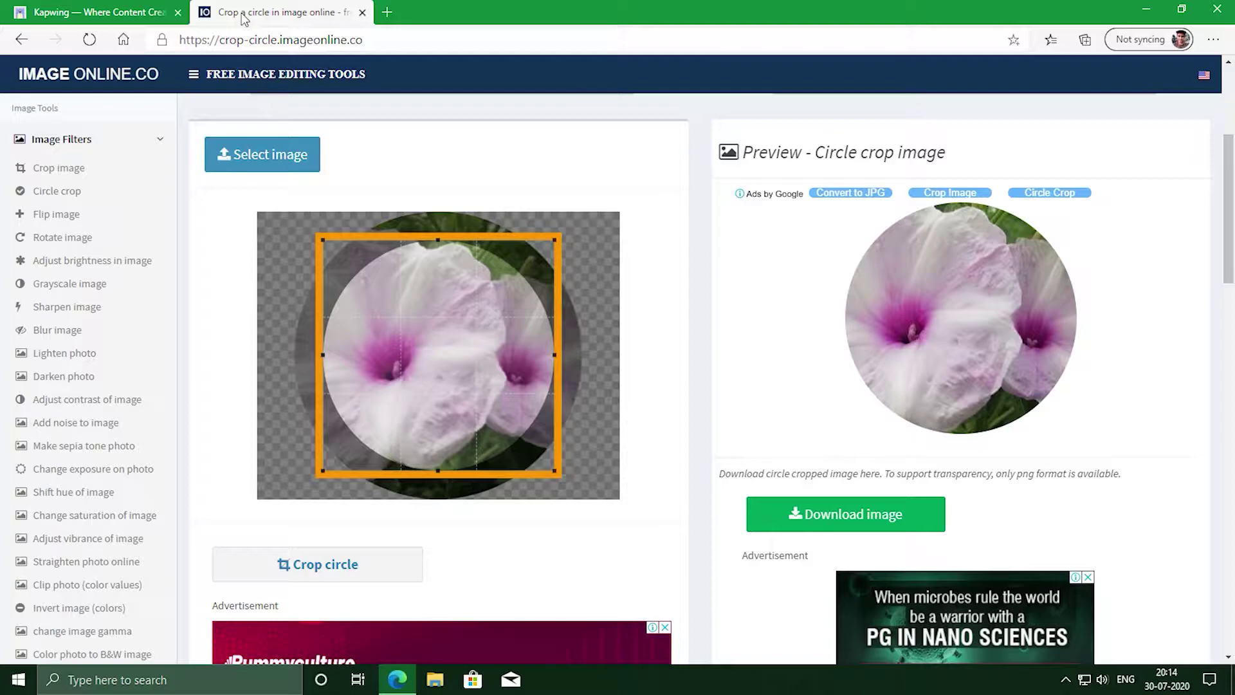
left_click(244, 160)
left_click(367, 143)
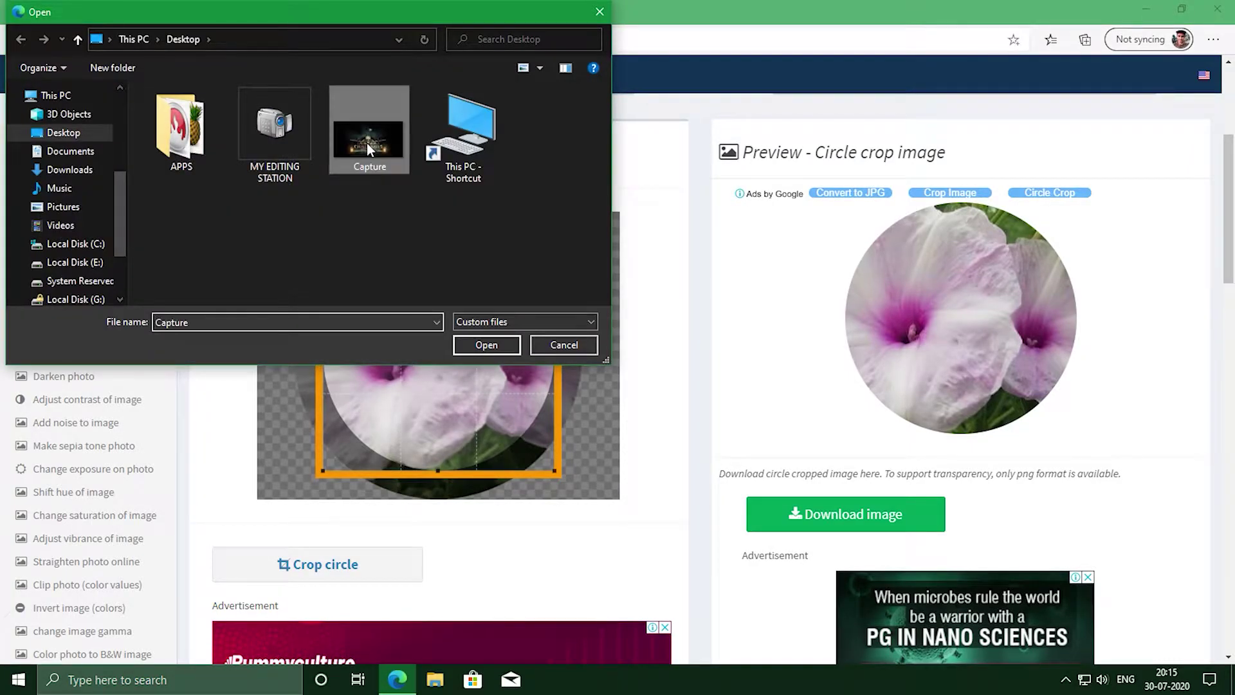
left_click(492, 346)
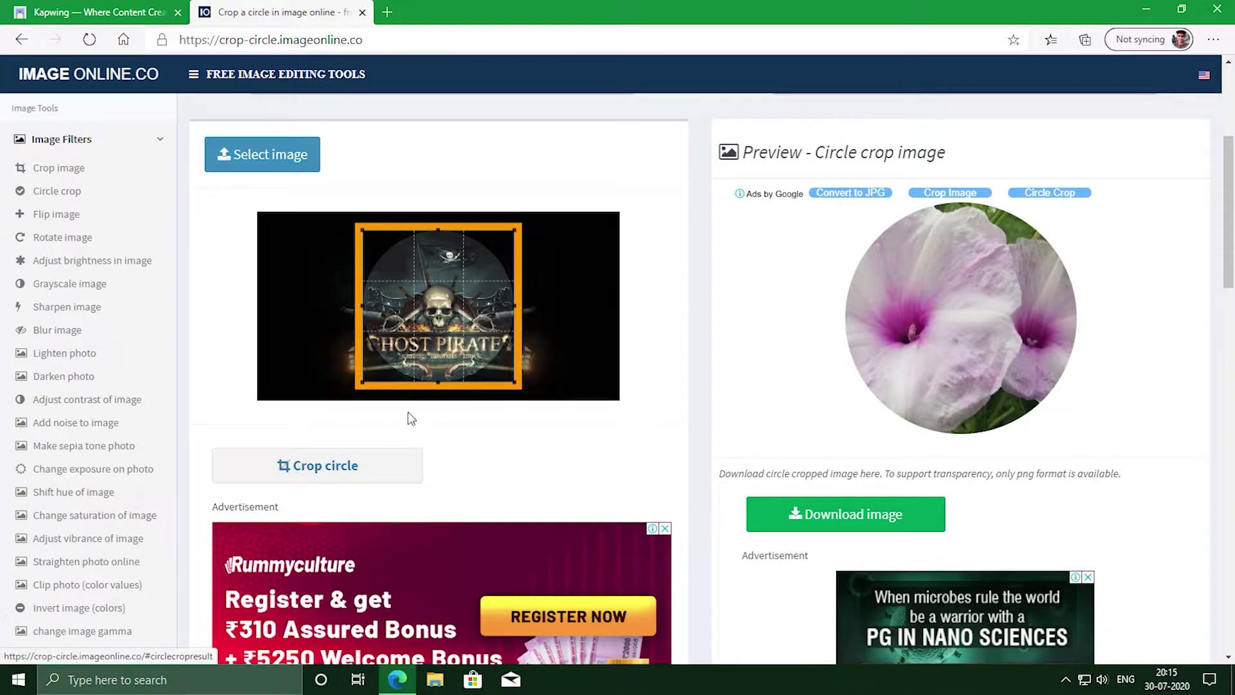
- Enlarge the crop circle around the Ghost Pirates logo, crop the image and download the result
mouse_move(447, 341)
left_mouse_down()
mouse_move(427, 344)
mouse_move(451, 342)
mouse_move(431, 334)
left_mouse_up()
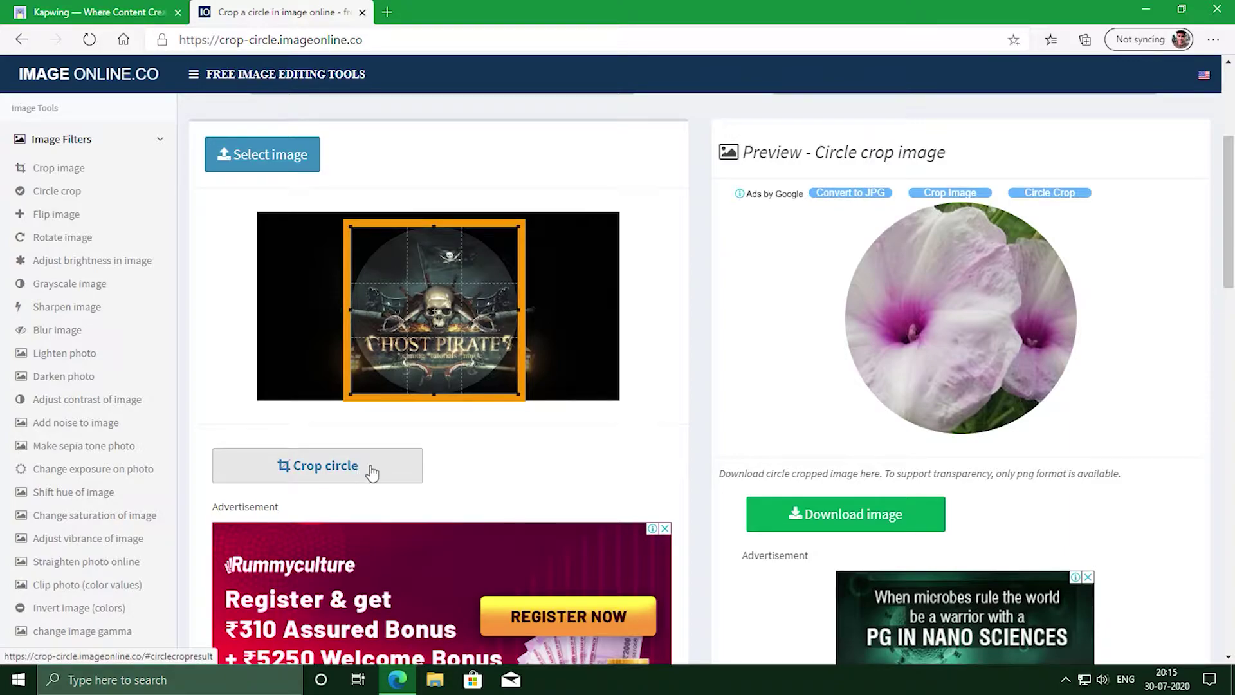
left_click(325, 474)
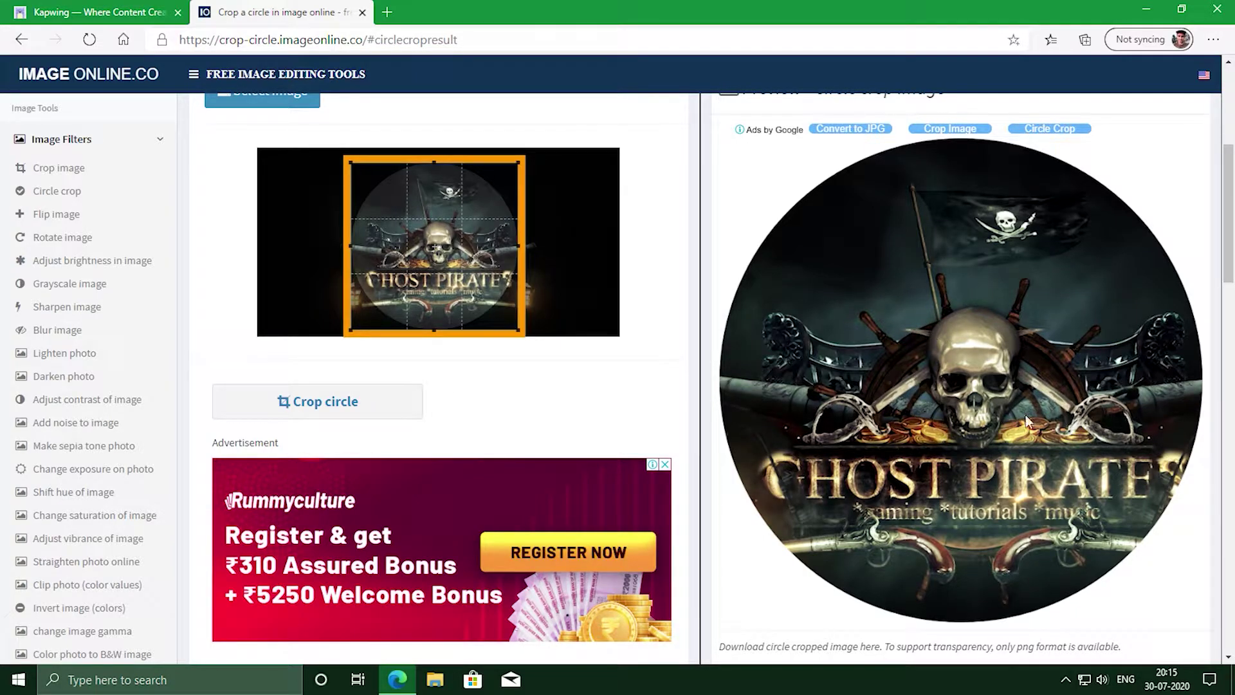
scroll(999, 439, "down", 4)
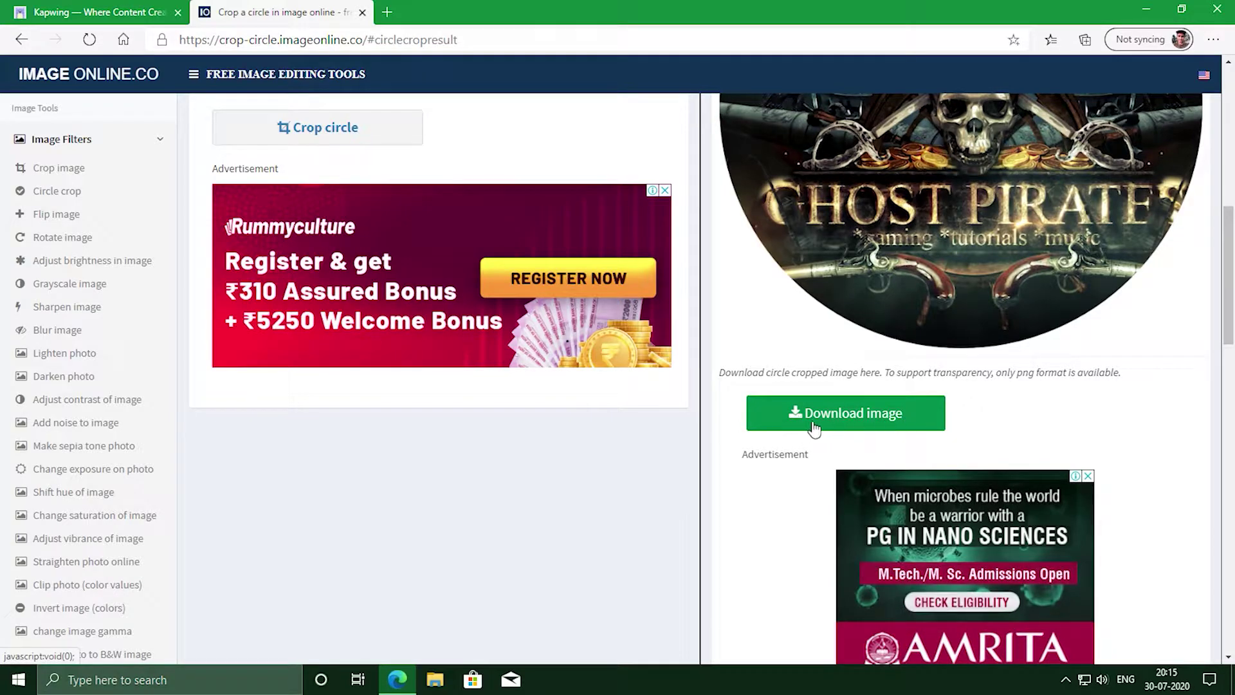
left_click(868, 429)
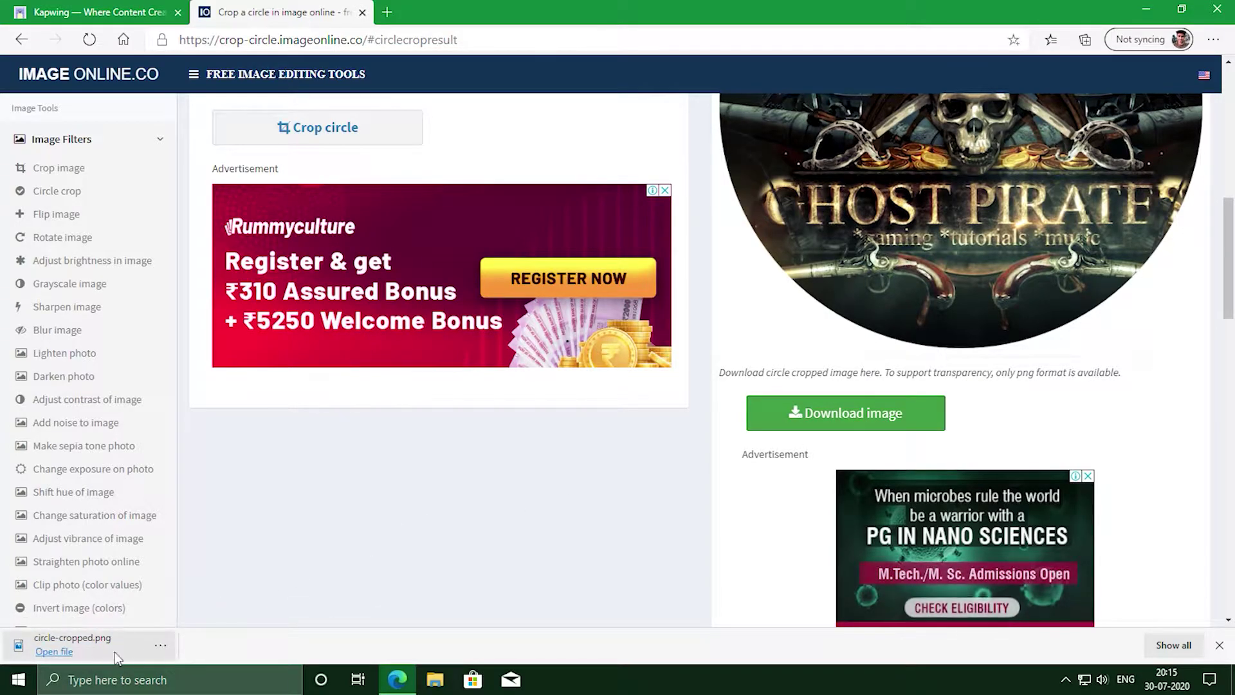
- View the downloaded circle-cropped image from the Downloads folder, closing the viewer and folder when done
left_click(1146, 9)
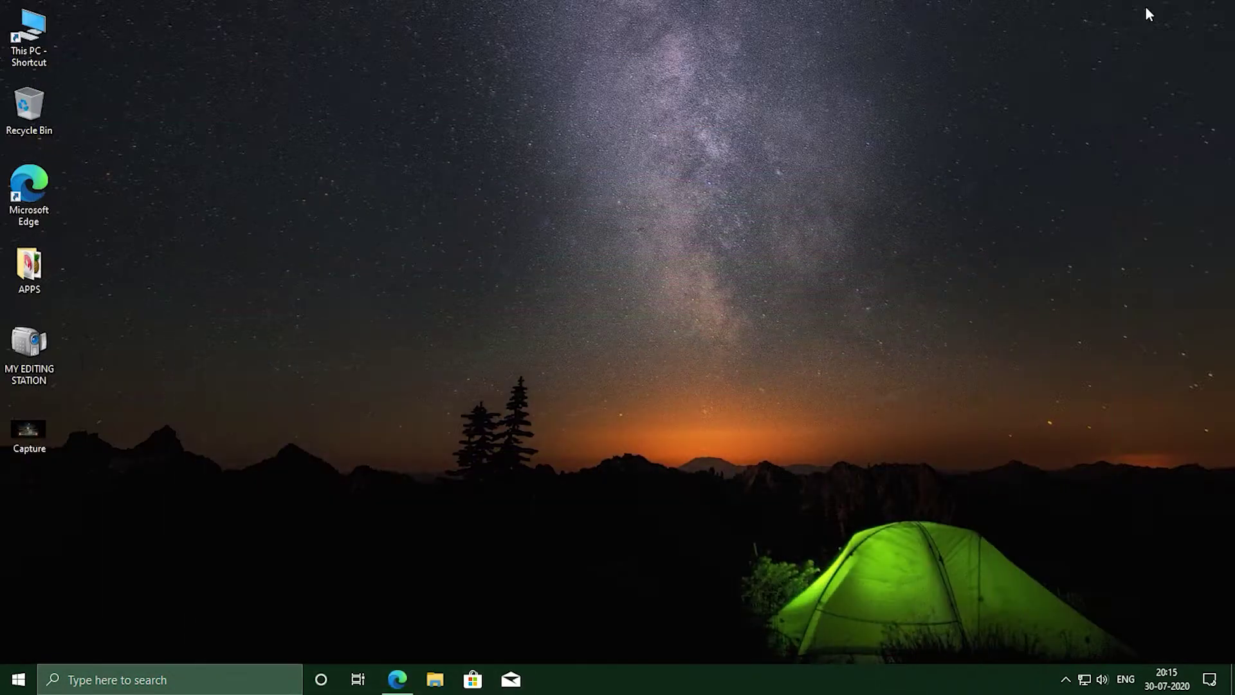
double_click(28, 35)
left_click(658, 189)
double_click(657, 190)
double_click(510, 149)
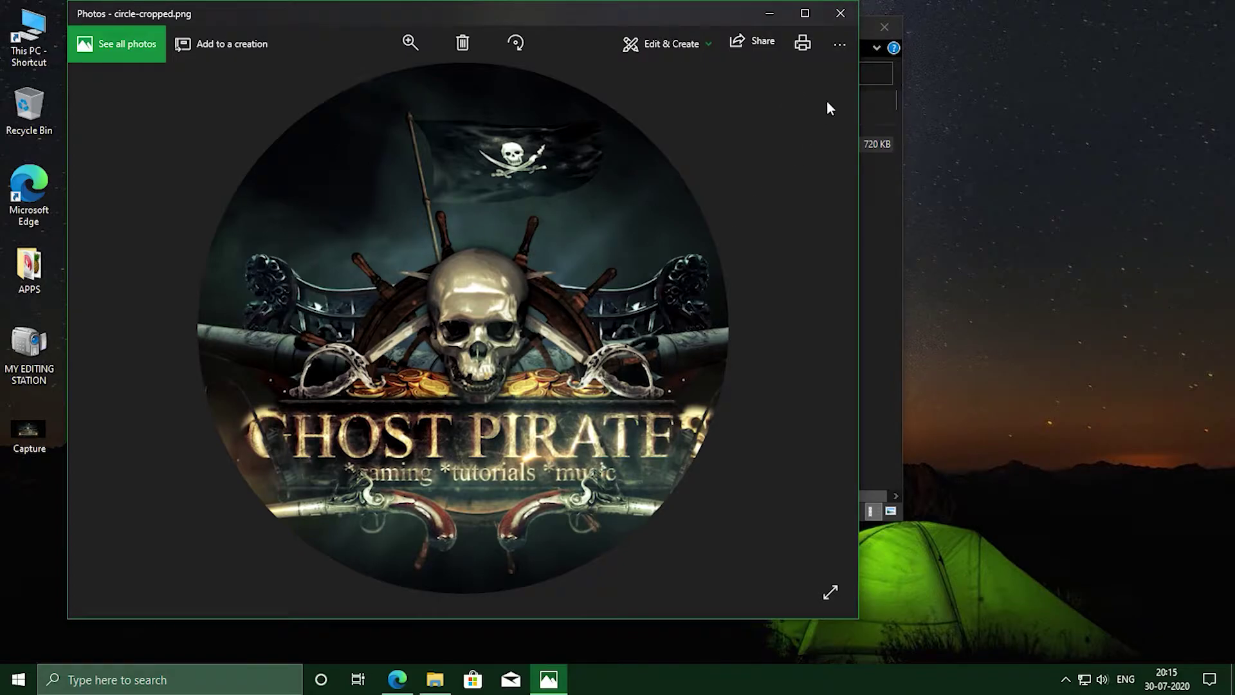
left_click(840, 13)
left_click(876, 26)
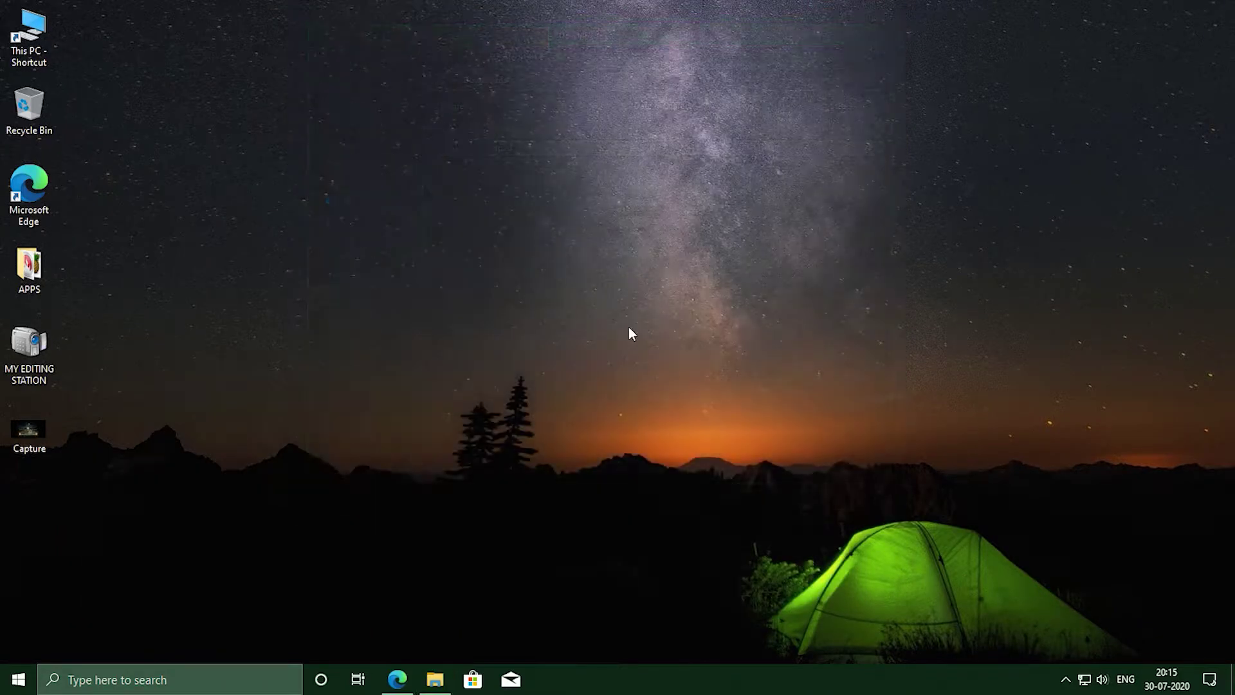
- Switch back to the Kapwing project and upload circle-cropped from the Downloads folder
left_click(404, 679)
left_click(105, 21)
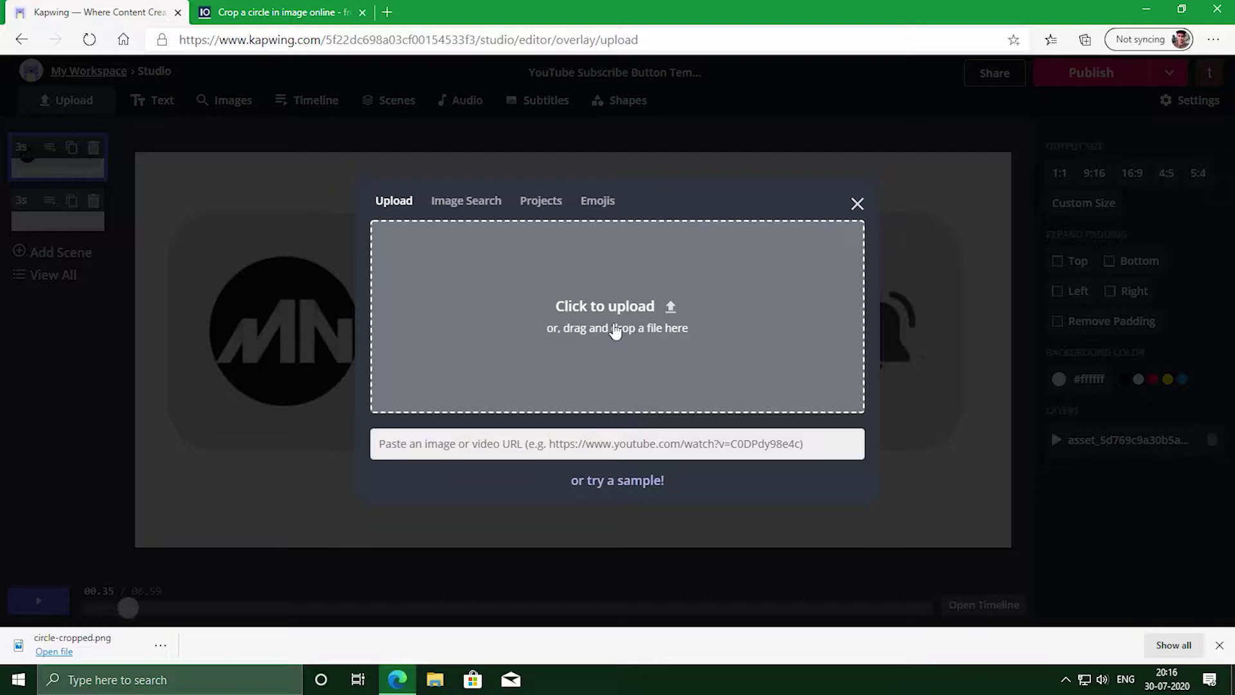
left_click(630, 322)
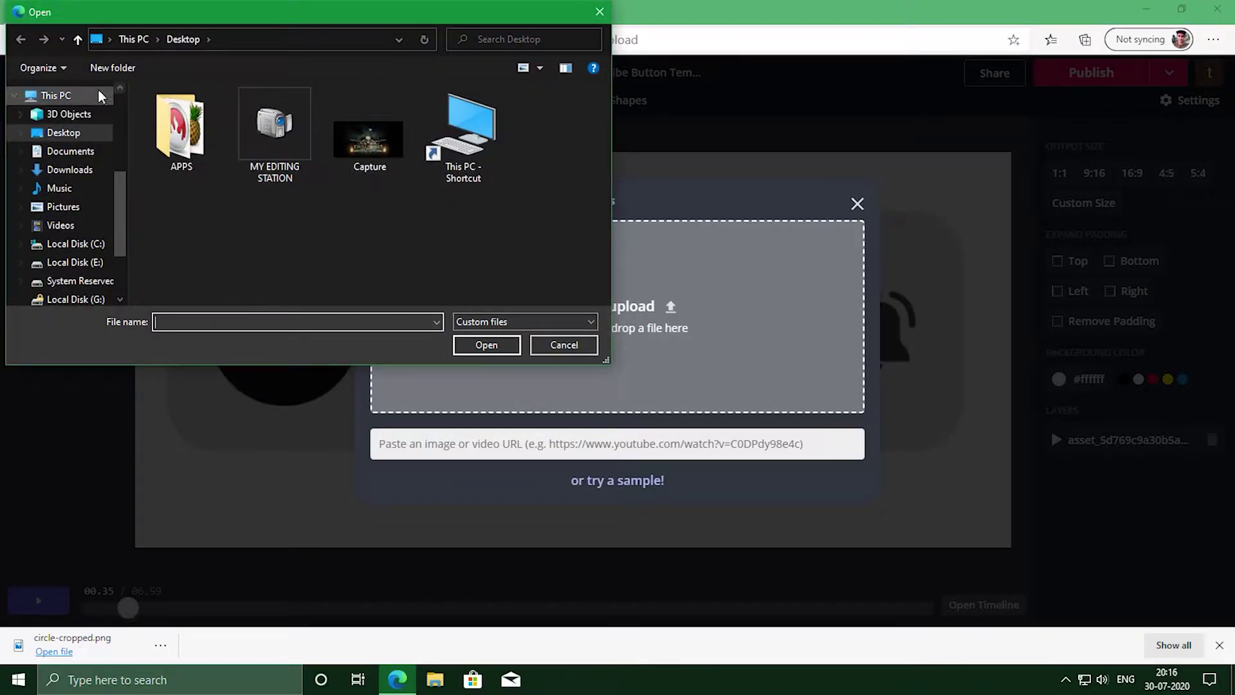
left_click(69, 170)
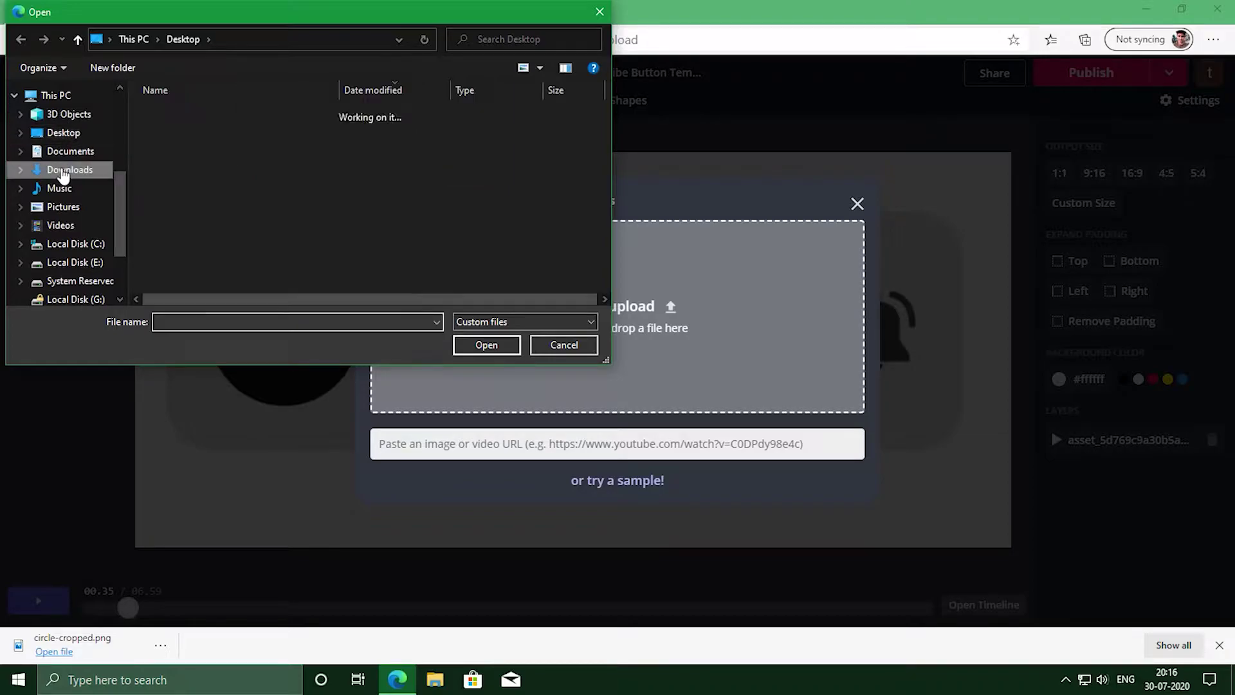
left_click(198, 134)
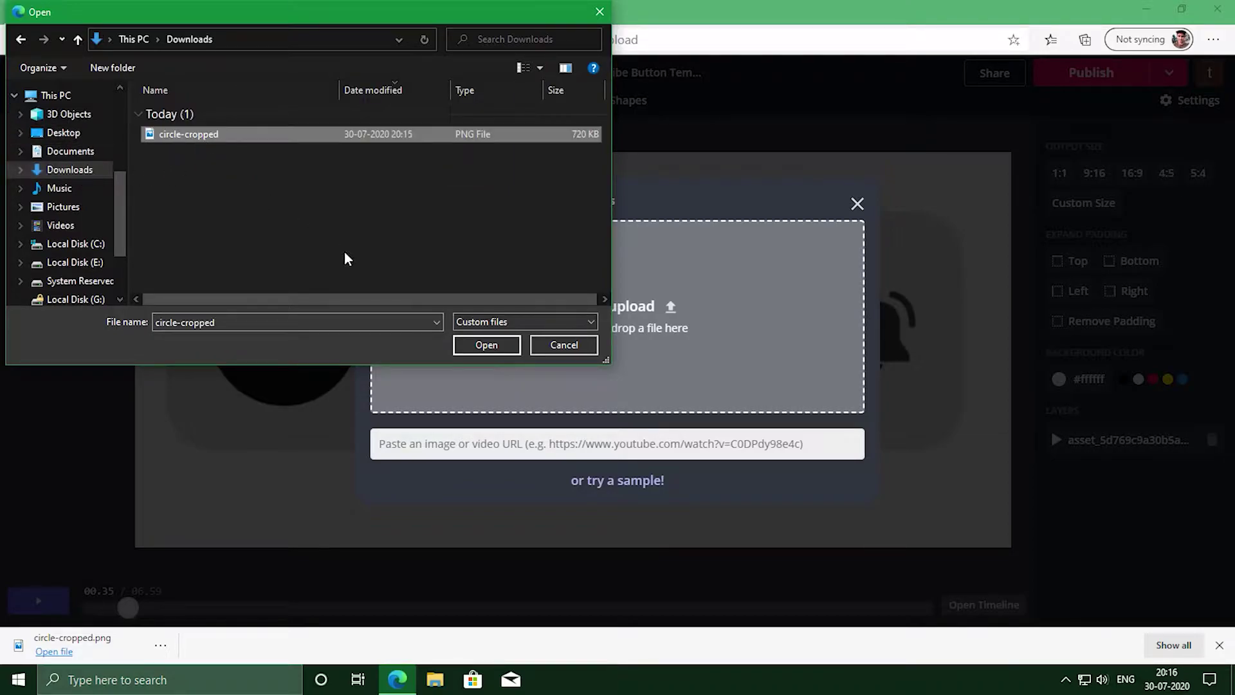
left_click(486, 346)
- Shrink the uploaded circular logo to the size of the MN logo and place it over that logo
left_click_drag(770, 548, 531, 311)
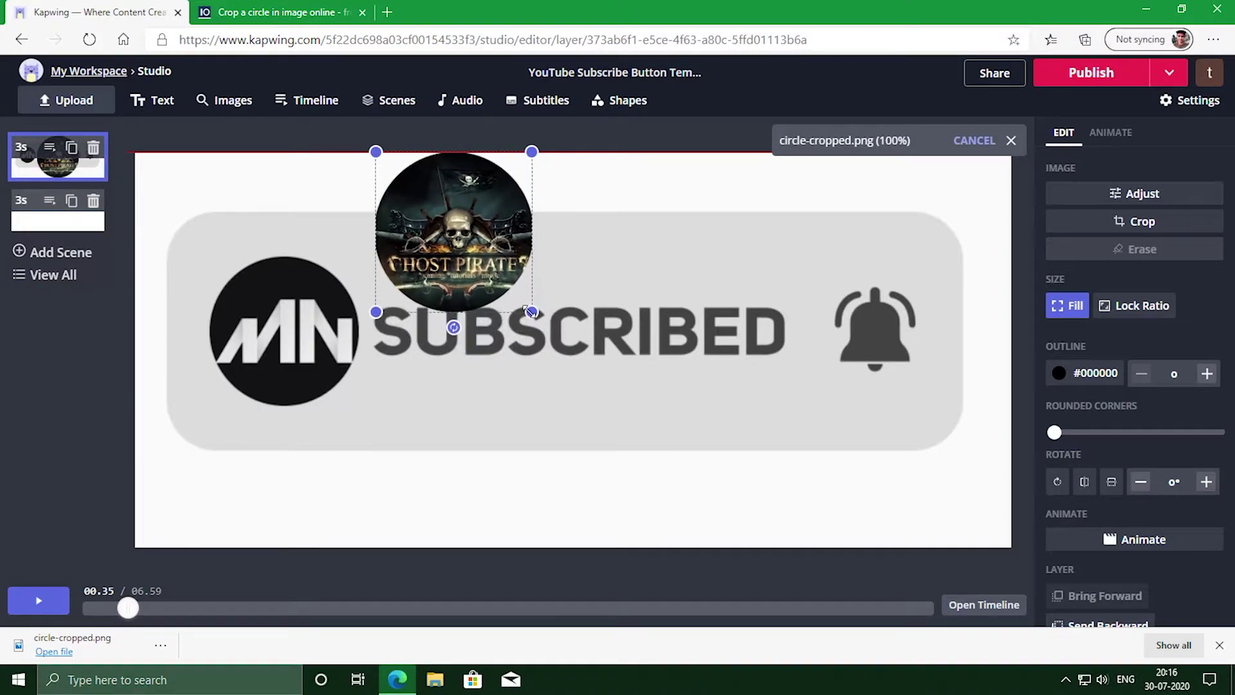
left_click_drag(472, 250, 300, 353)
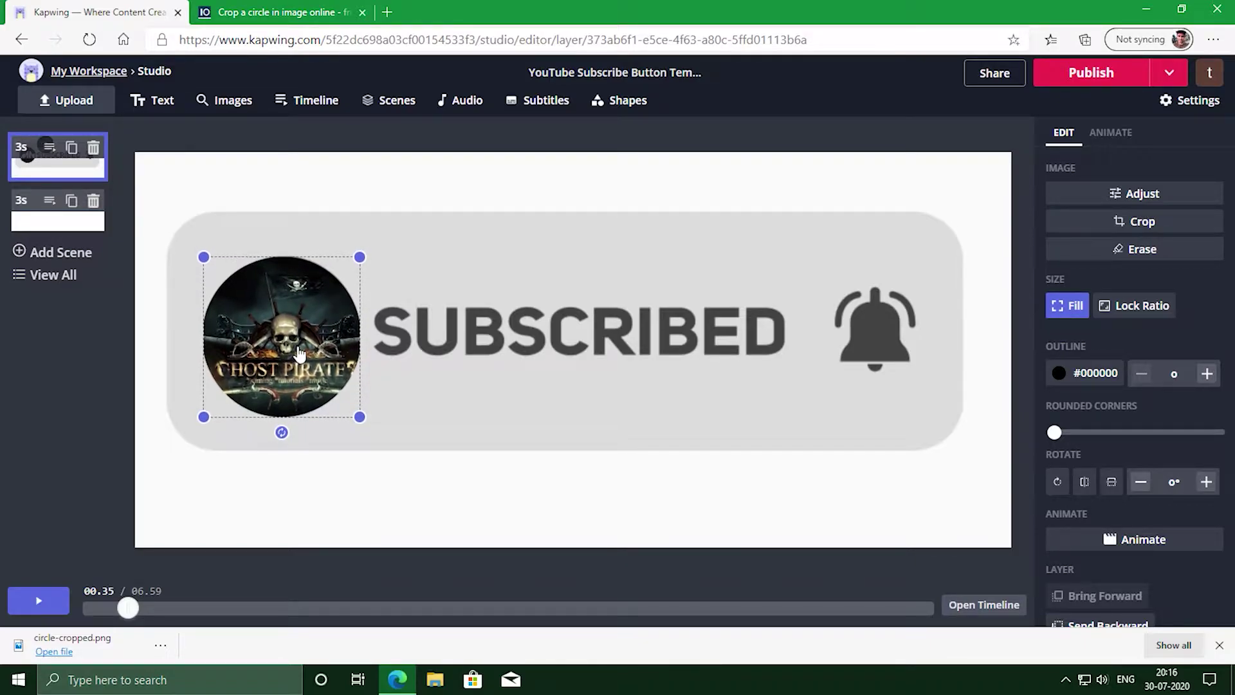
left_click(601, 518)
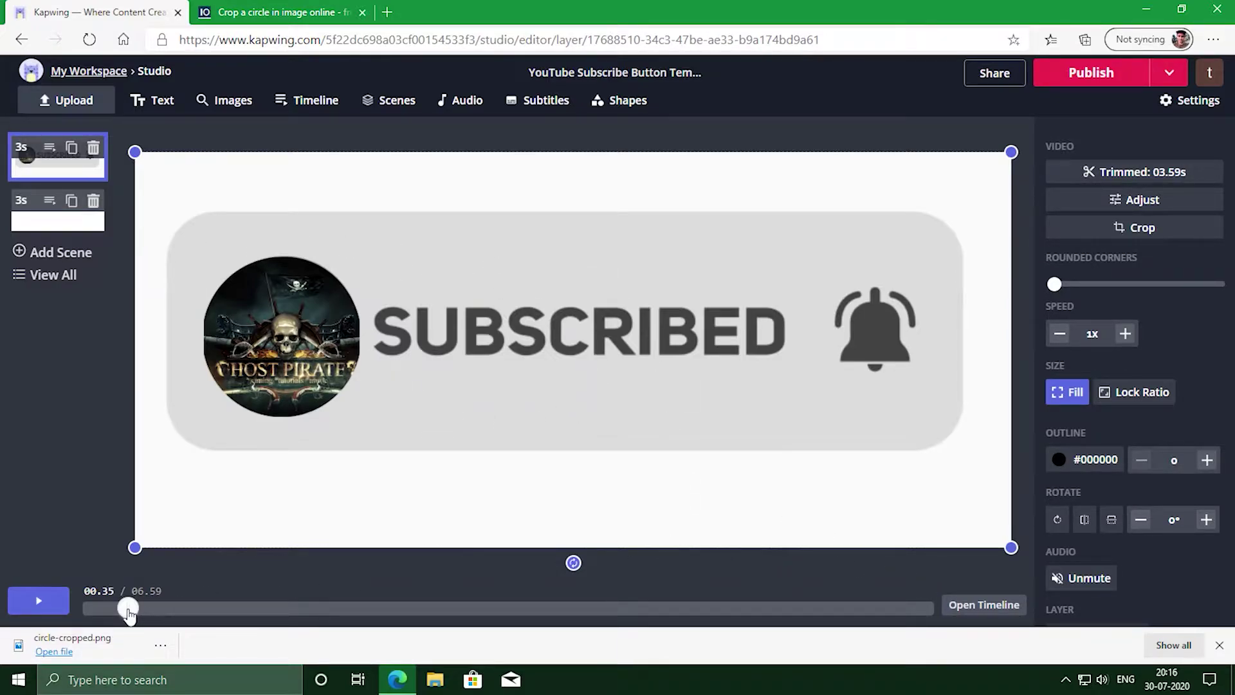
- Play the subscribe button animation from the start to check the new logo
left_click_drag(131, 608, 84, 608)
left_click(39, 600)
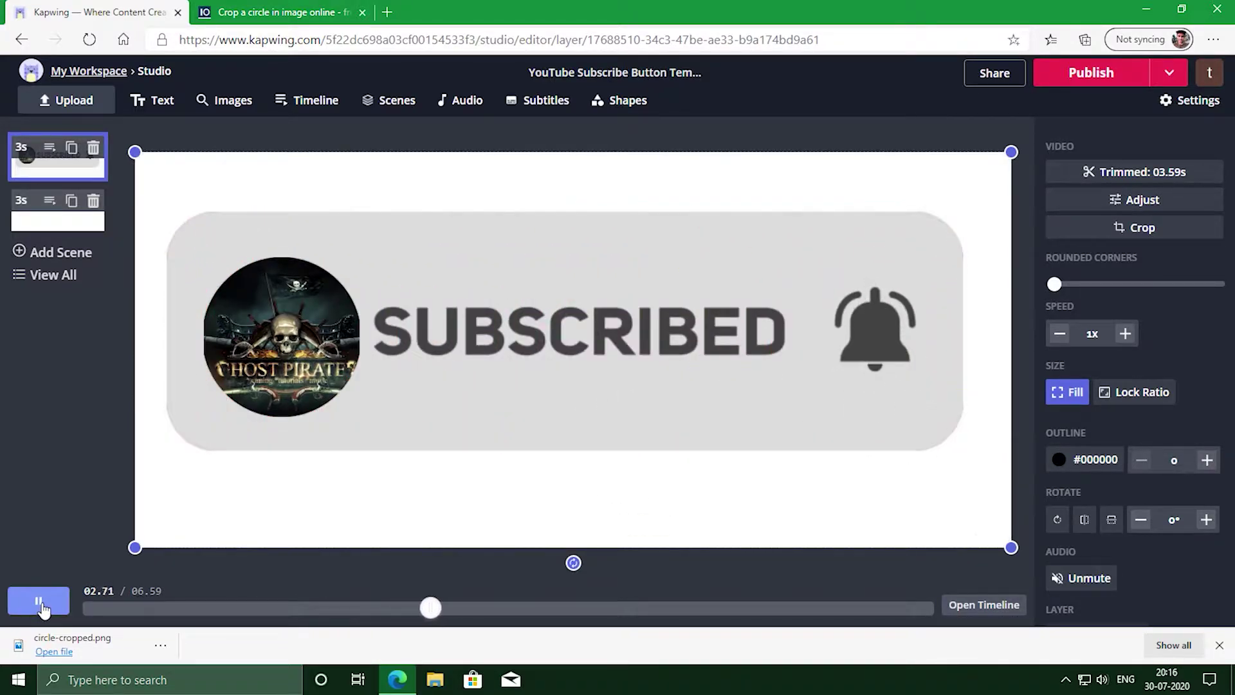
left_click(39, 602)
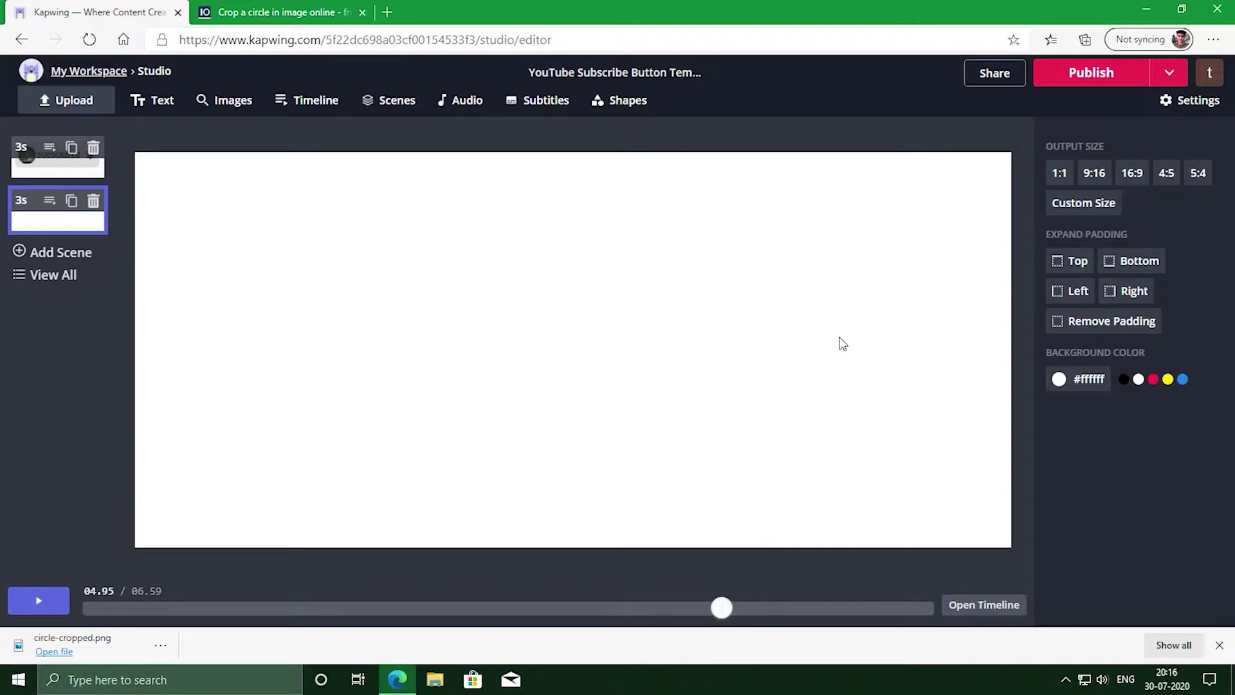
- Publish the YouTube Subscribe Button Template video, replay the processed result and download it
left_click(1101, 82)
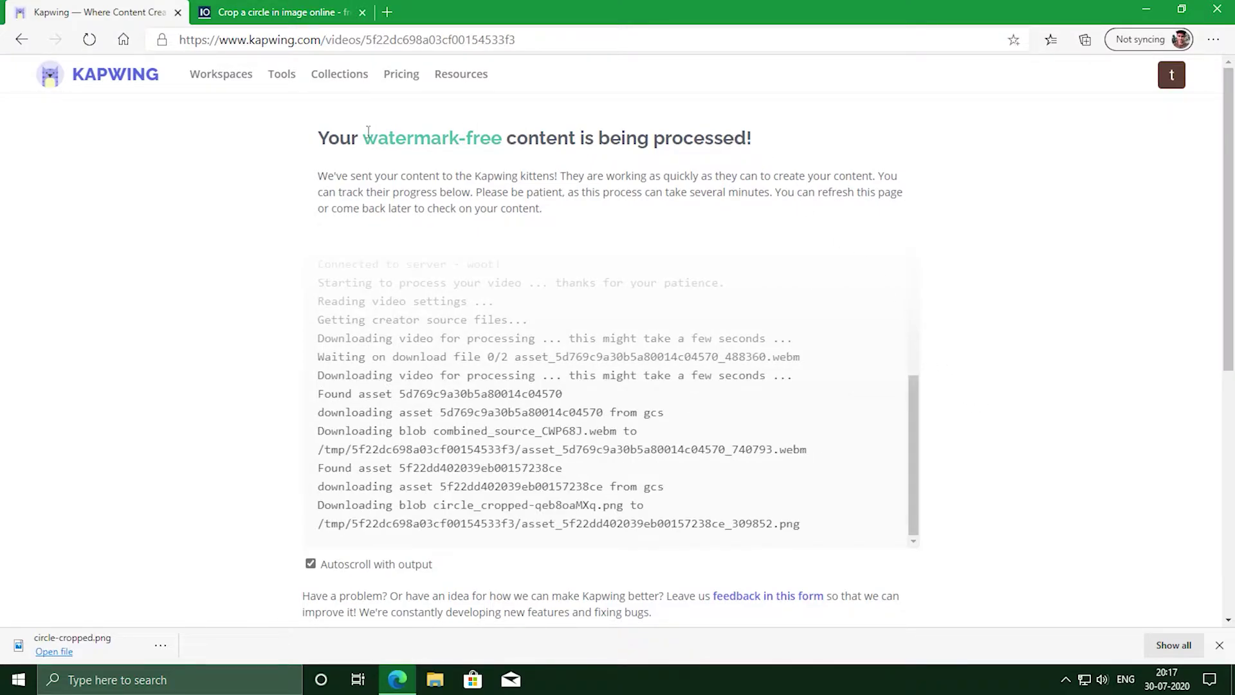
left_click_drag(323, 138, 779, 143)
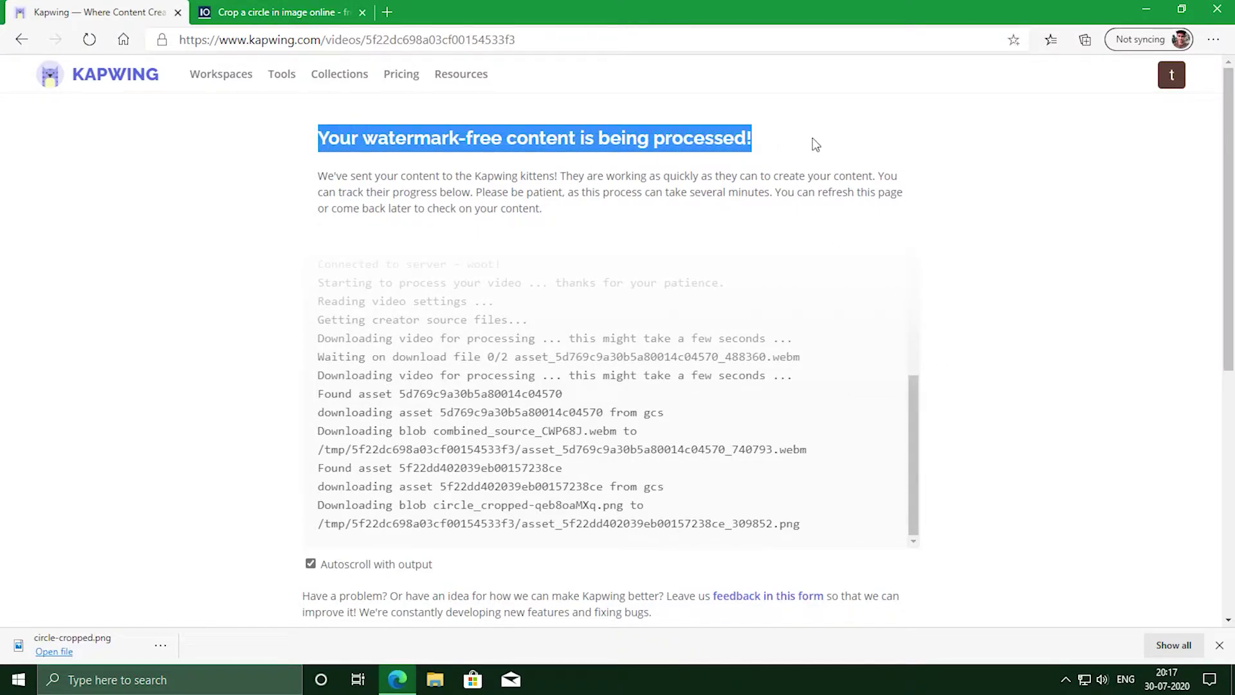
left_click(1082, 315)
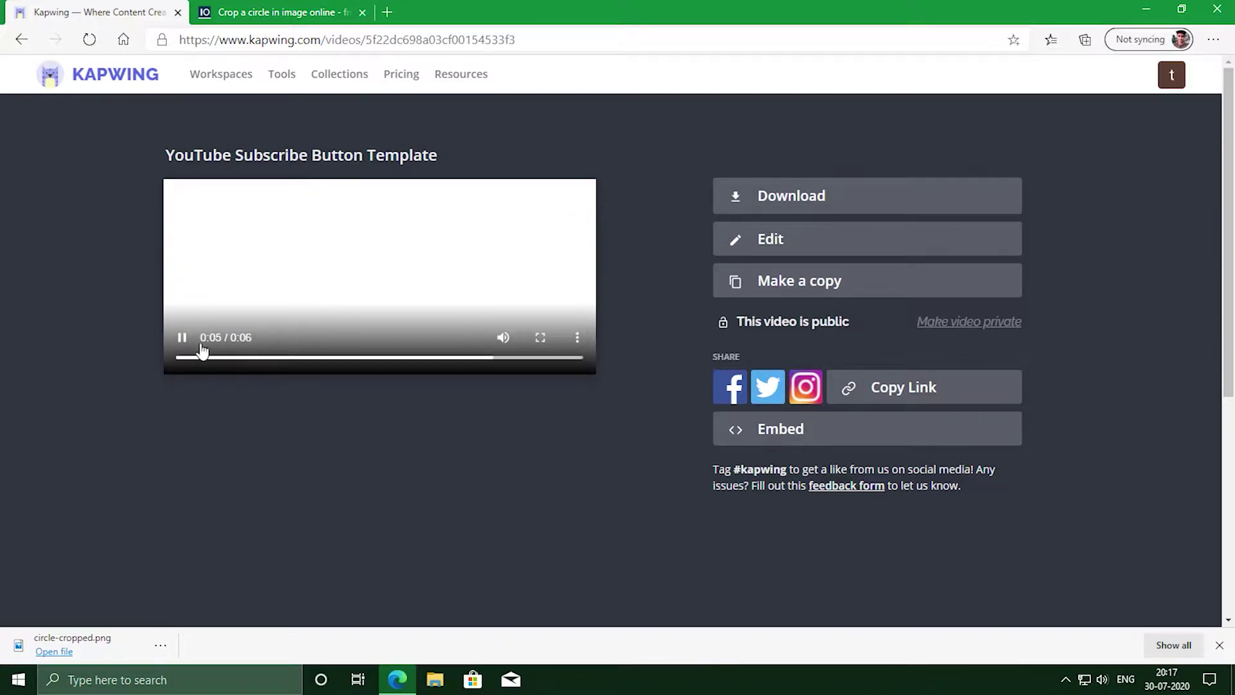
left_click(191, 358)
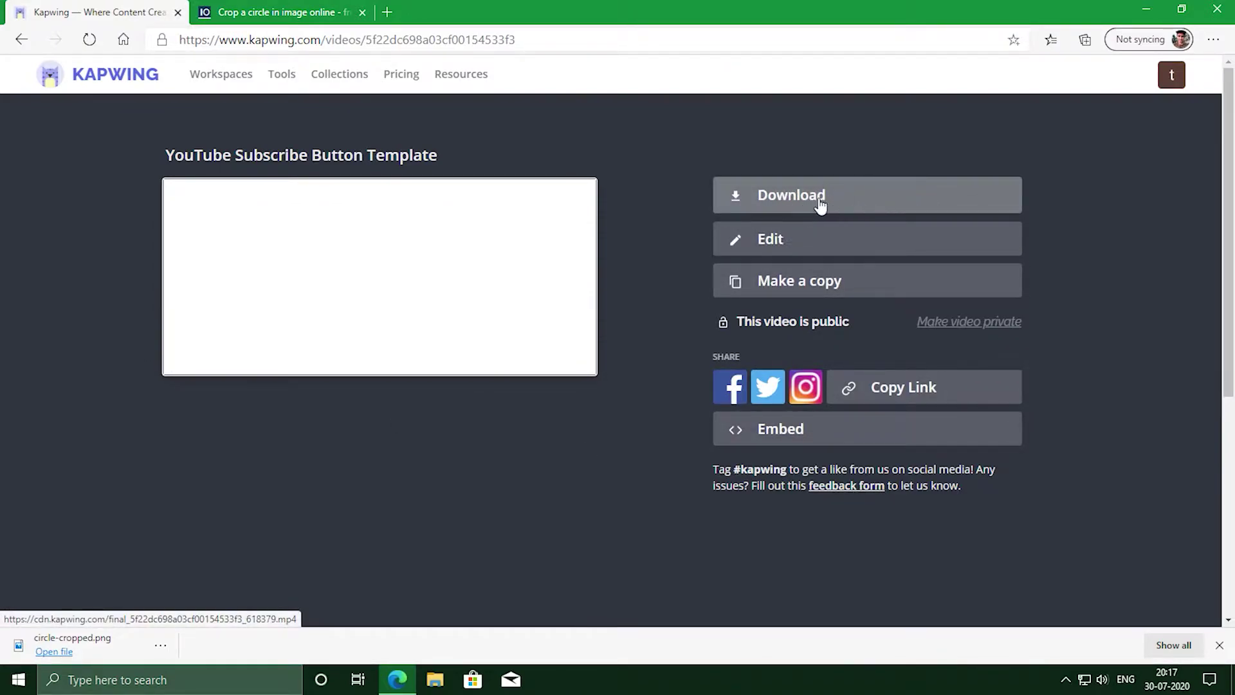
left_click(855, 201)
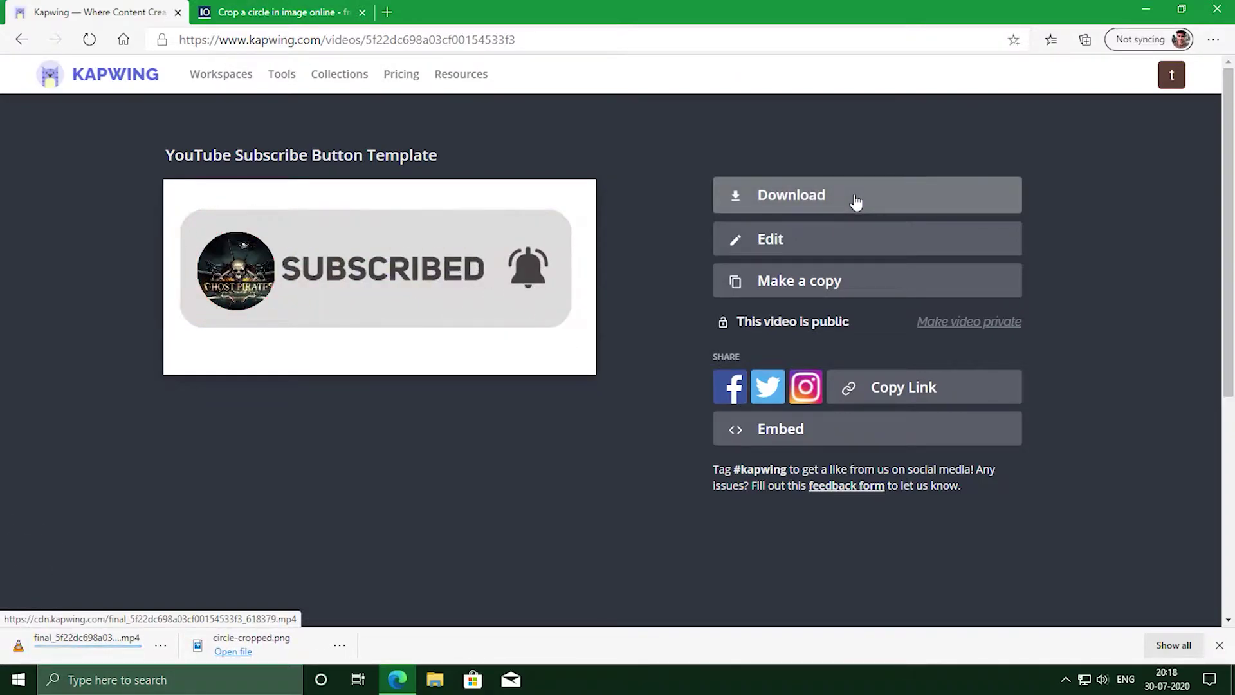
- Play the downloaded MP4 from the Downloads folder to check it, closing the player and folder when done
left_click(1142, 9)
right_click(662, 176)
right_click(723, 217)
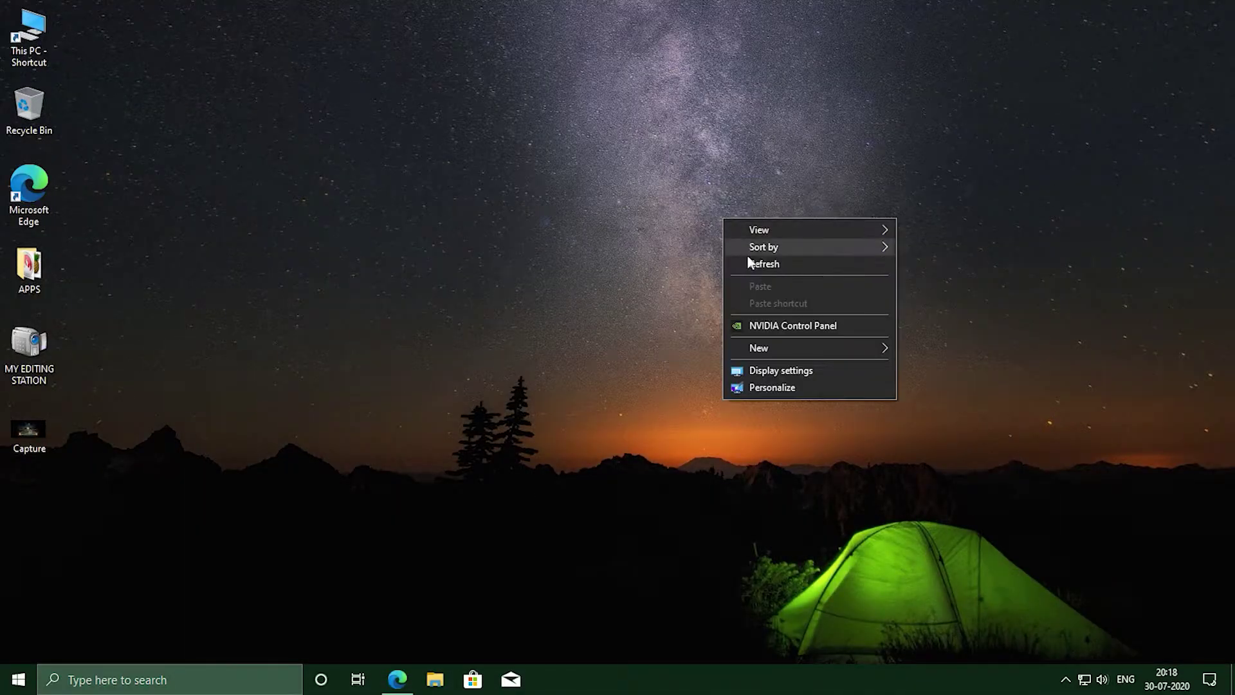
left_click(750, 264)
double_click(29, 32)
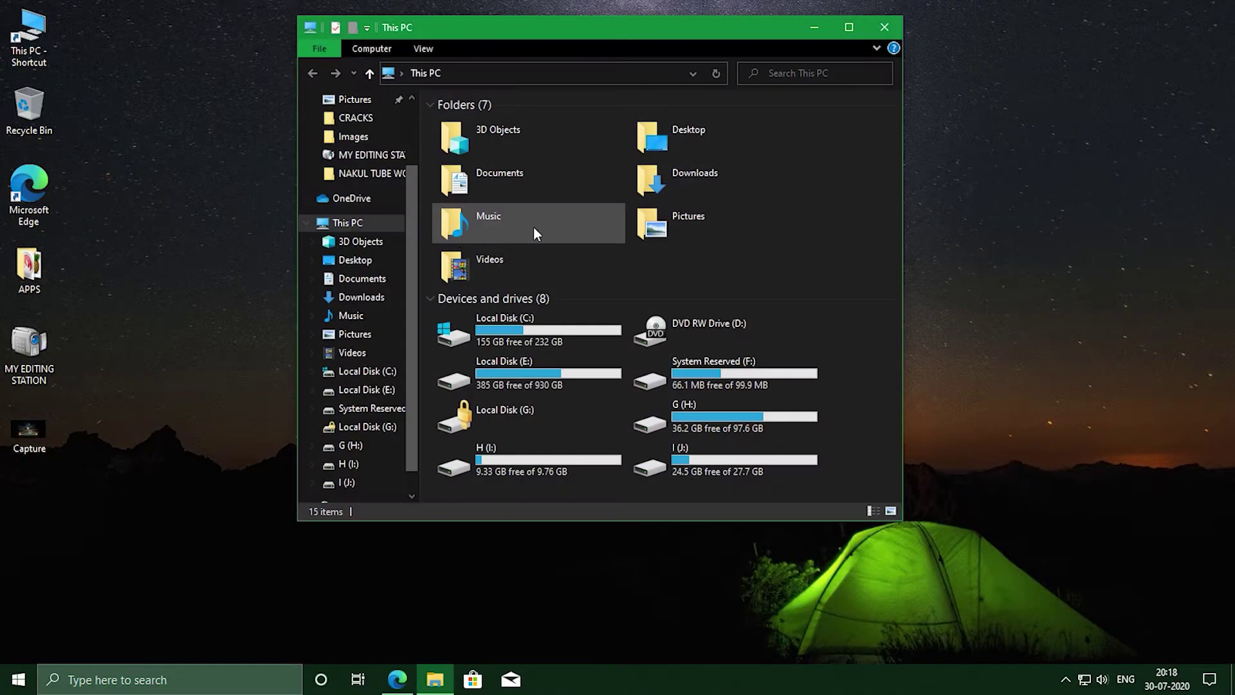
double_click(684, 180)
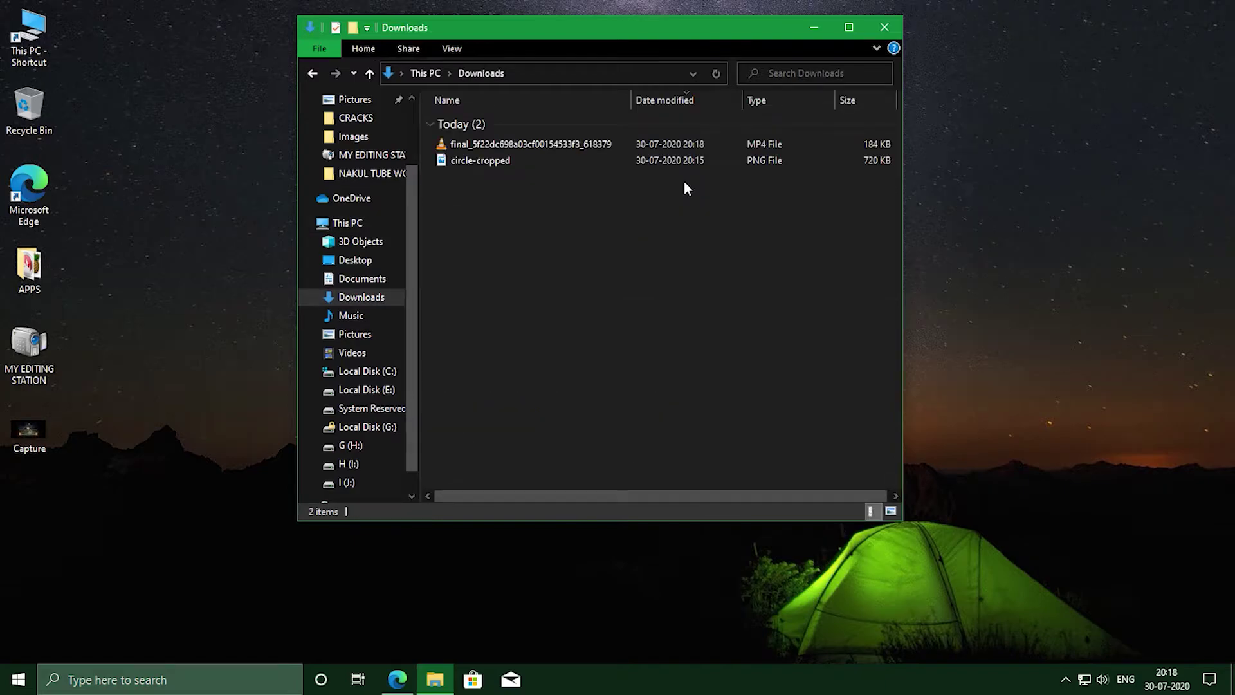
double_click(478, 147)
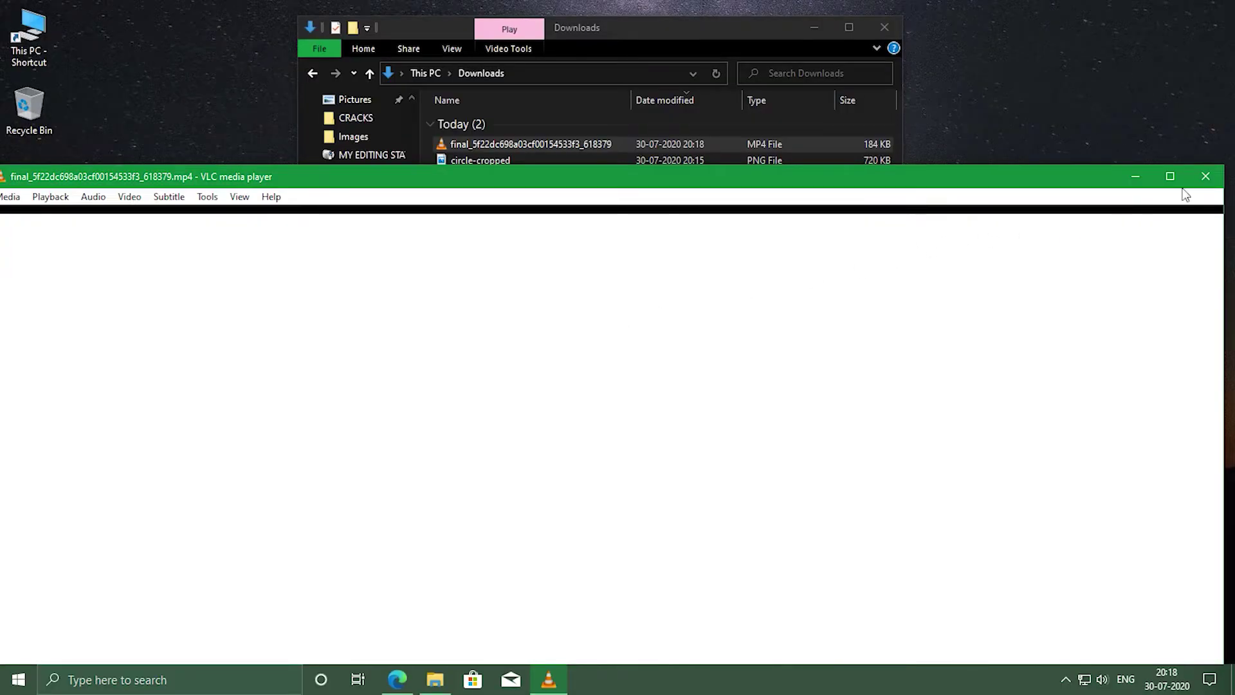
left_click(1202, 177)
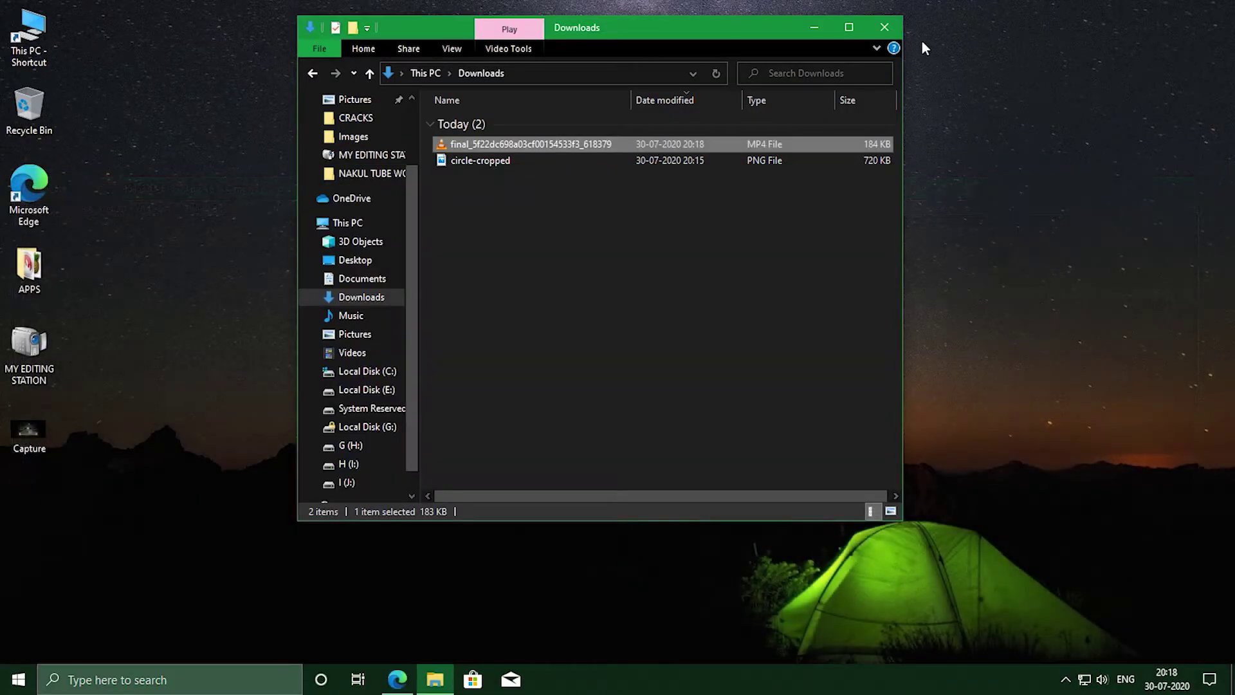
left_click(890, 25)
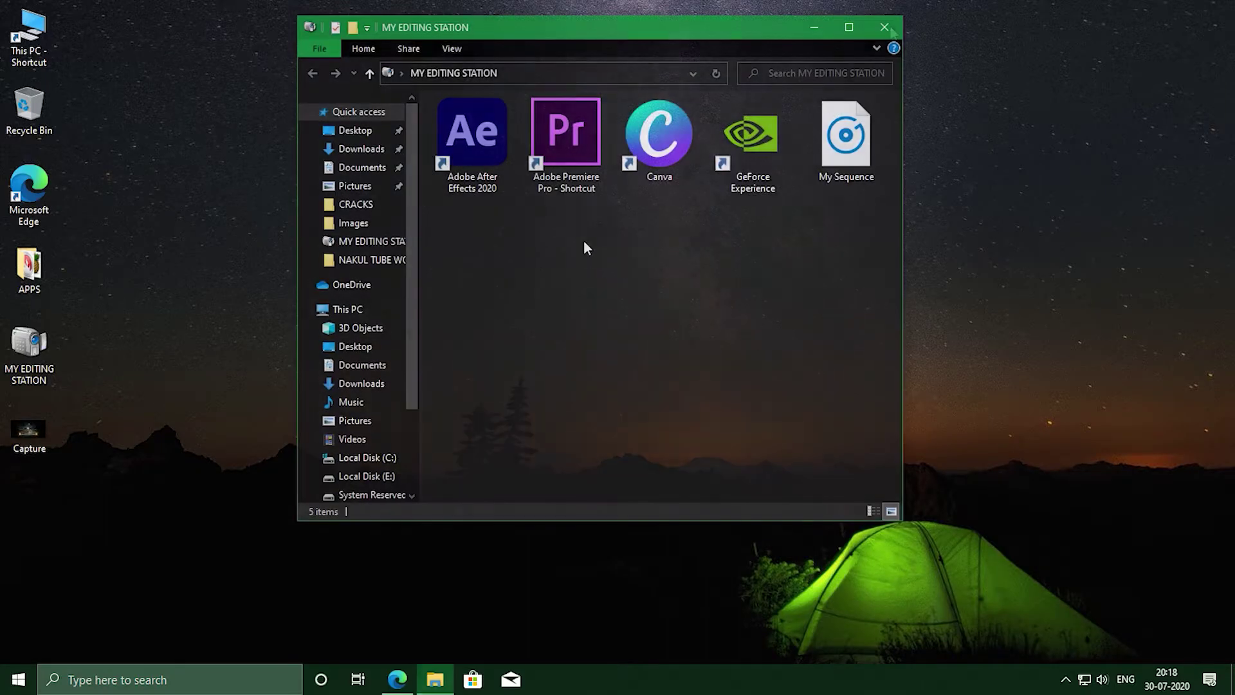
- Launch Adobe Premiere Pro from the MY EDITING STATION folder and close the folder window
left_click(577, 179)
double_click(577, 178)
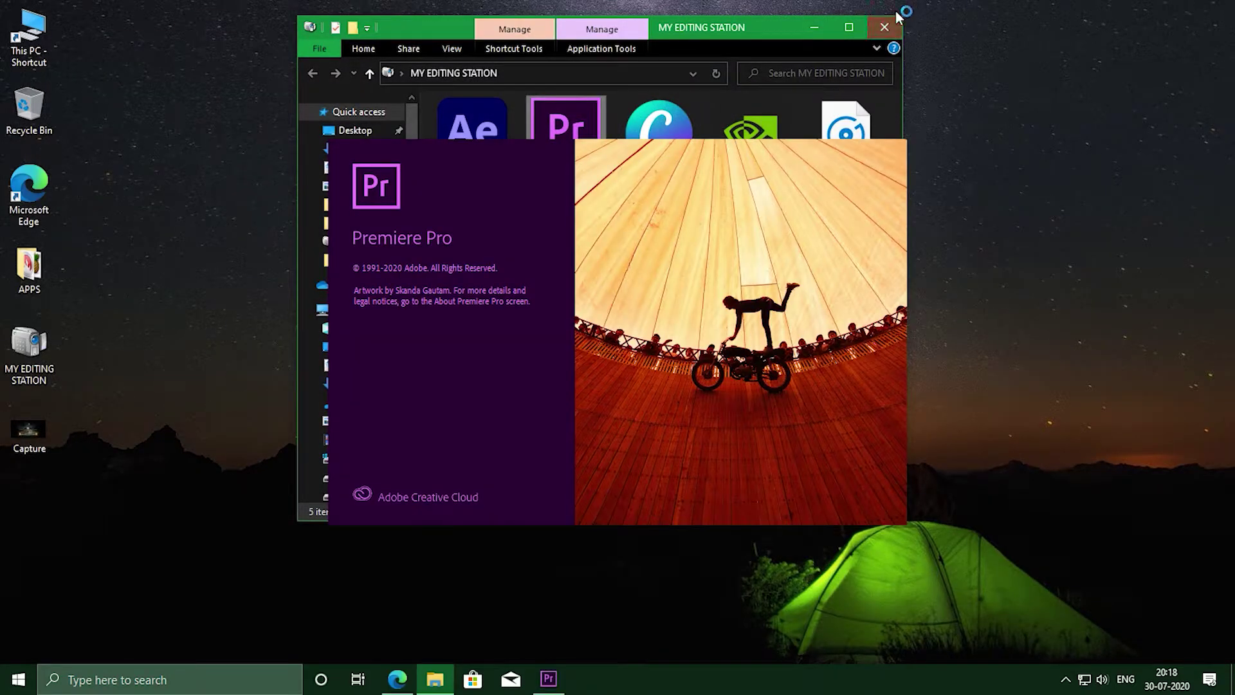
left_click(888, 27)
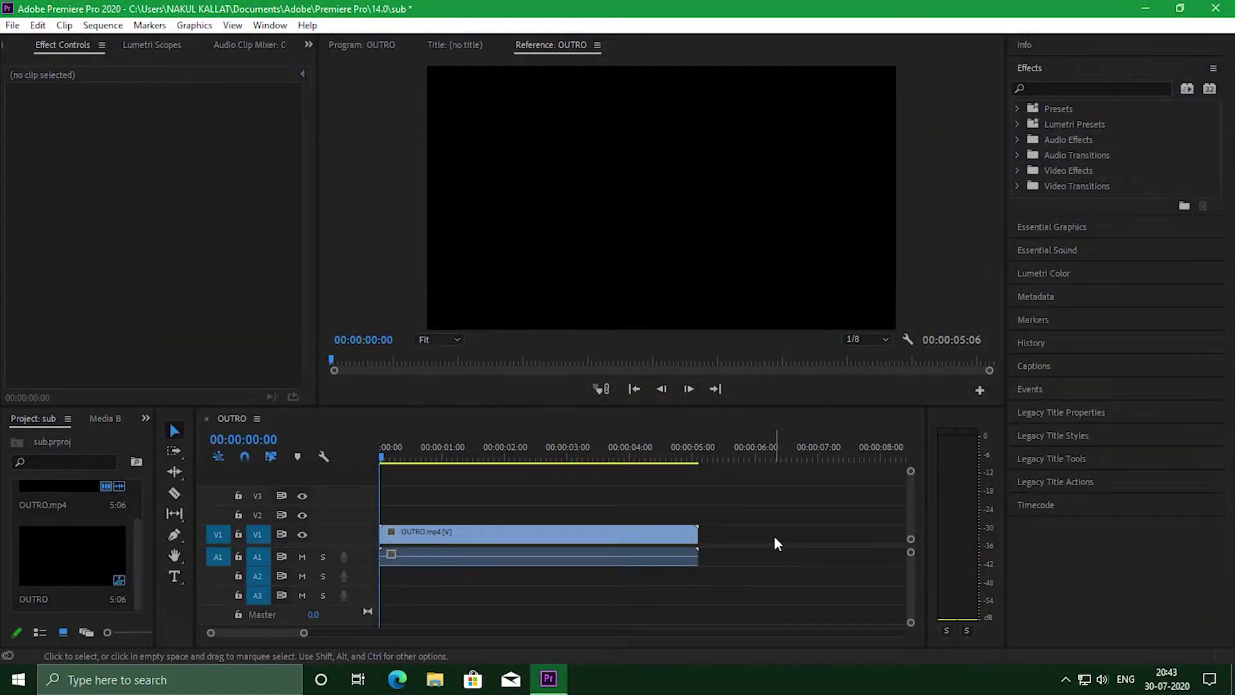
- Play through the OUTRO sequence and return the playhead to its start
key("space")
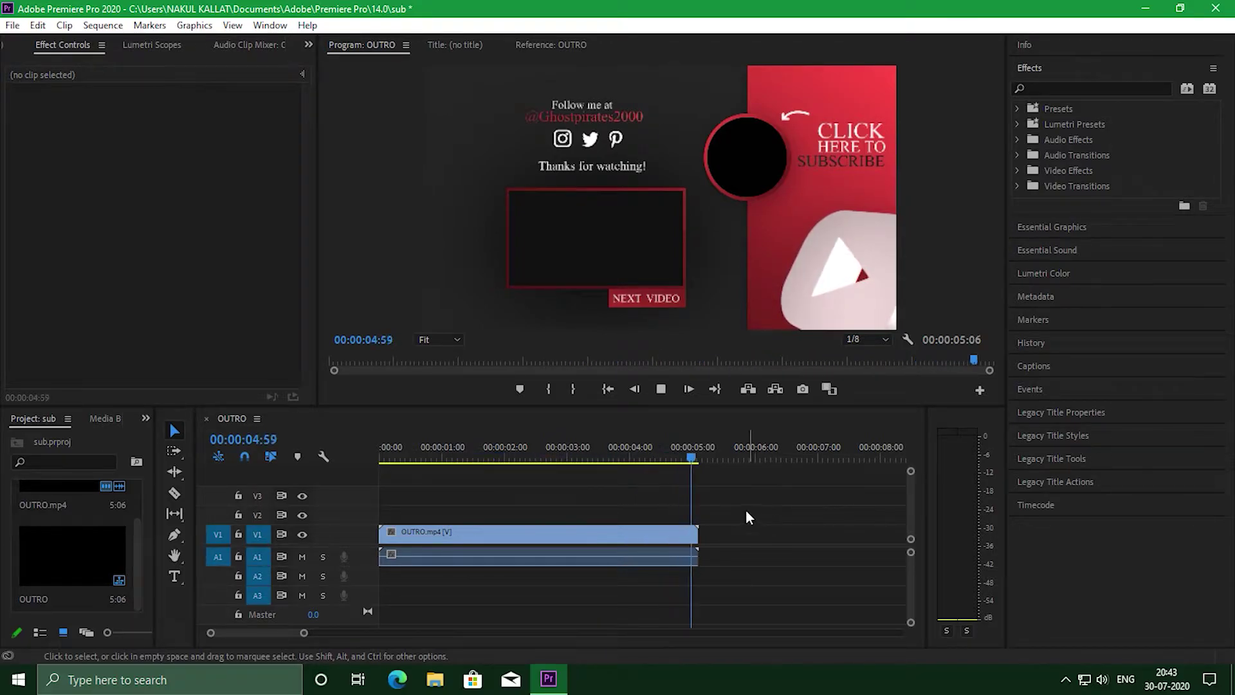
left_click(696, 461)
key("Home")
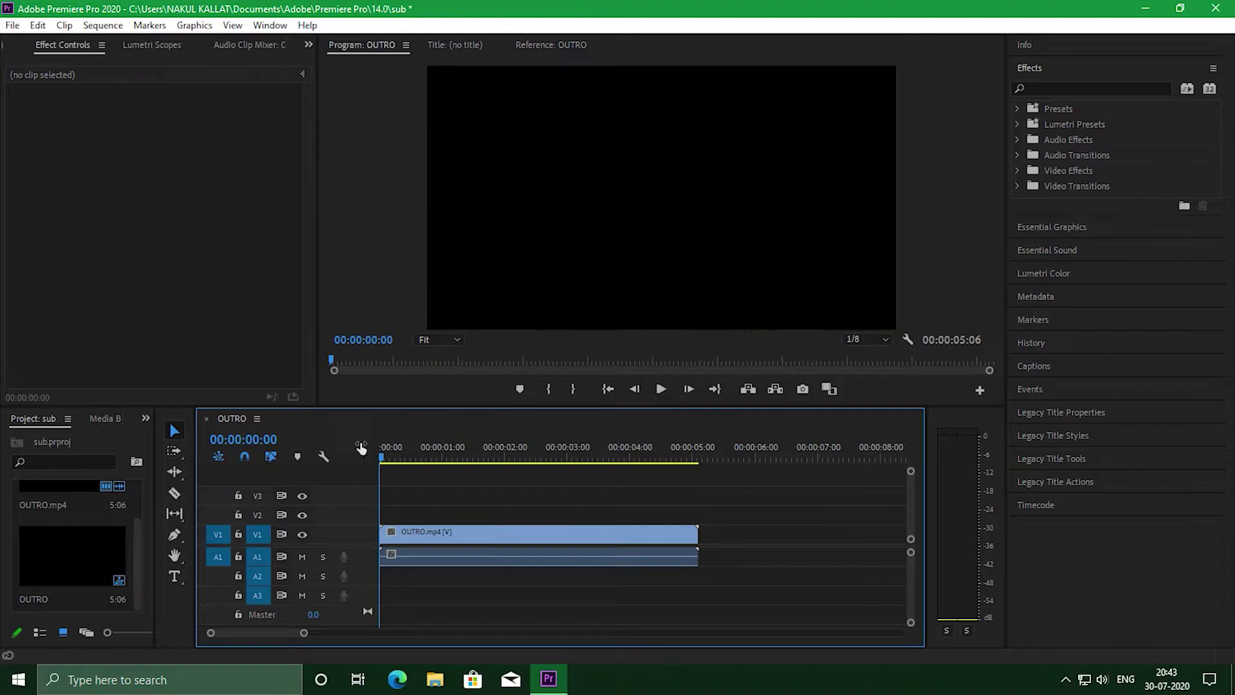
- Import the final_5f22dc698a03cf00154533f3_618379 MP4 from Downloads and place it on track V2 above the OUTRO clip
left_click(12, 26)
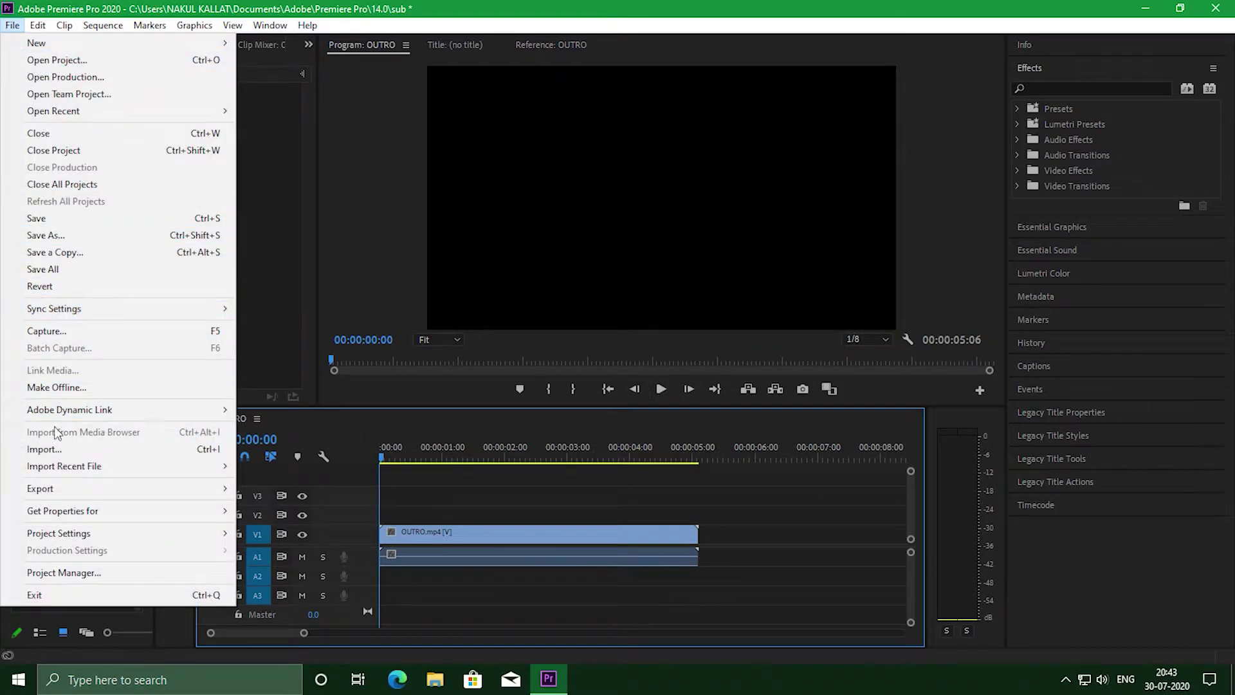
left_click(56, 449)
left_click(226, 166)
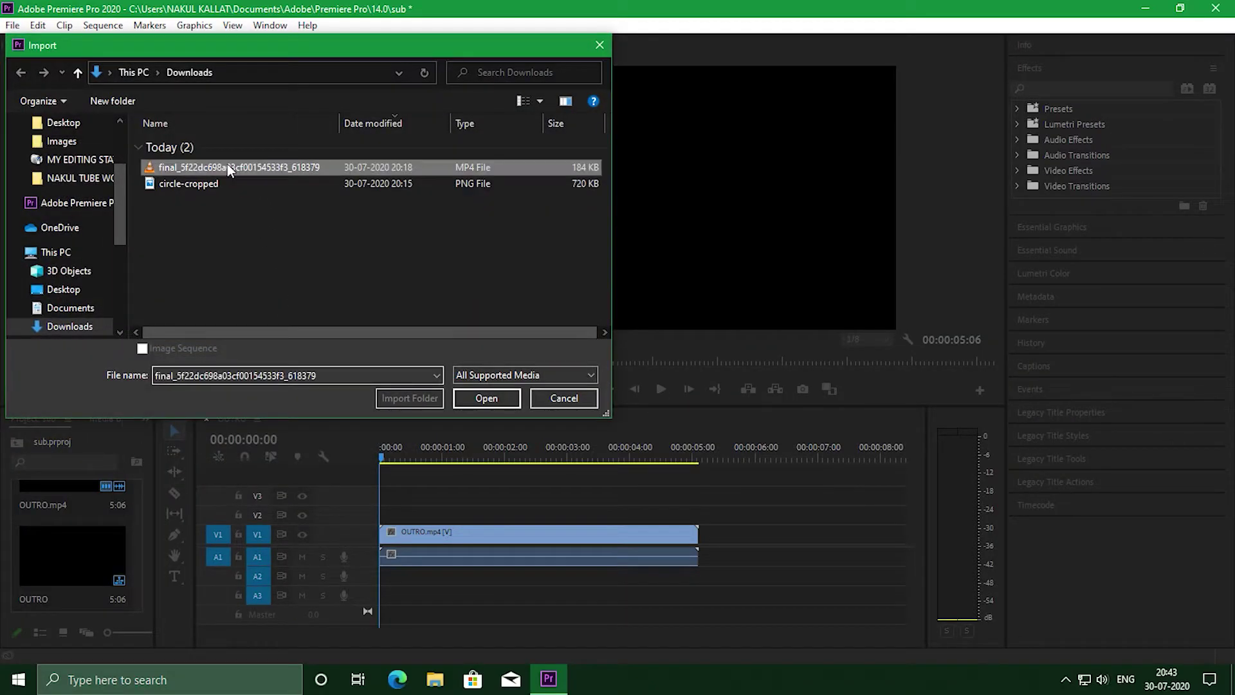
left_click(489, 398)
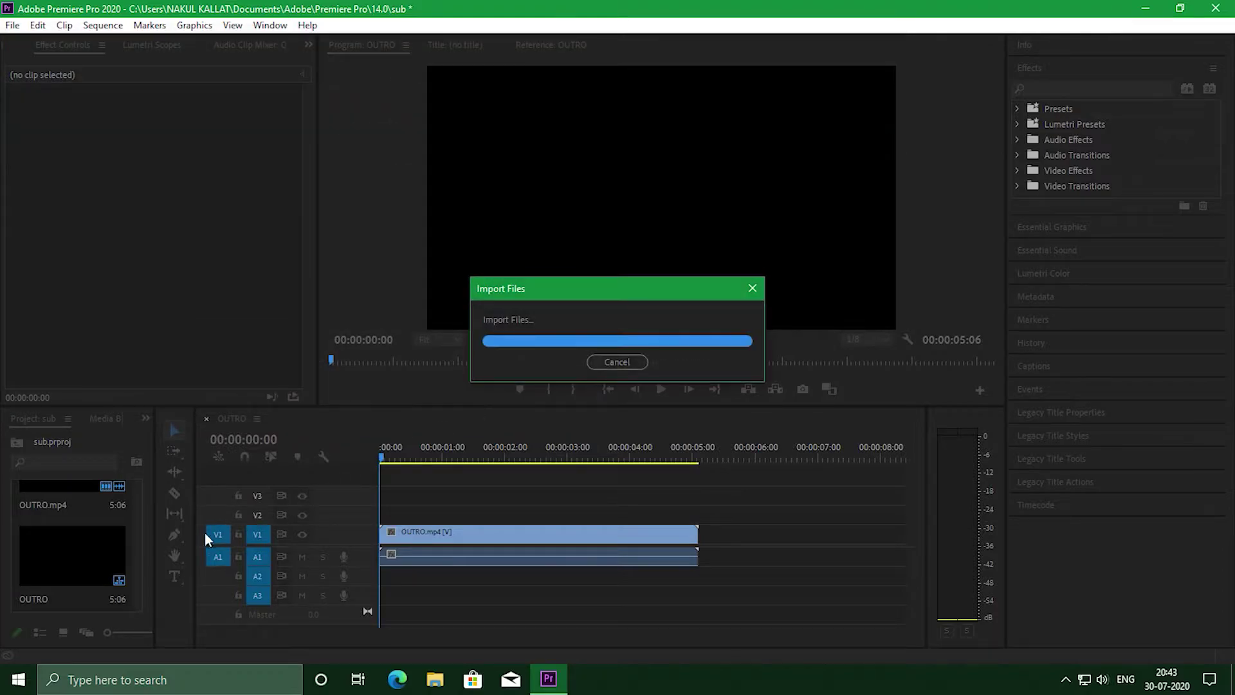
left_click_drag(92, 561, 472, 561)
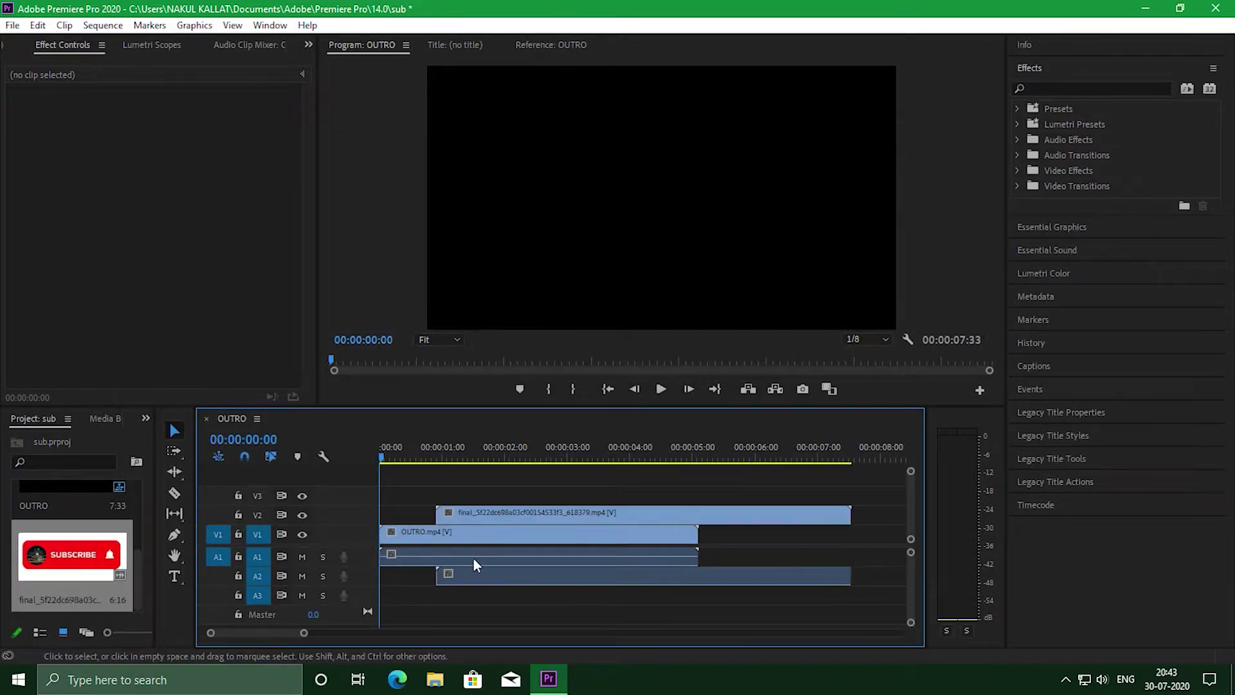
- Unlink the subscribe button clip's audio from its video and delete the audio from track A2
right_click(635, 574)
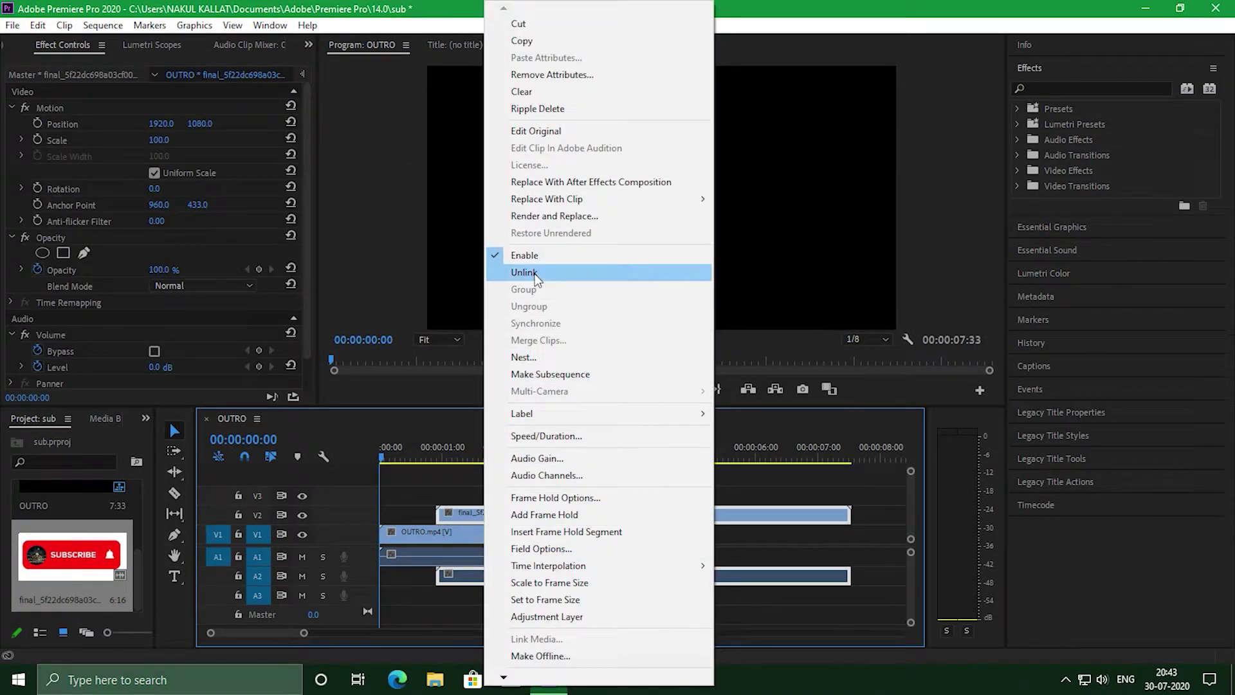
left_click(669, 407)
left_click(543, 574)
key("Delete")
- Shift the subscribe clip to start at about 0.5 seconds, trim its end to just under 4 seconds, and play the sequence through
left_click_drag(626, 512, 603, 515)
left_click_drag(774, 515, 620, 516)
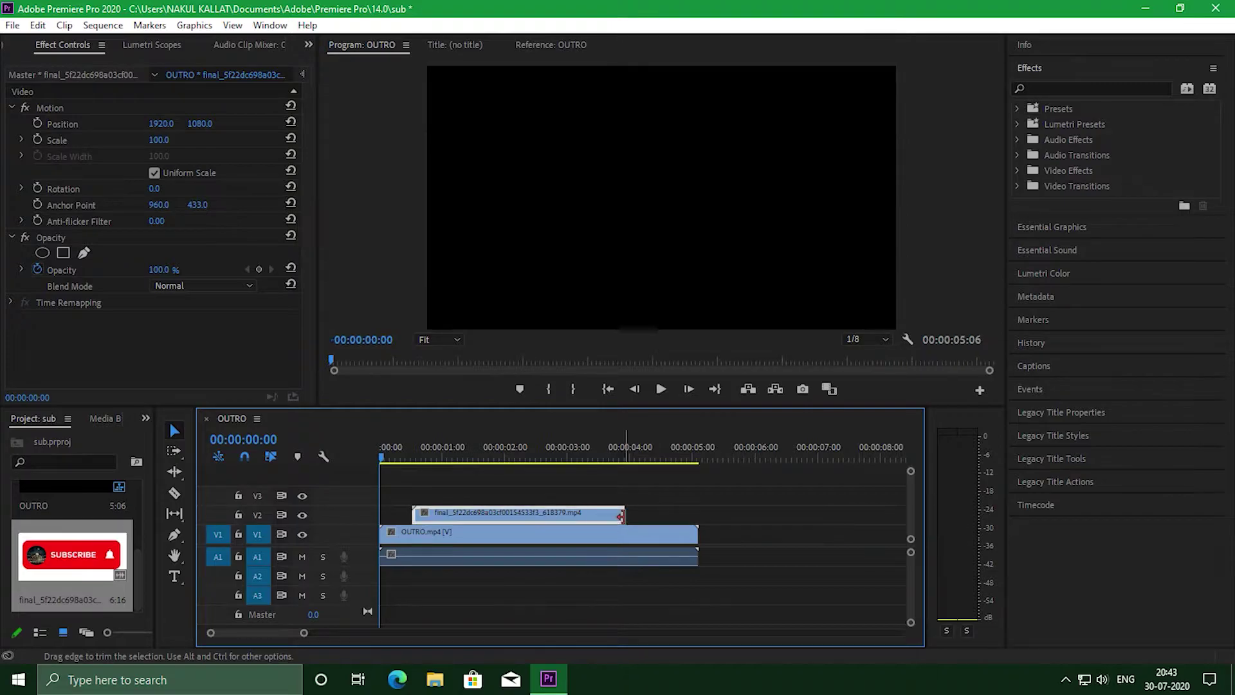
key("space")
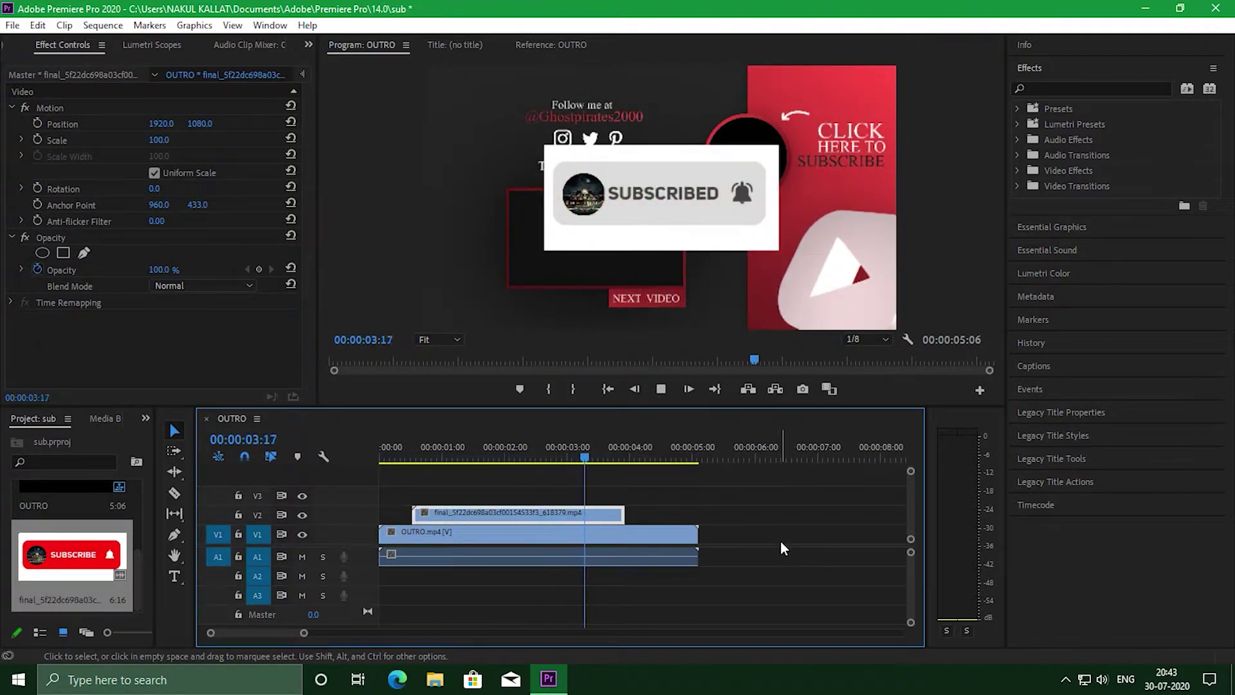
key("space")
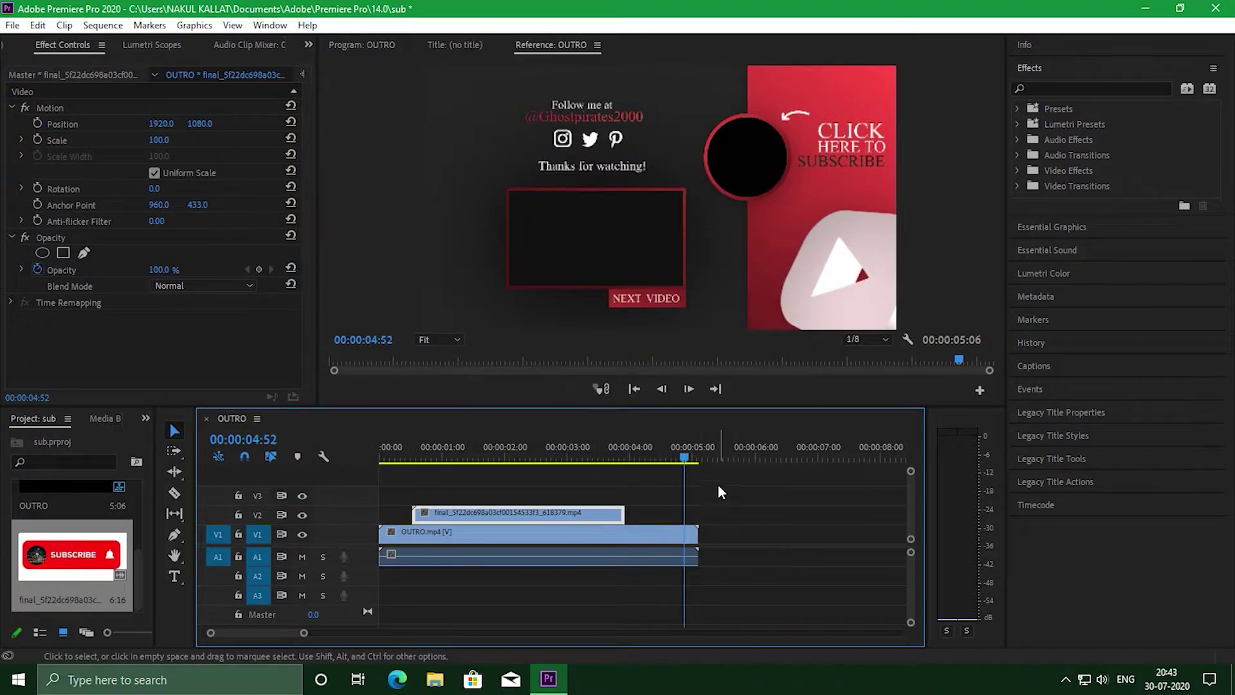
left_click_drag(683, 456, 374, 454)
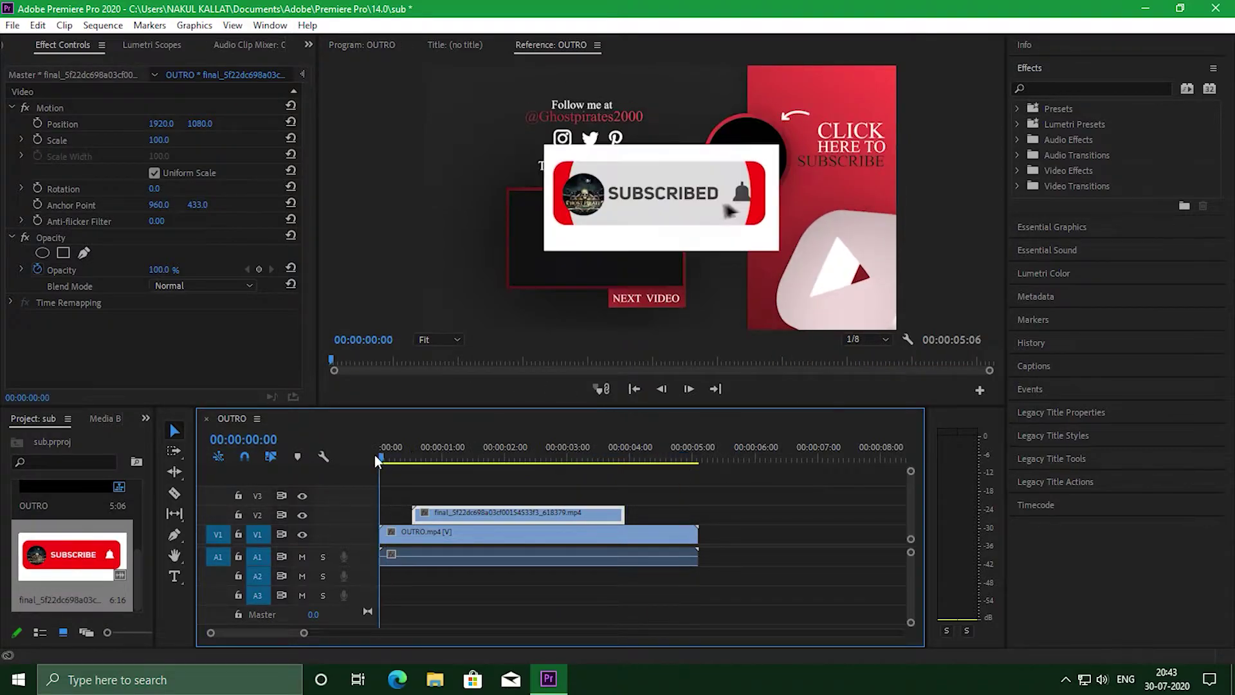
- At 00:00:00:34, shrink the subscribe button clip to a scale of about 34.4 and move it to about 2621, 1806 in the frame
left_click(415, 458)
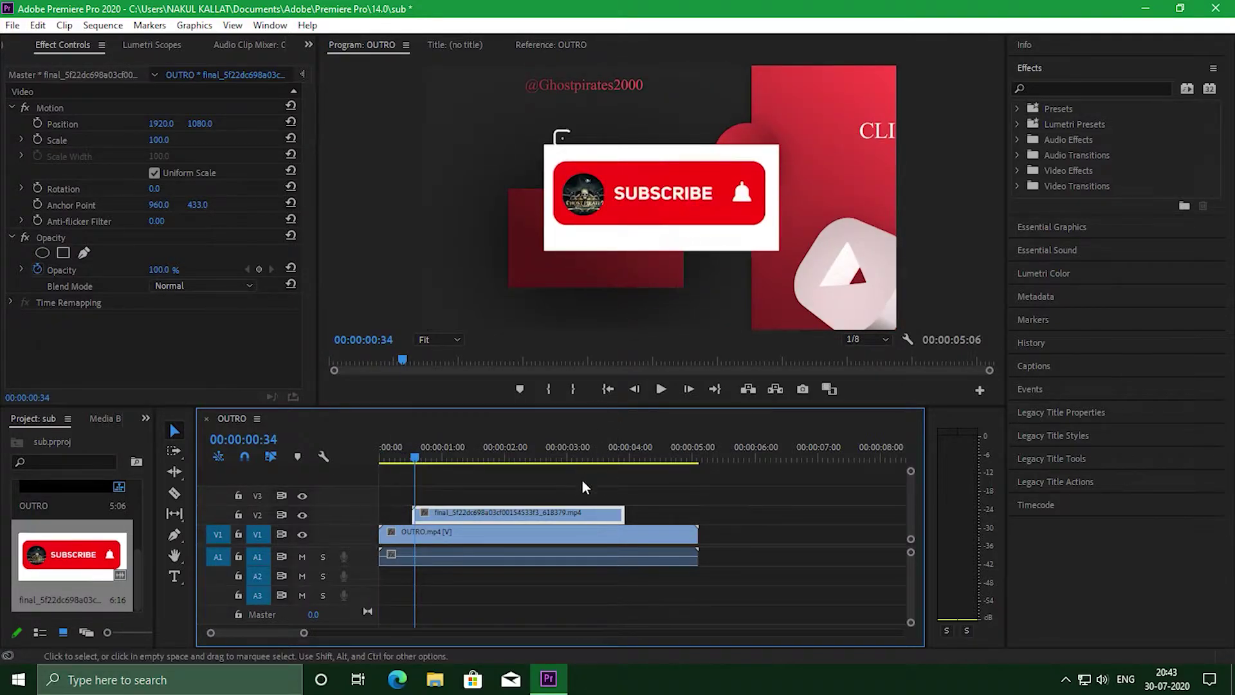
left_click(680, 198)
left_click_drag(779, 251, 767, 287)
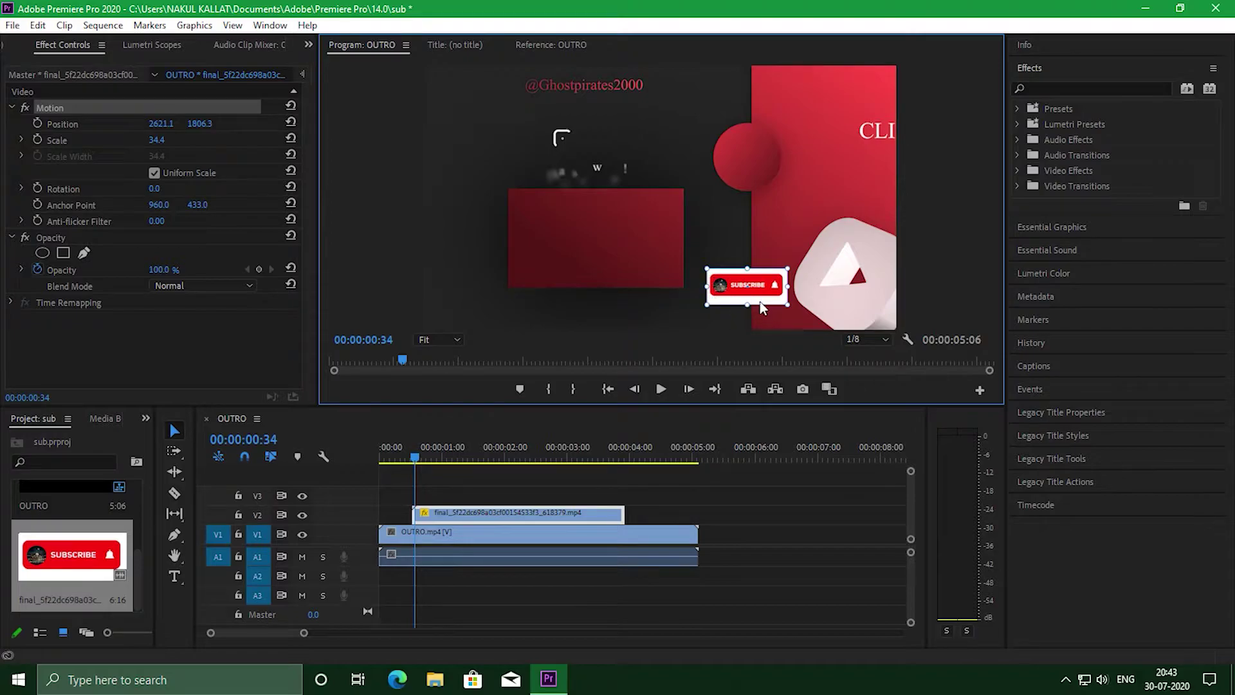
- Find the Crop video effect and apply it to the subscribe button clip on track V2
left_click(1061, 87)
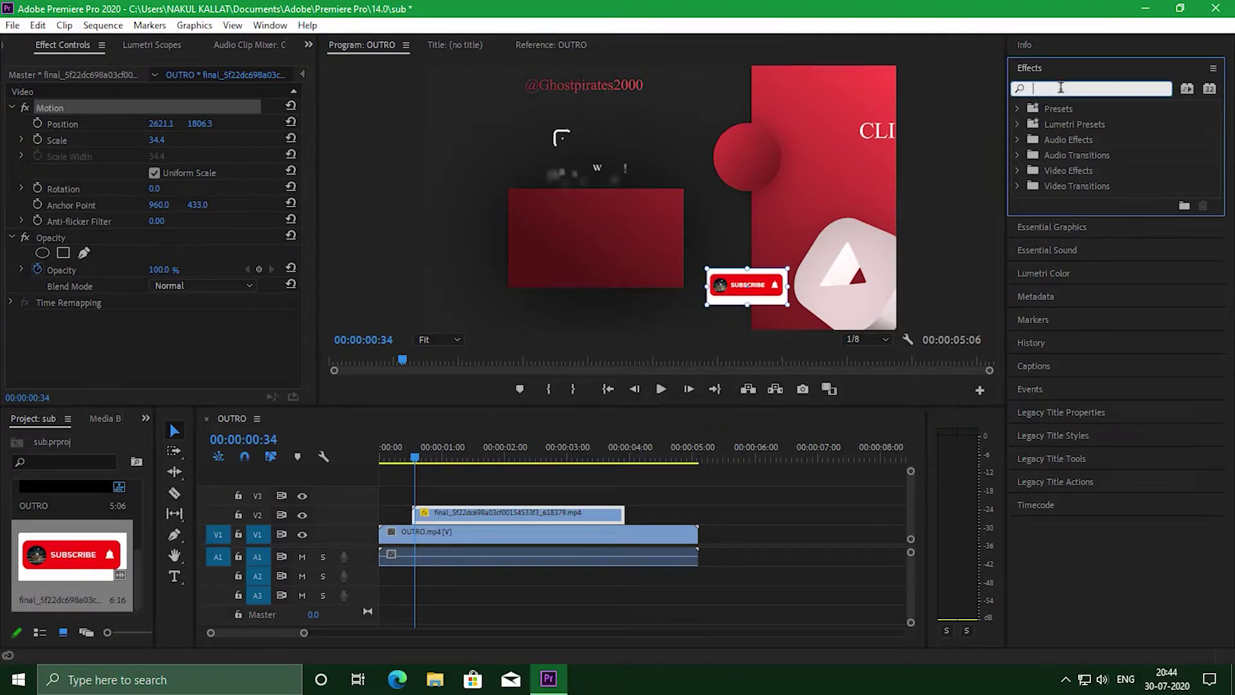
type("crop")
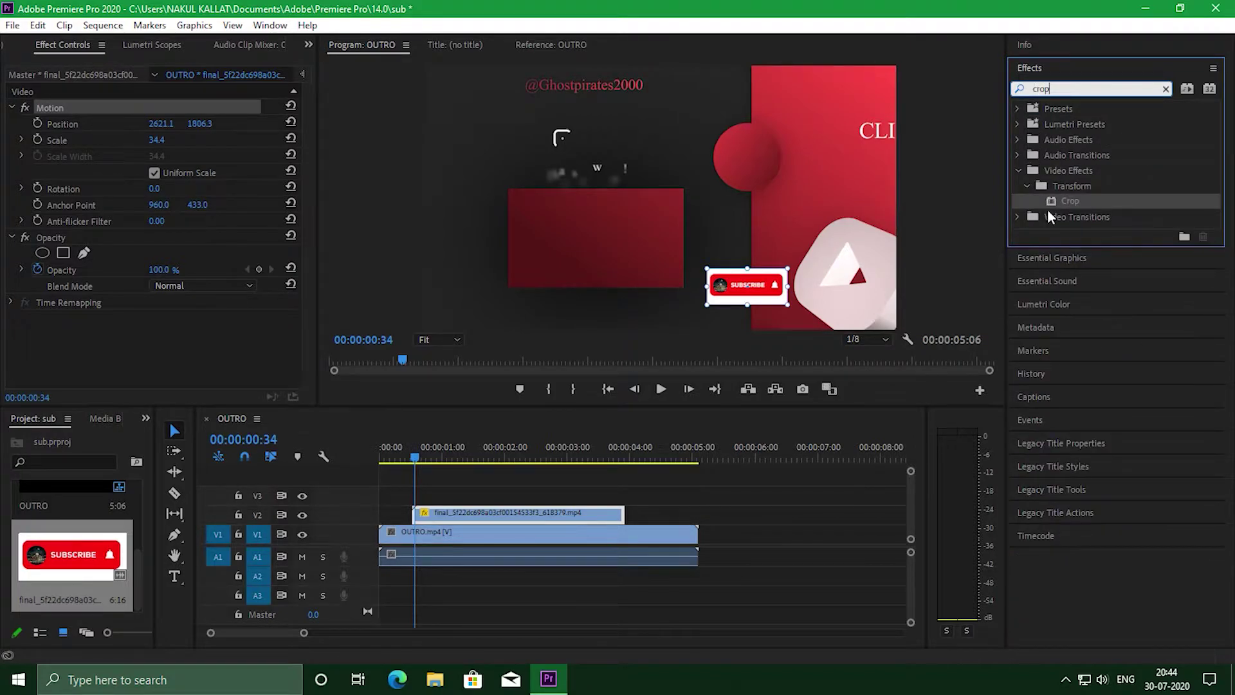
left_click_drag(1071, 200, 565, 514)
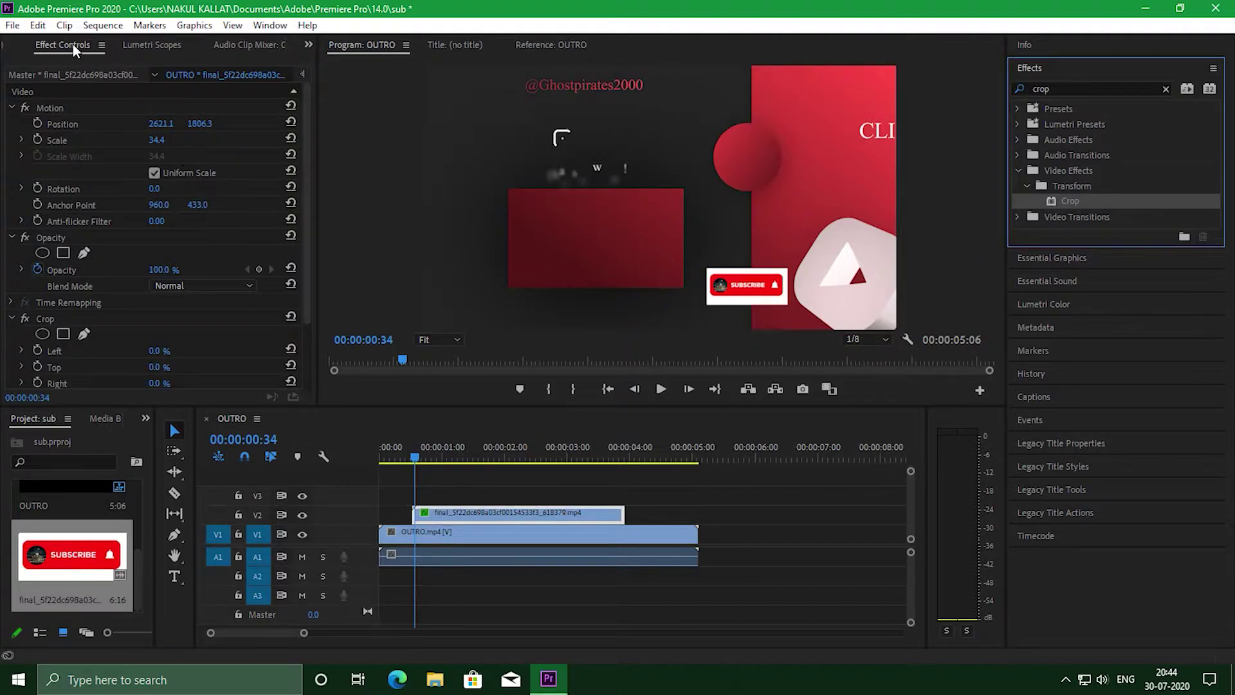
- Crop away the white border around the subscribe button: left 6%, top 18%, right 9%, bottom 26%
left_click_drag(304, 159, 299, 230)
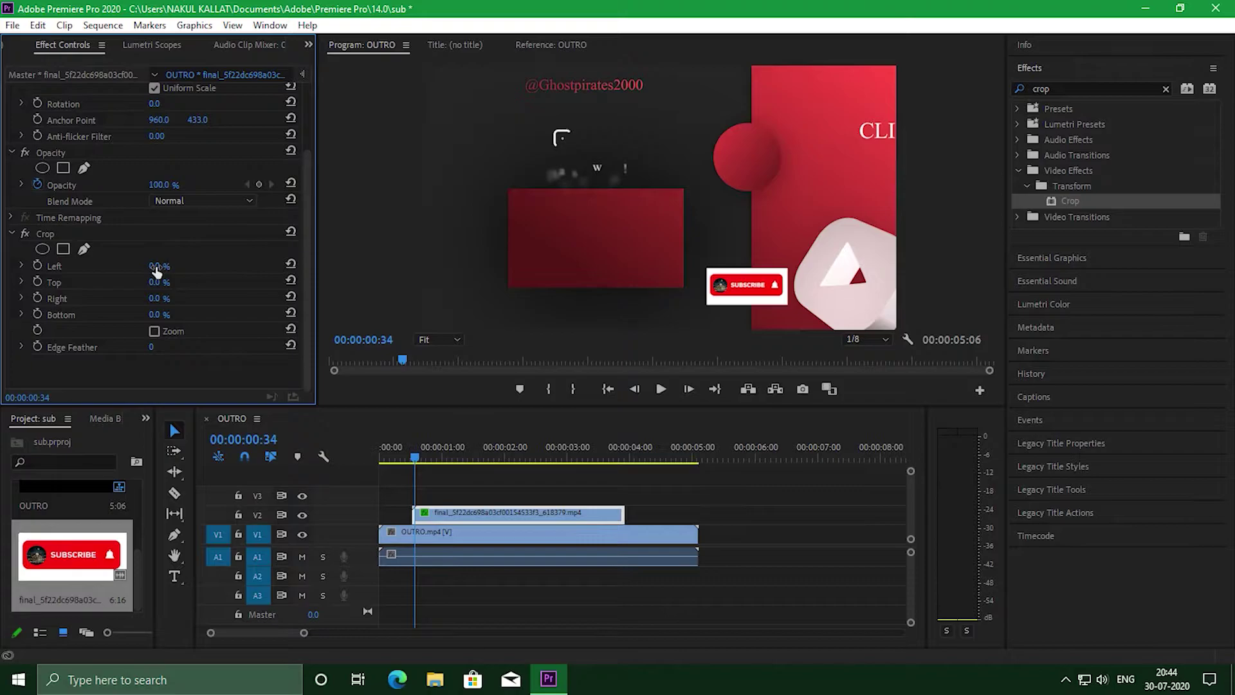
left_click_drag(155, 266, 170, 268)
left_click_drag(155, 282, 216, 282)
left_click_drag(155, 298, 186, 298)
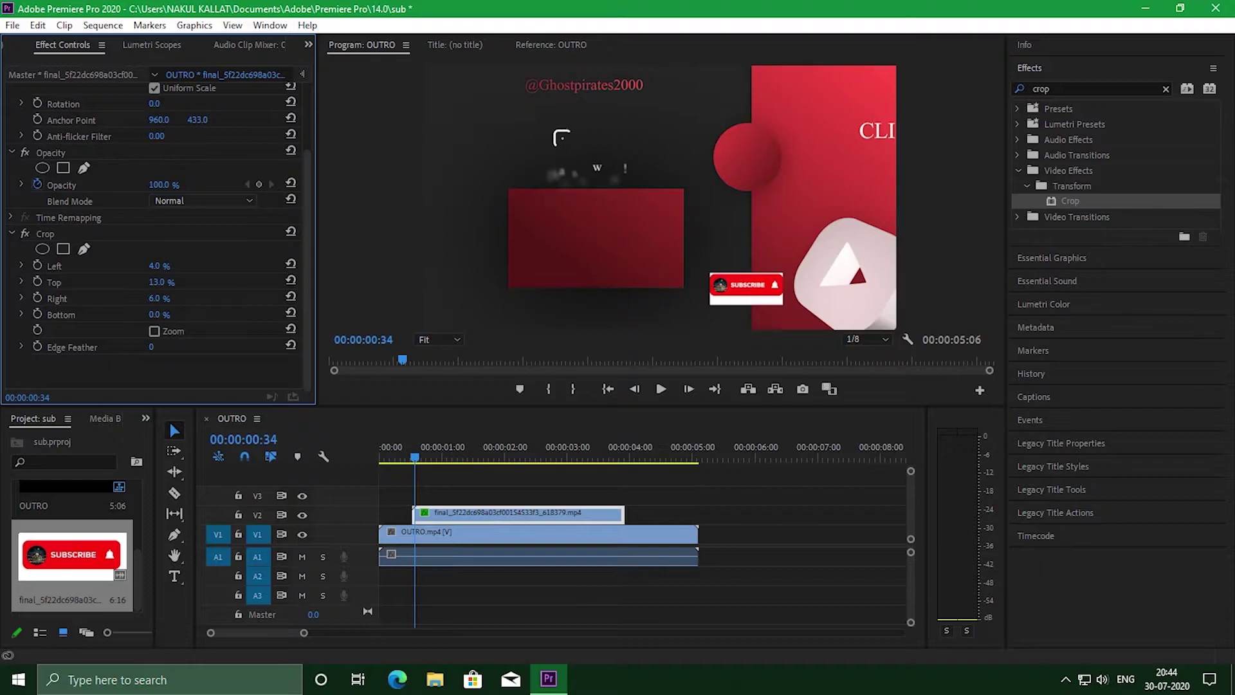
left_click_drag(156, 315, 171, 314)
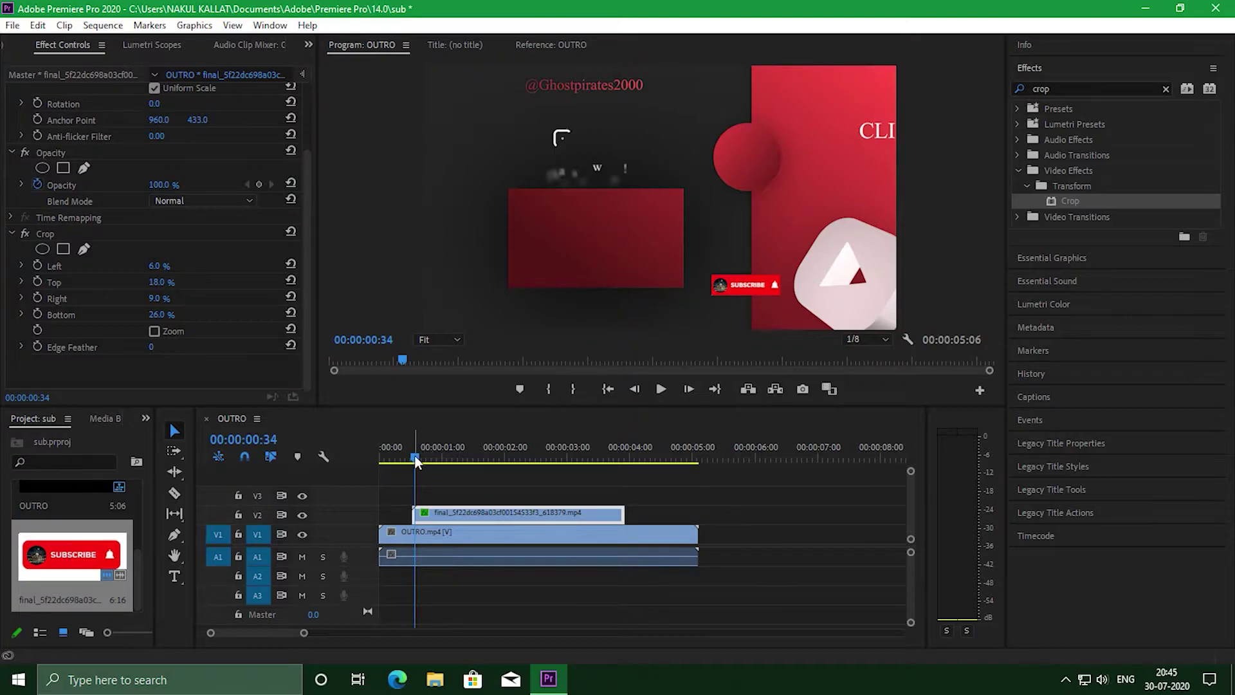
- Play the OUTRO sequence from the start to check the cropped subscribe button
left_click_drag(415, 461, 368, 454)
key("space")
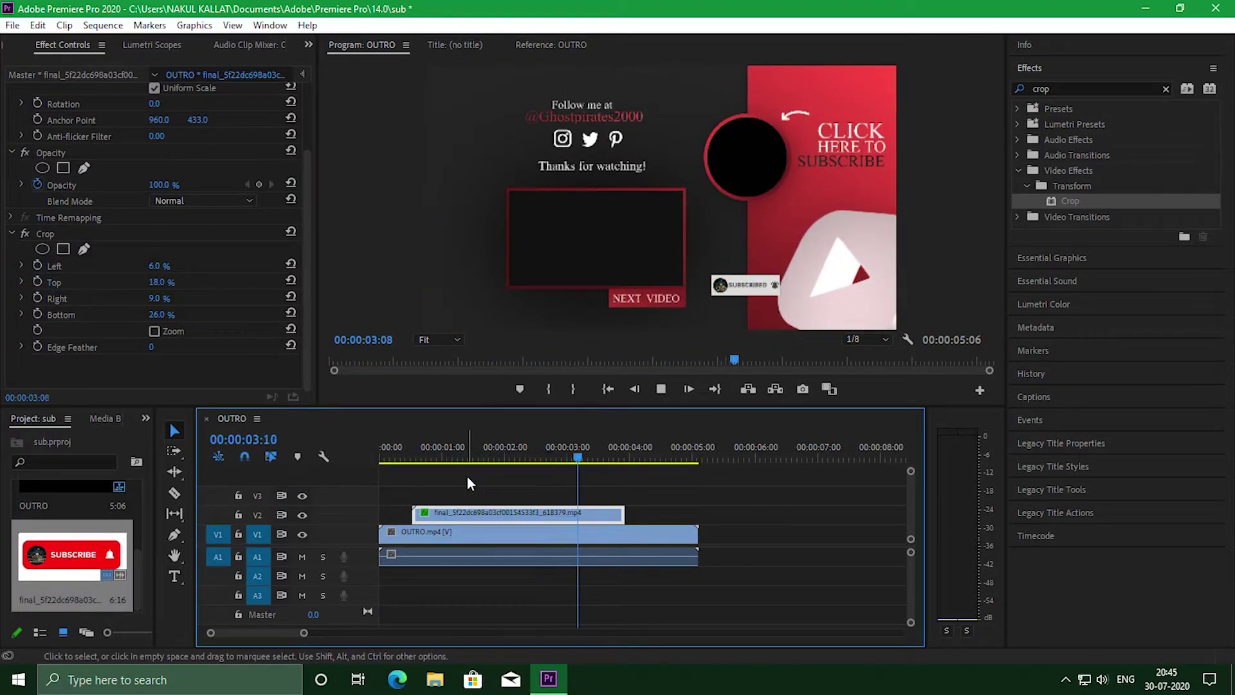
key("space")
- Keyframe the subscribe clip's vertical Position to rise from 2335.3 at 00:00:00:32 to 1855.3 at 00:00:00:56
left_click_drag(420, 460, 411, 459)
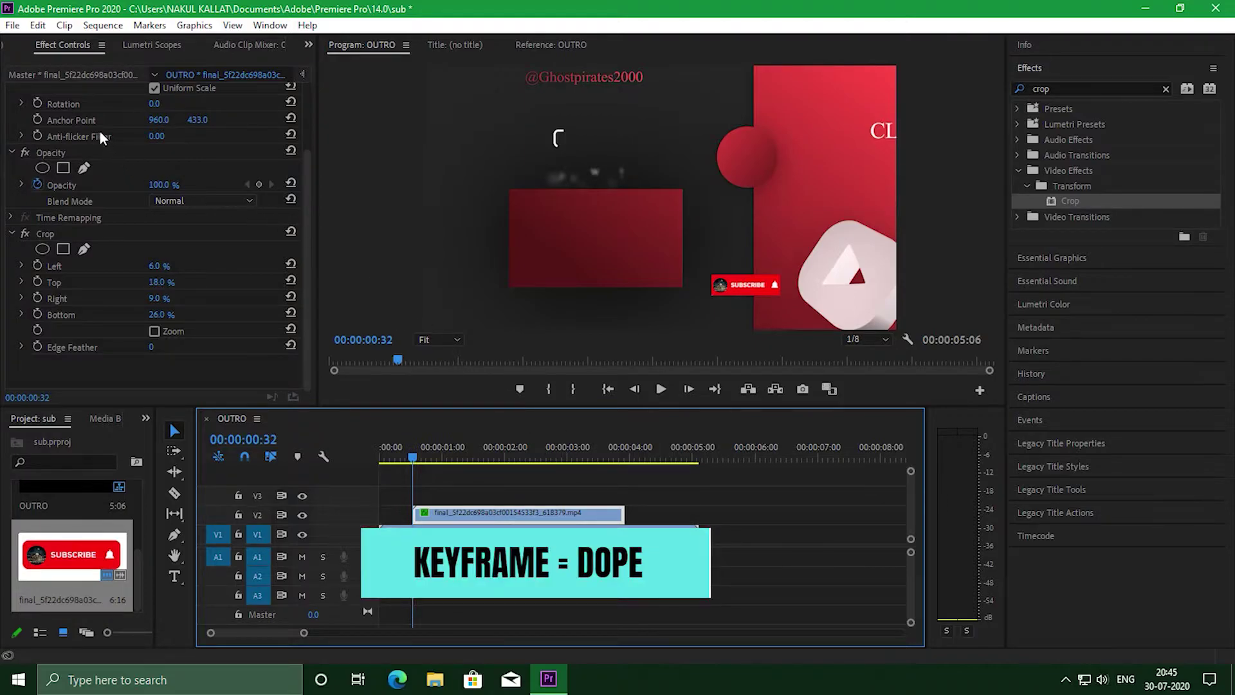
left_click_drag(302, 167, 306, 95)
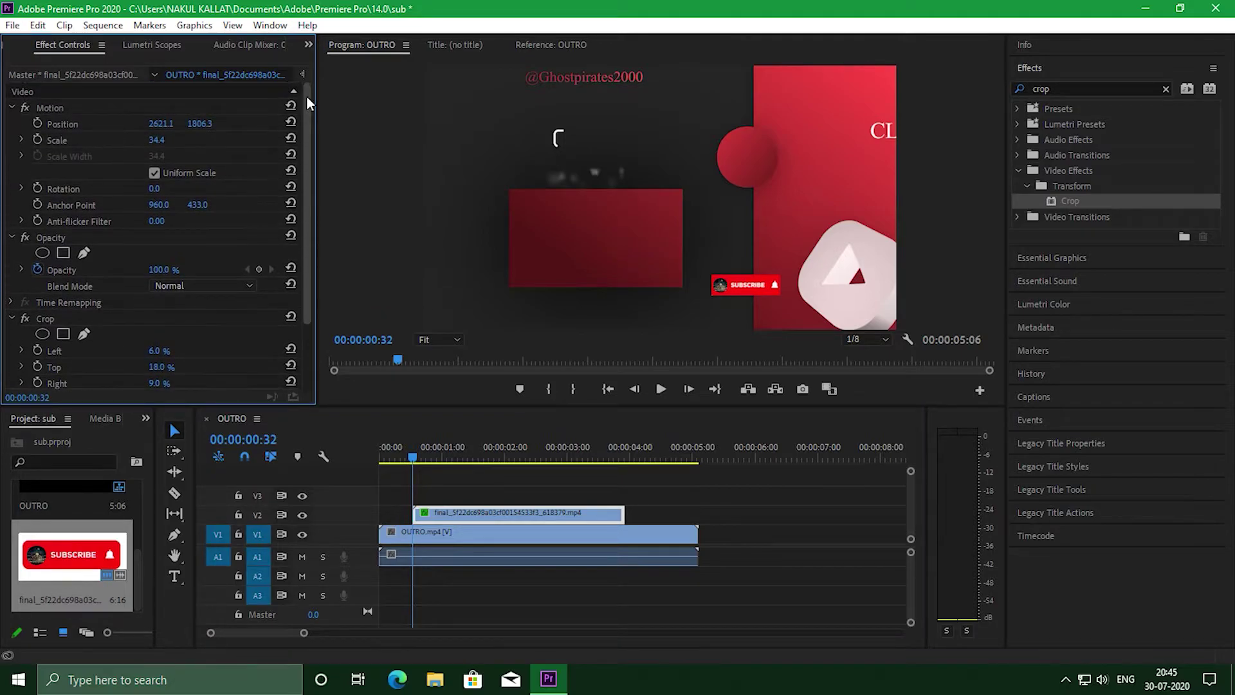
left_click(38, 123)
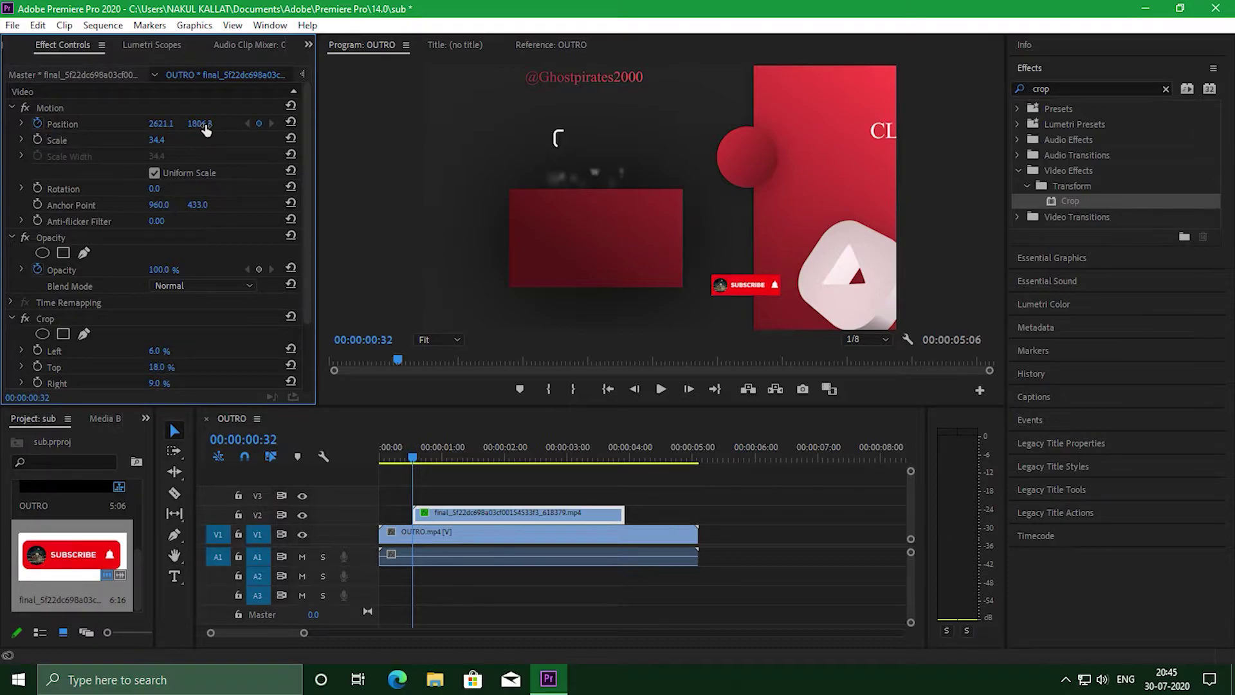
left_click_drag(203, 126, 290, 126)
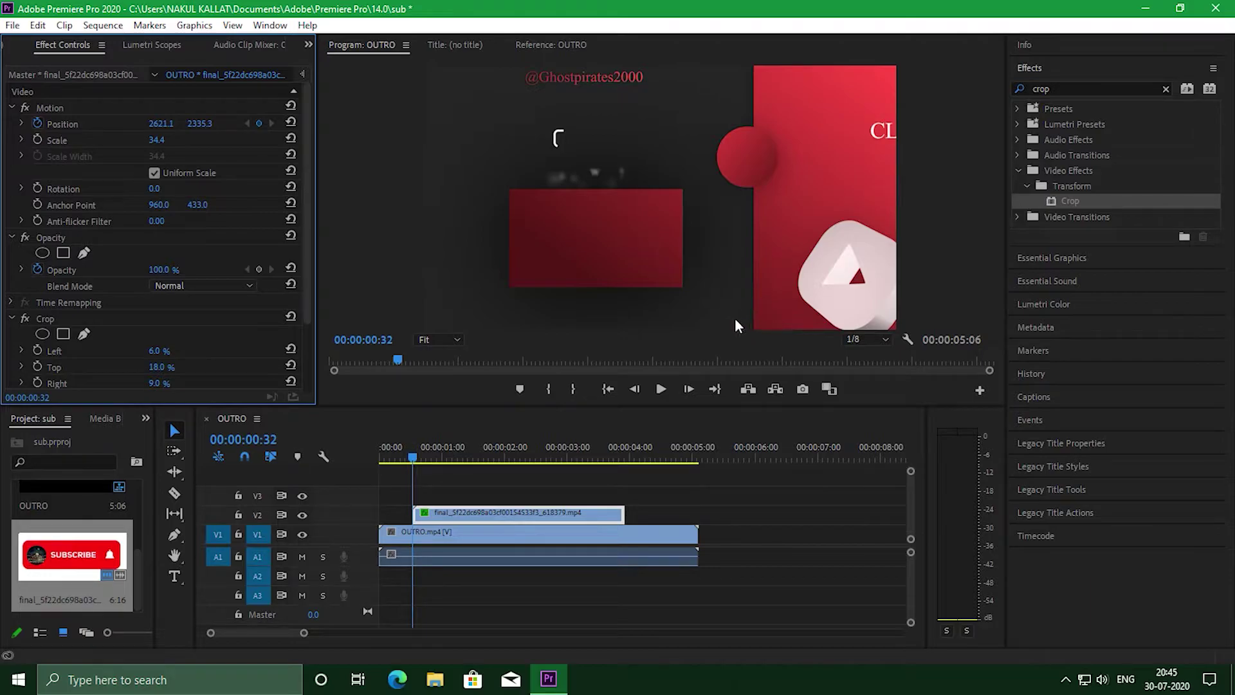
left_click(662, 389)
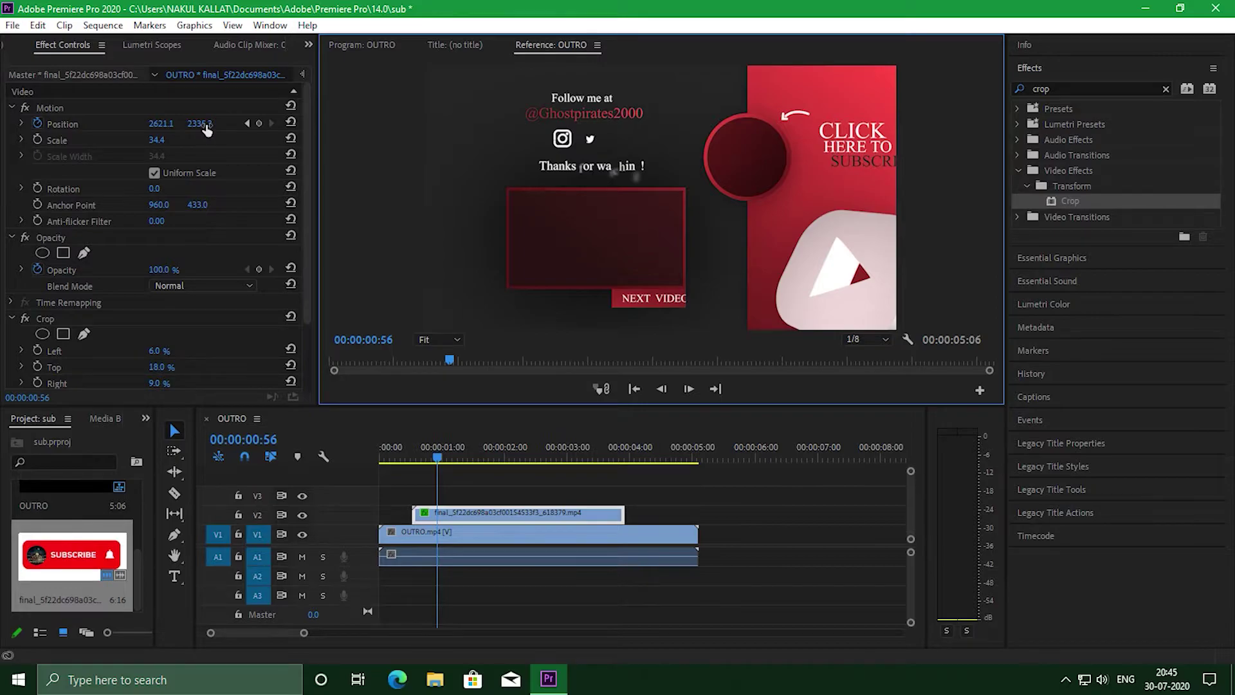
left_click_drag(206, 128, 55, 129)
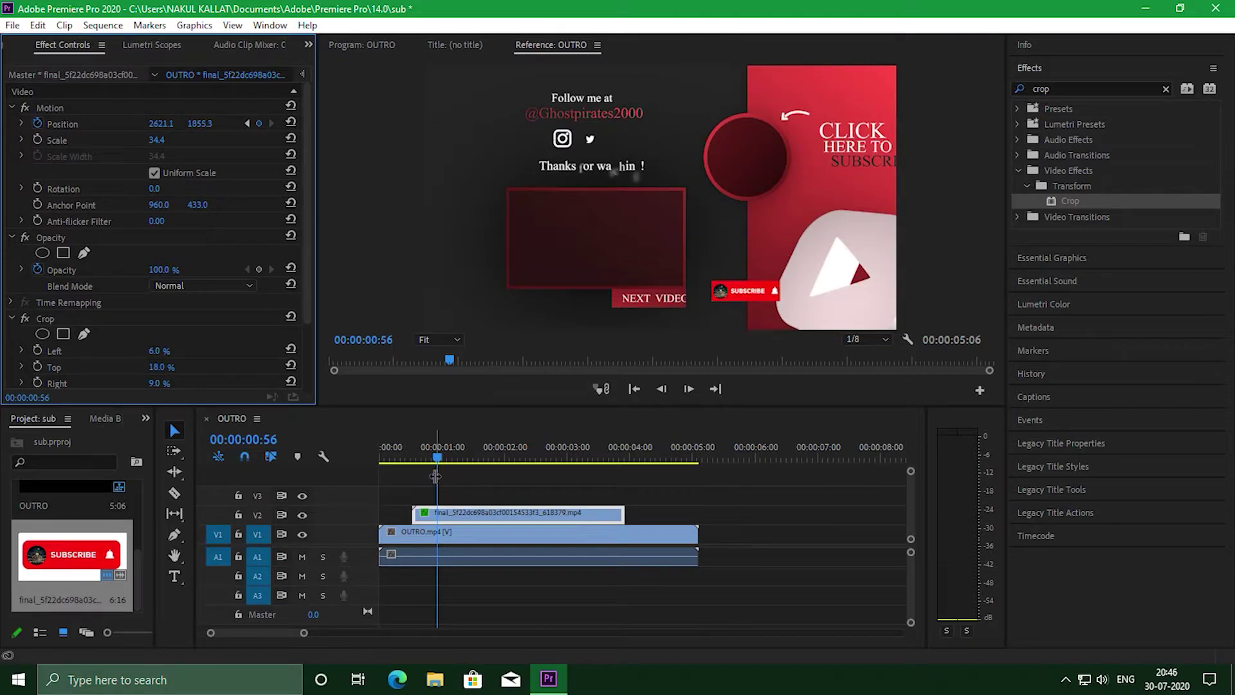
- Play the sequence from the beginning to review the subscribe button's slide-in animation
left_click_drag(439, 457, 370, 458)
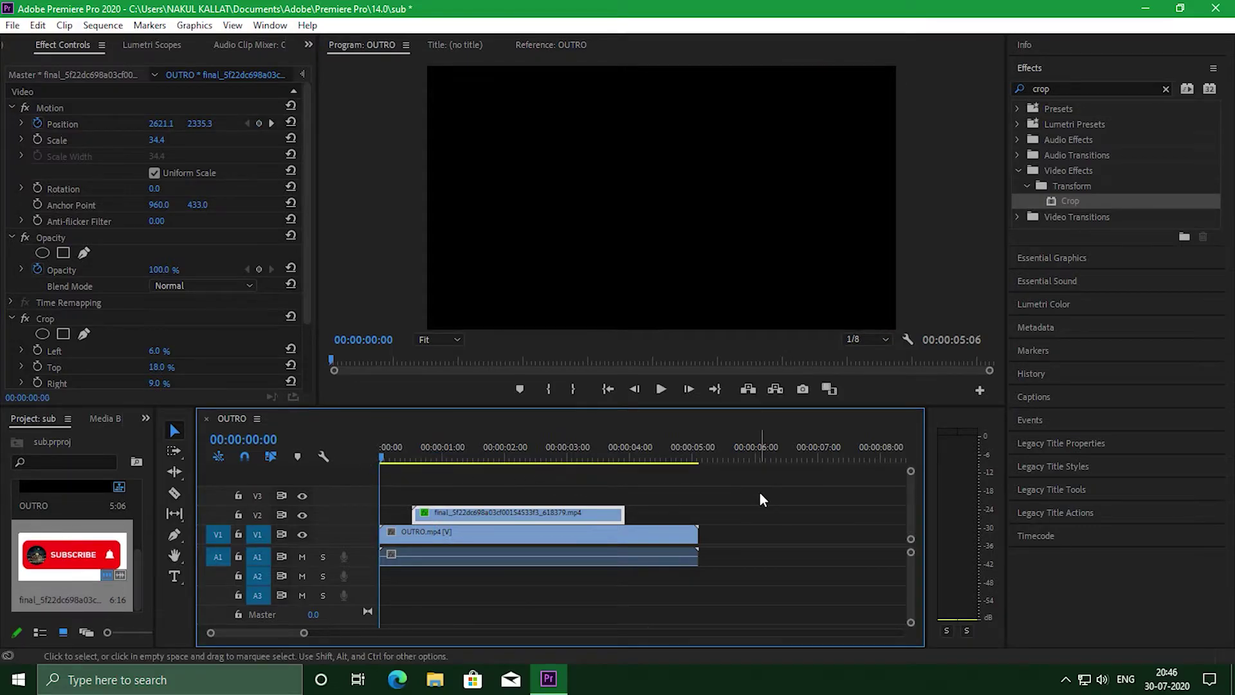
key("space")
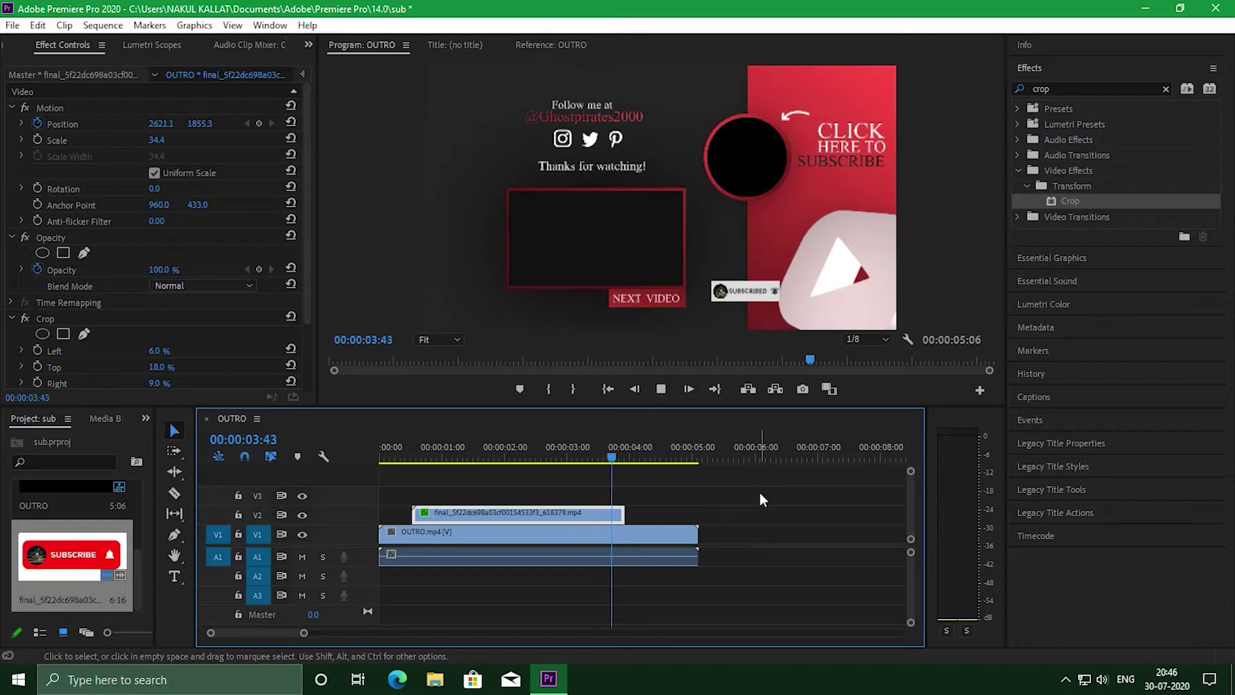
key("space")
- Copy the second Position keyframe to 00:00:03:31 and, at 00:00:03:41, keyframe the subscribe button down out of the frame
left_click_drag(643, 456, 591, 455)
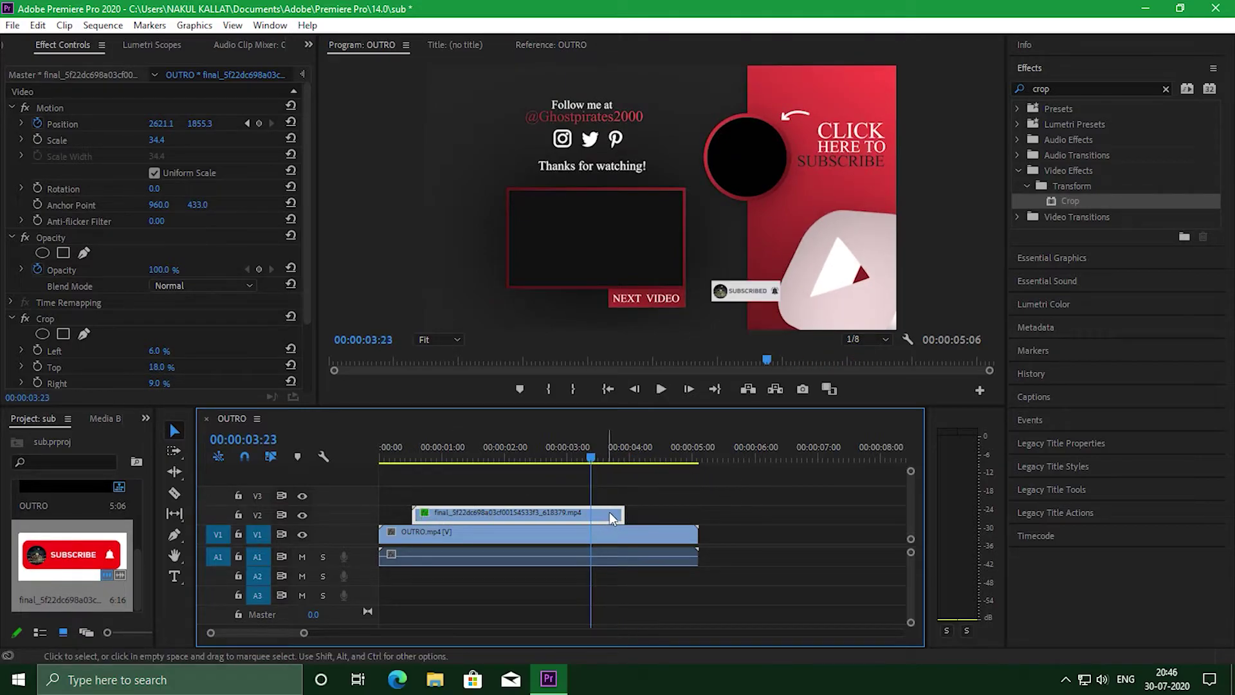
left_click_drag(591, 455, 600, 456)
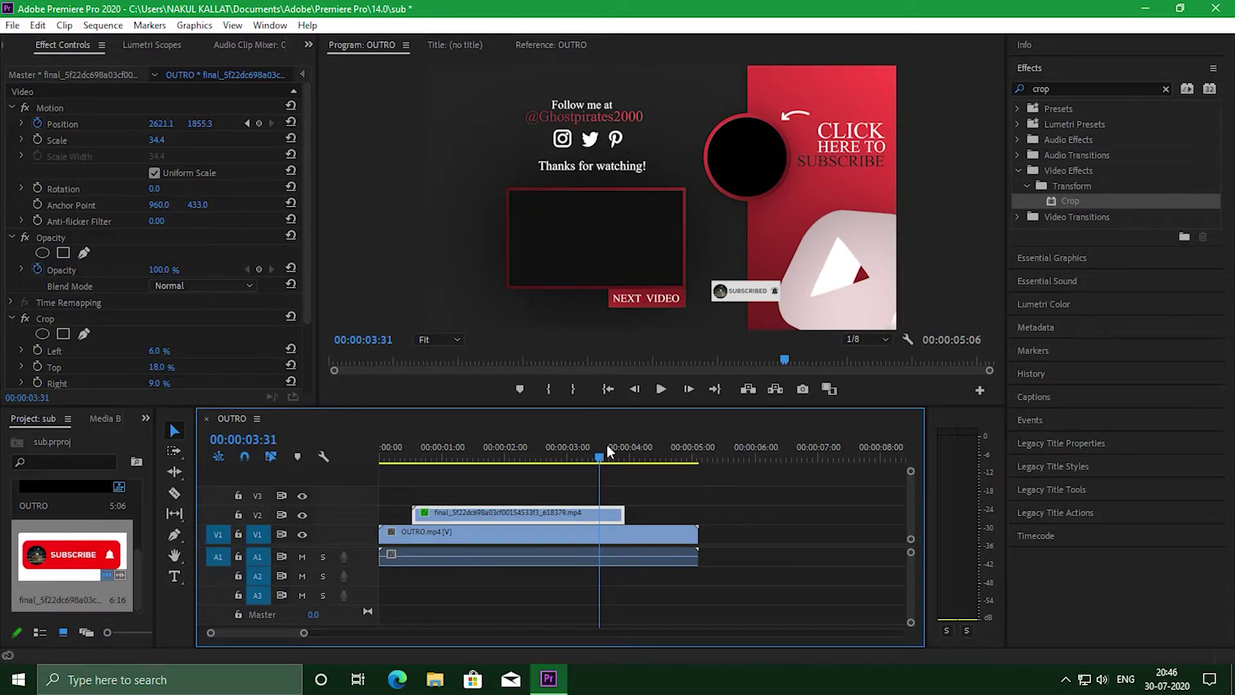
left_click(303, 74)
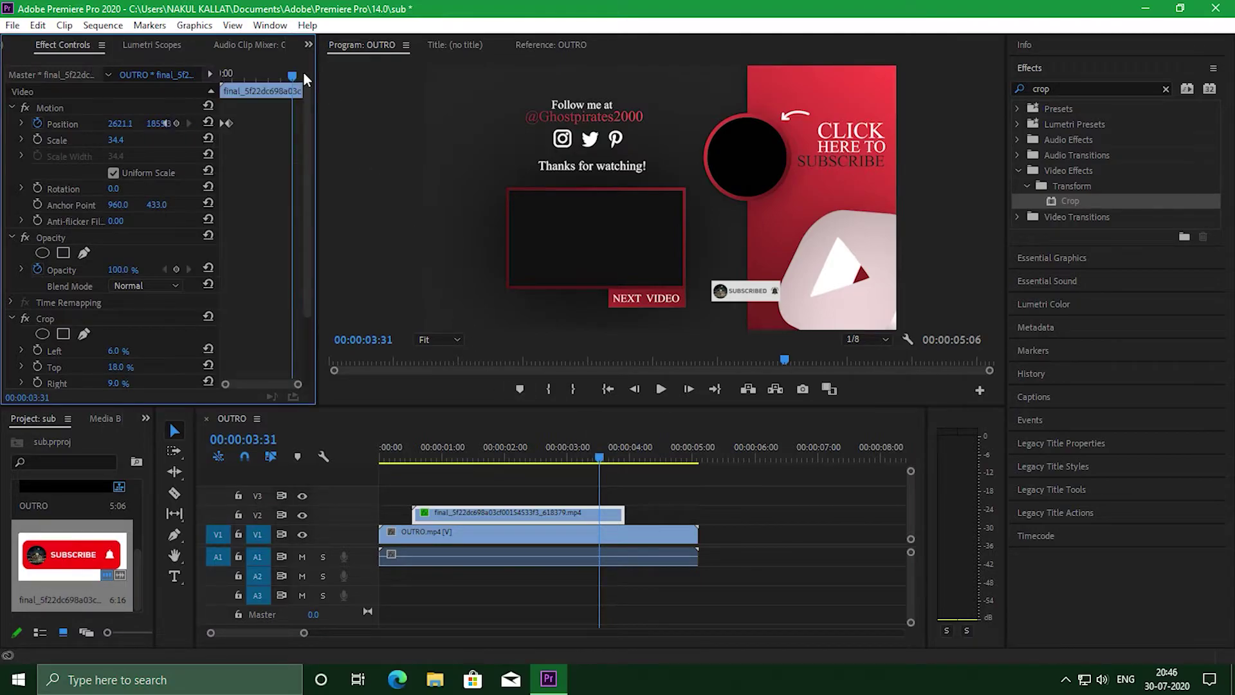
right_click(229, 124)
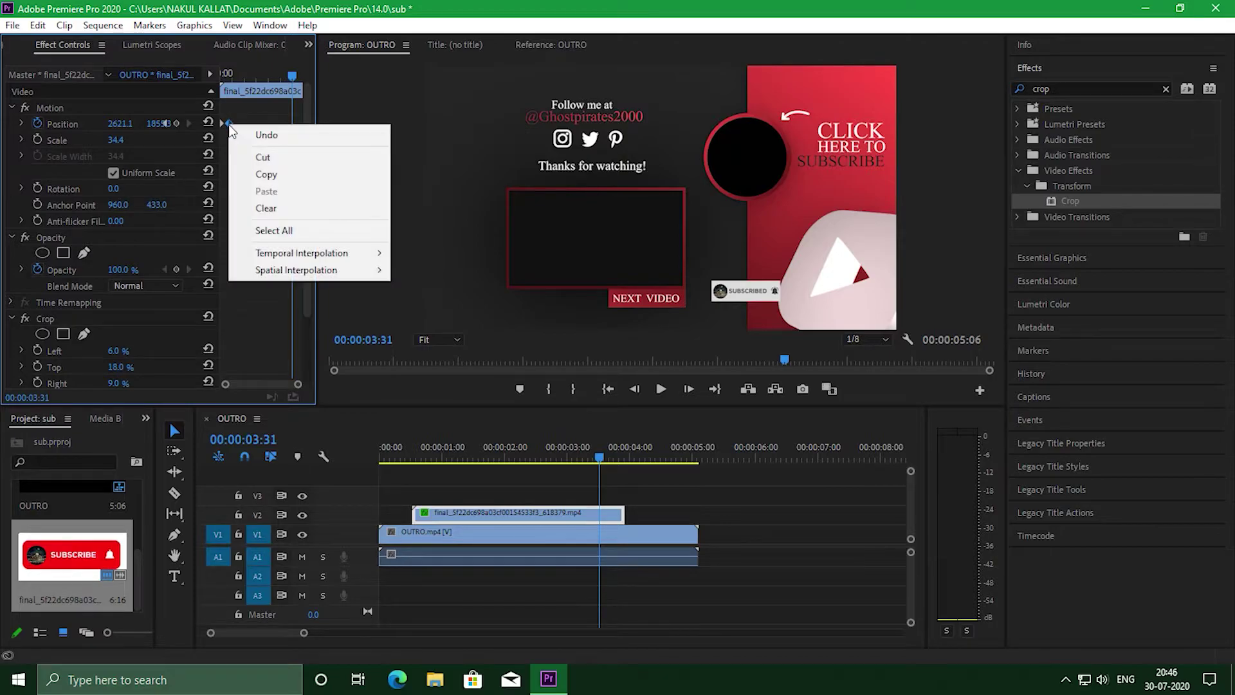
left_click(266, 174)
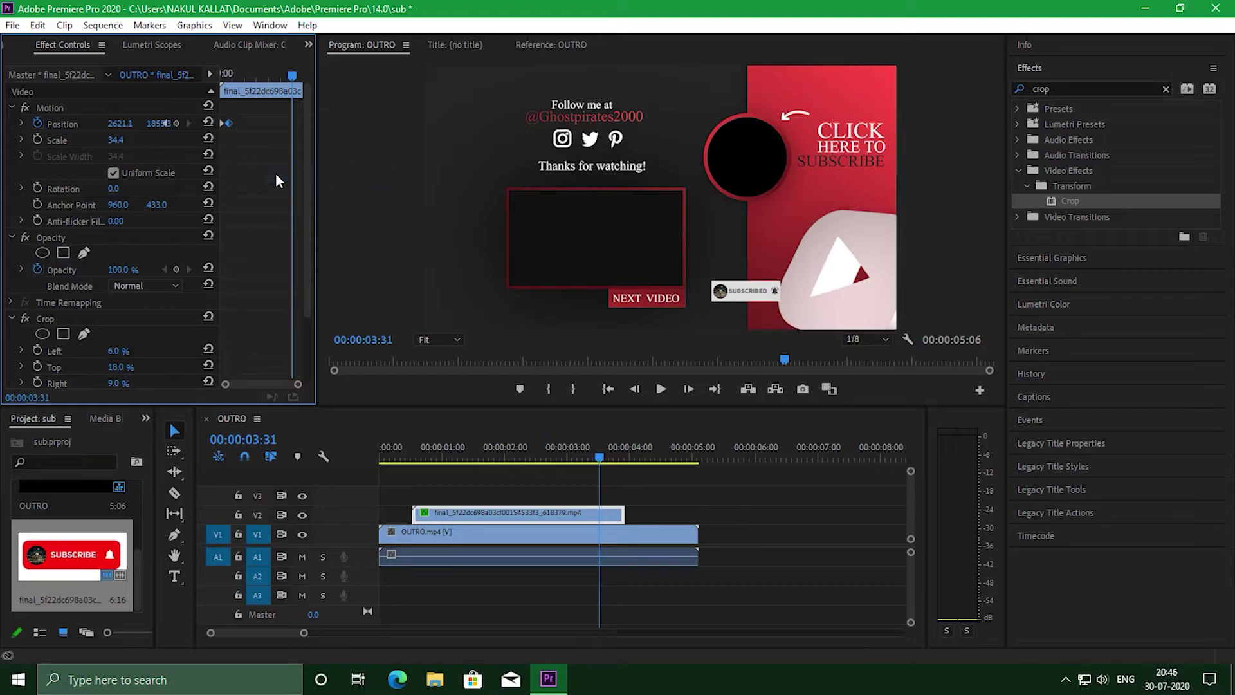
right_click(294, 130)
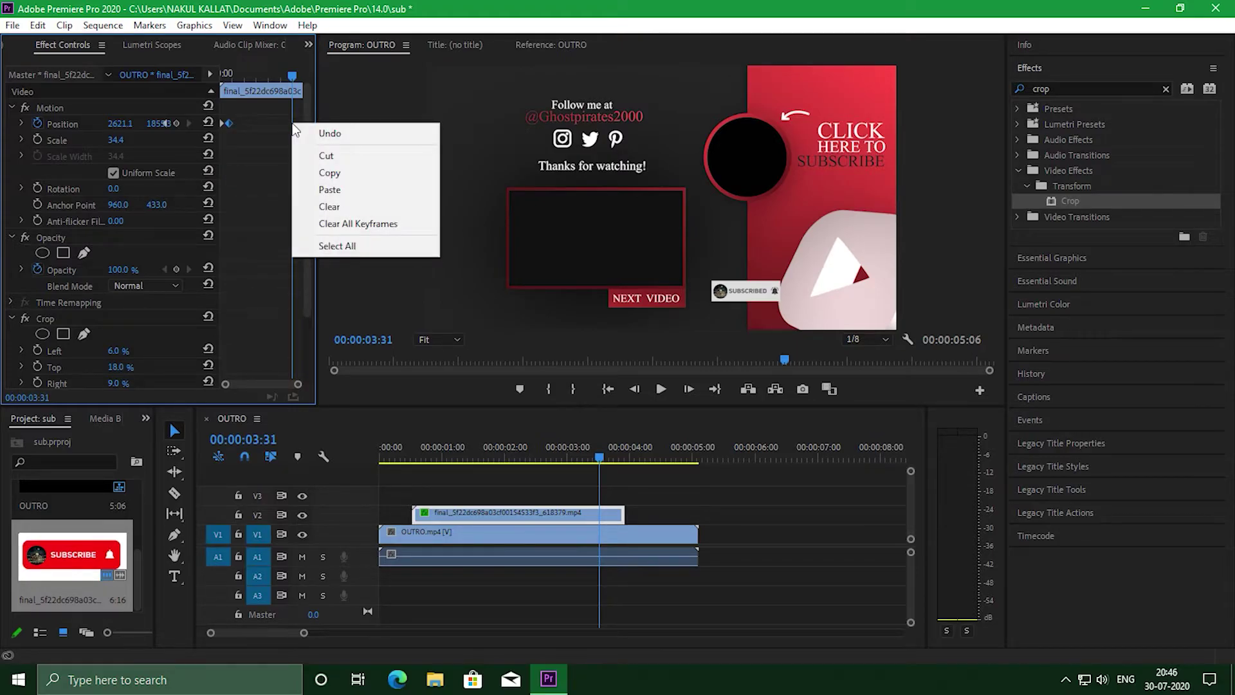
left_click(339, 190)
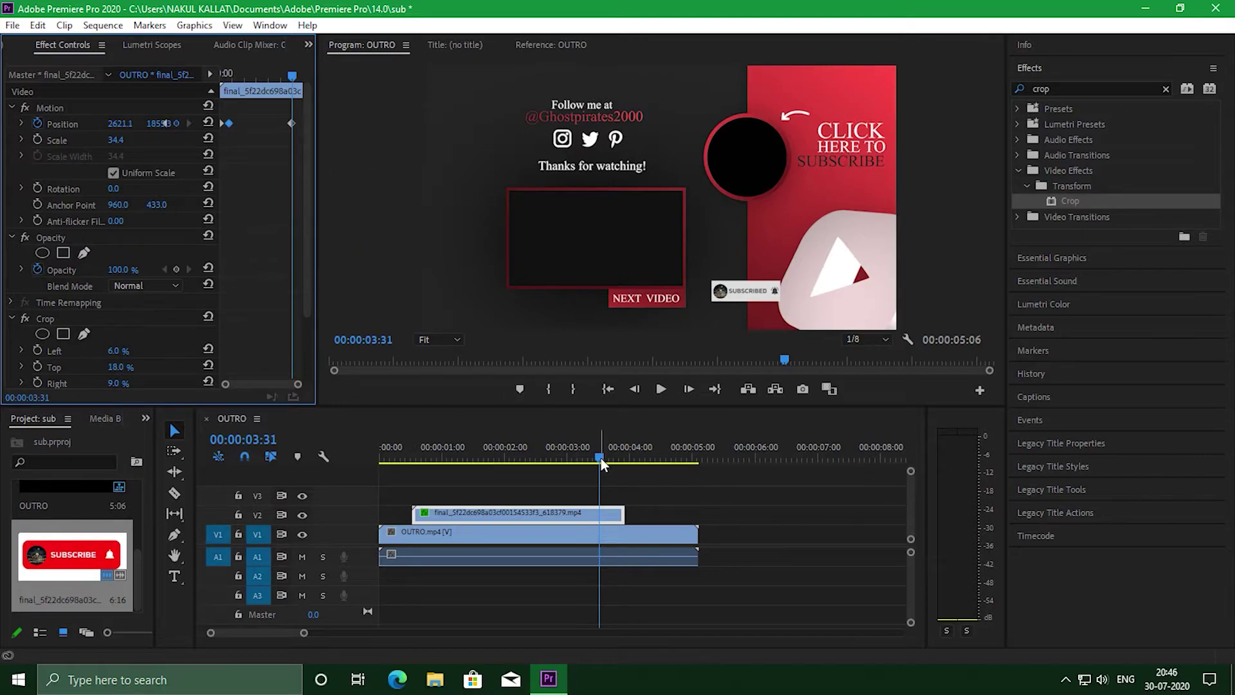
key("space")
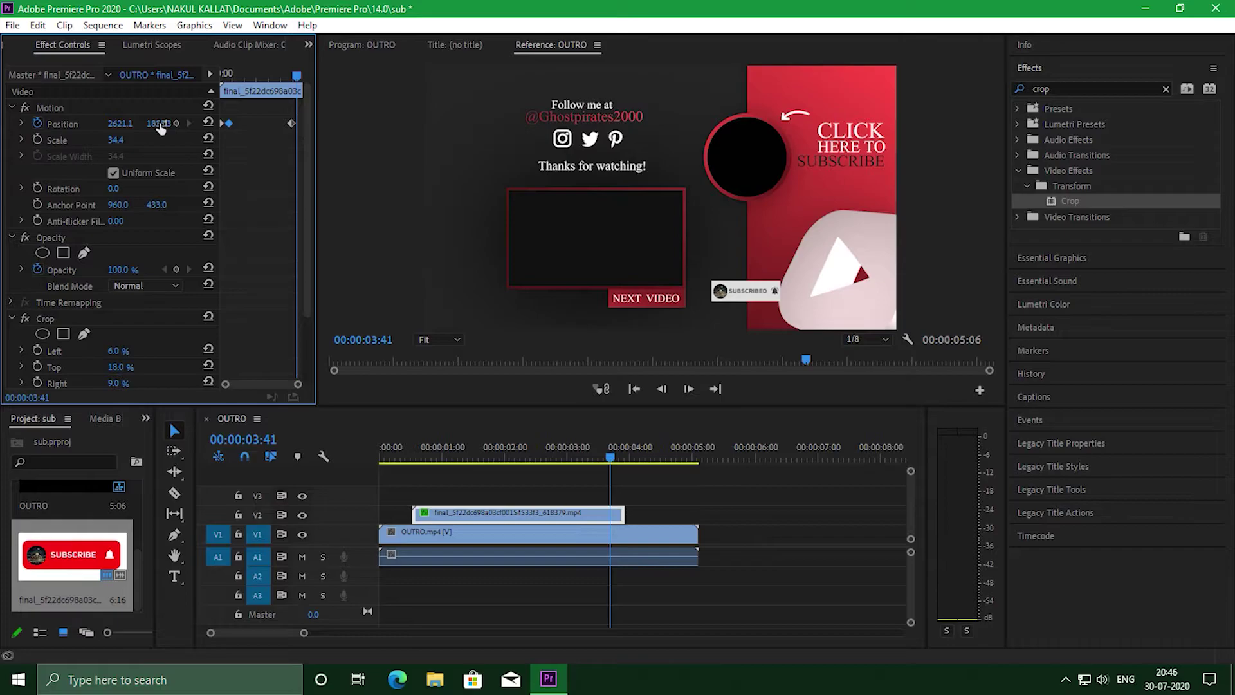
mouse_move(160, 127)
left_mouse_down()
mouse_move(219, 127)
mouse_move(166, 124)
left_mouse_up()
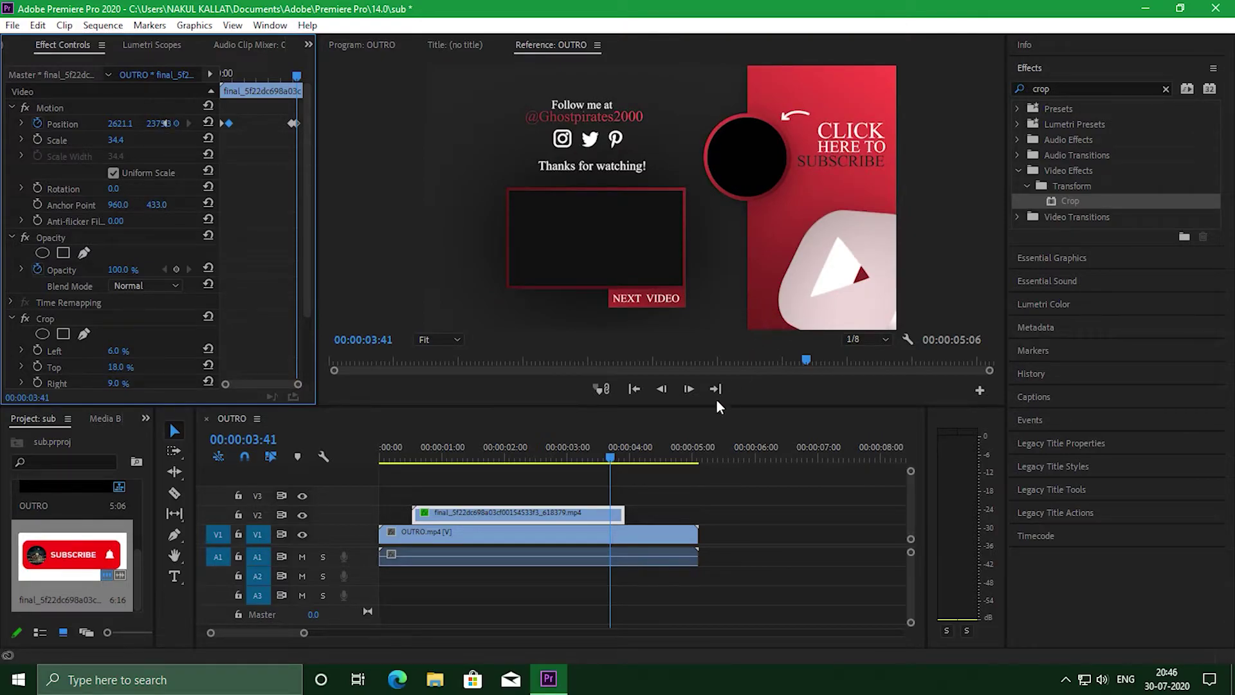
- Play the OUTRO sequence from the start to review the subscribe button's slide-out animation
left_click_drag(612, 462, 364, 457)
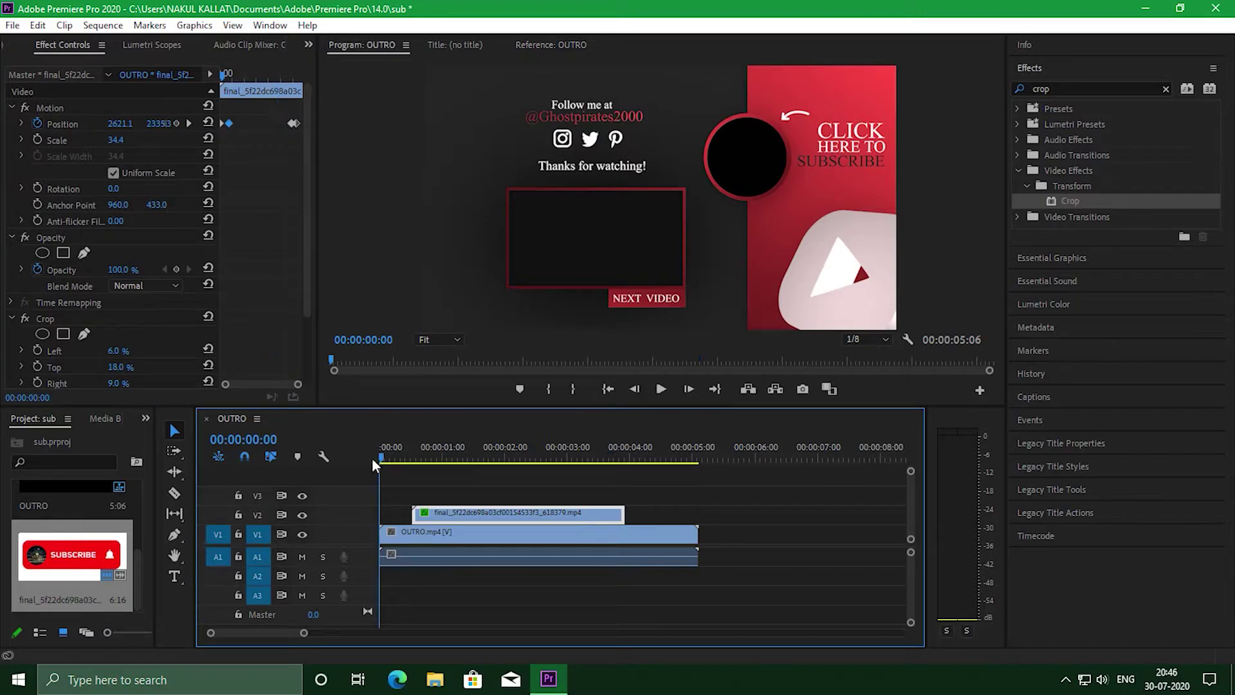
key("space")
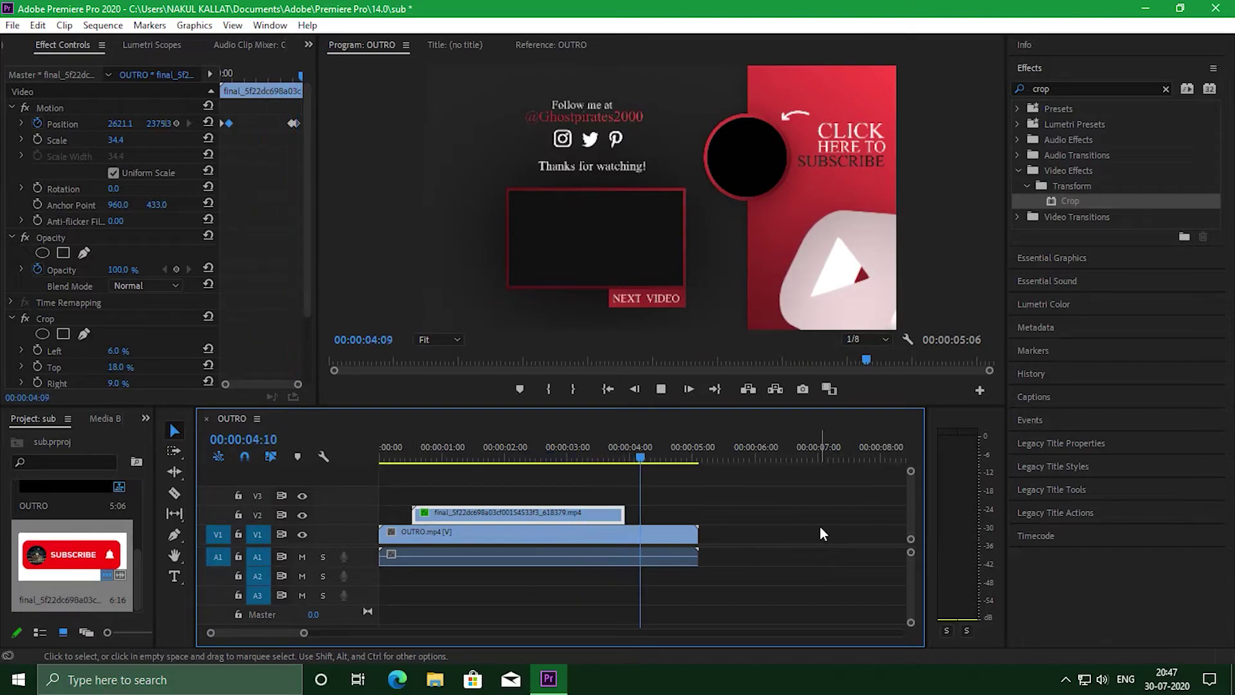
key("space")
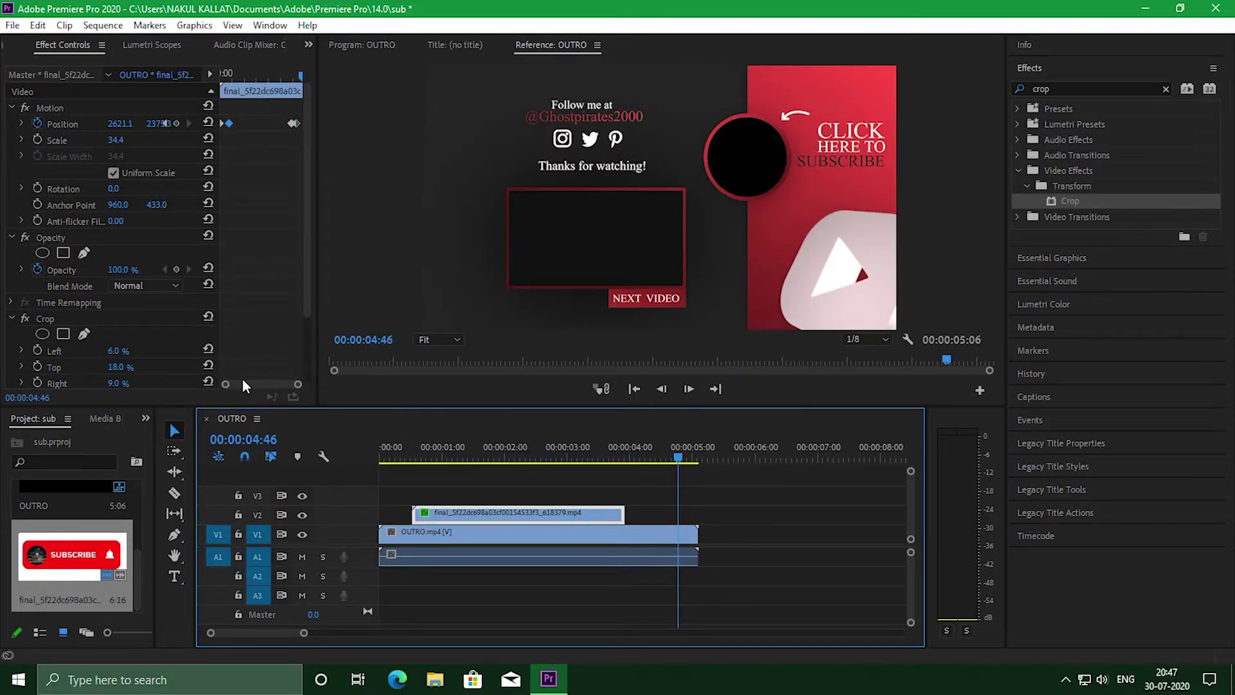
- Move the subscribe clip's last Position keyframe to 00:00:03:47 and play the slide-out
left_click(616, 457)
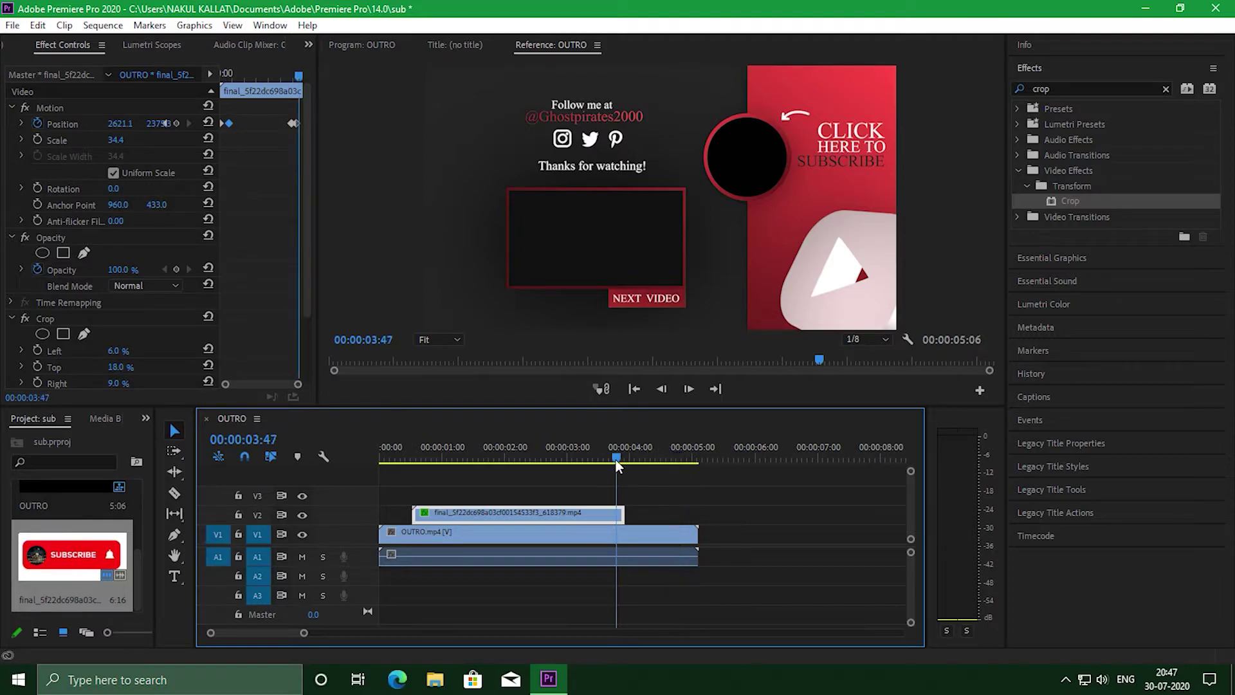
left_click_drag(297, 386, 279, 382)
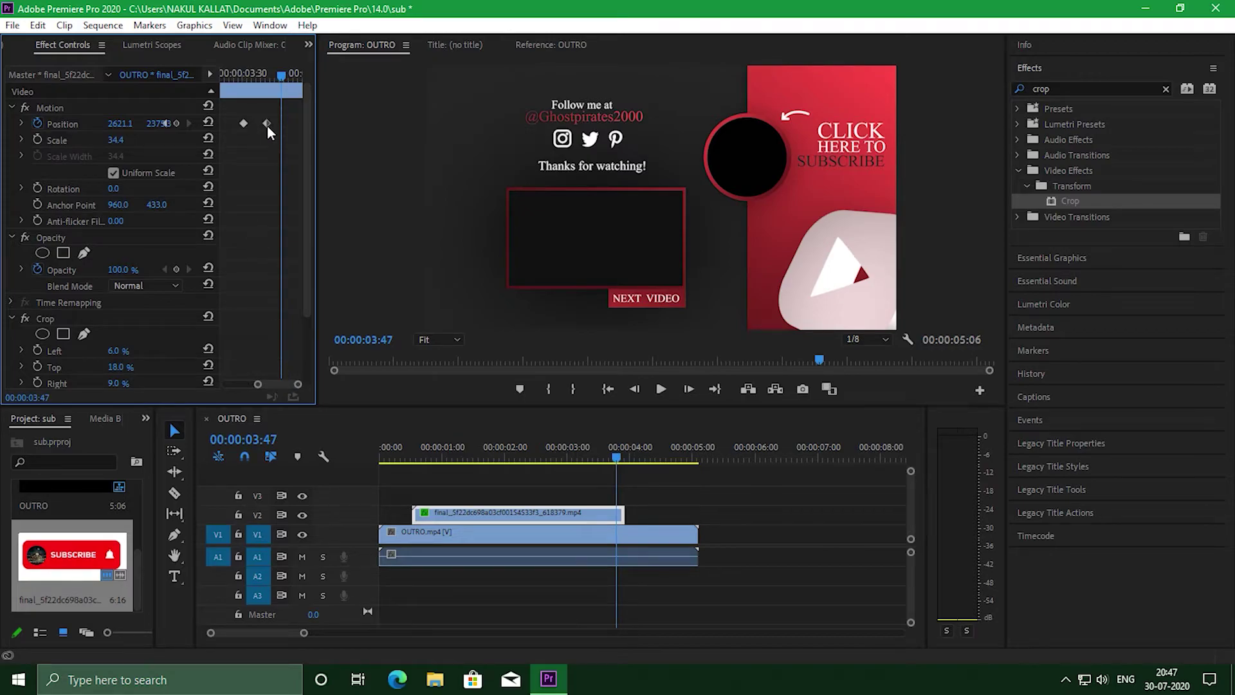
left_click_drag(267, 123, 268, 122)
left_click_drag(619, 456, 560, 457)
key("space")
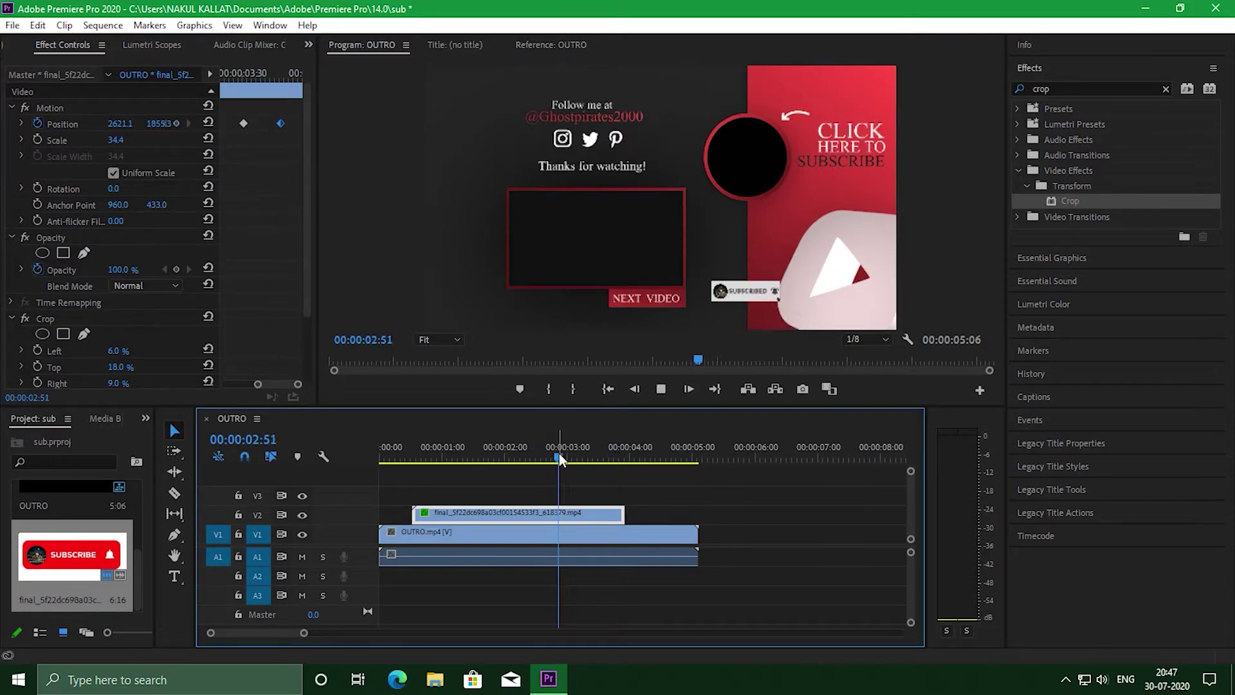
key("space")
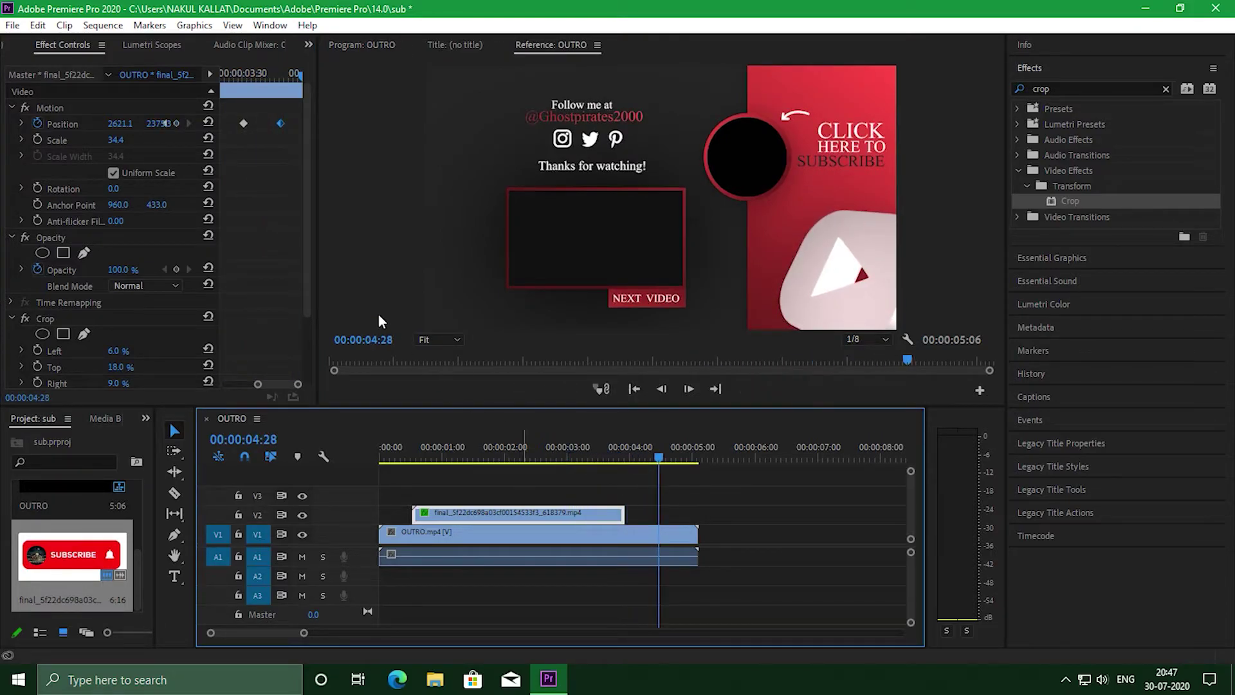
- Slow the slide-out further by moving the last Position keyframe to 00:00:03:53, and play that section again
left_click_drag(282, 125, 295, 124)
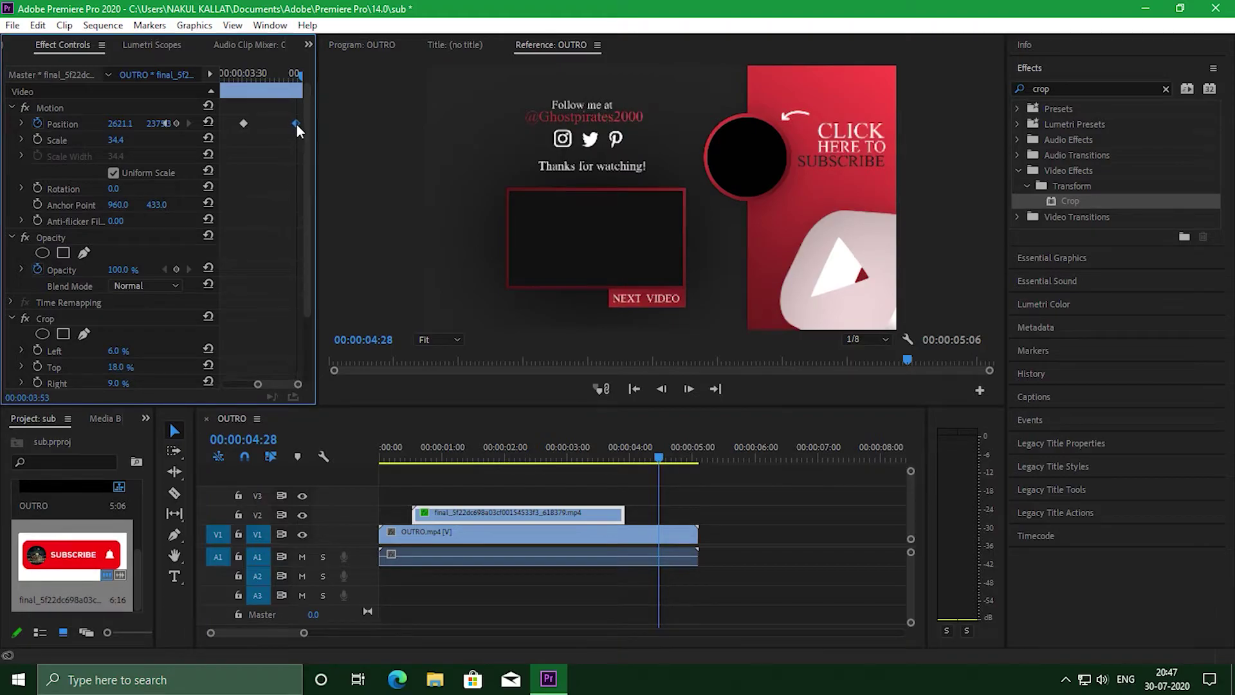
left_click(532, 458)
key("space")
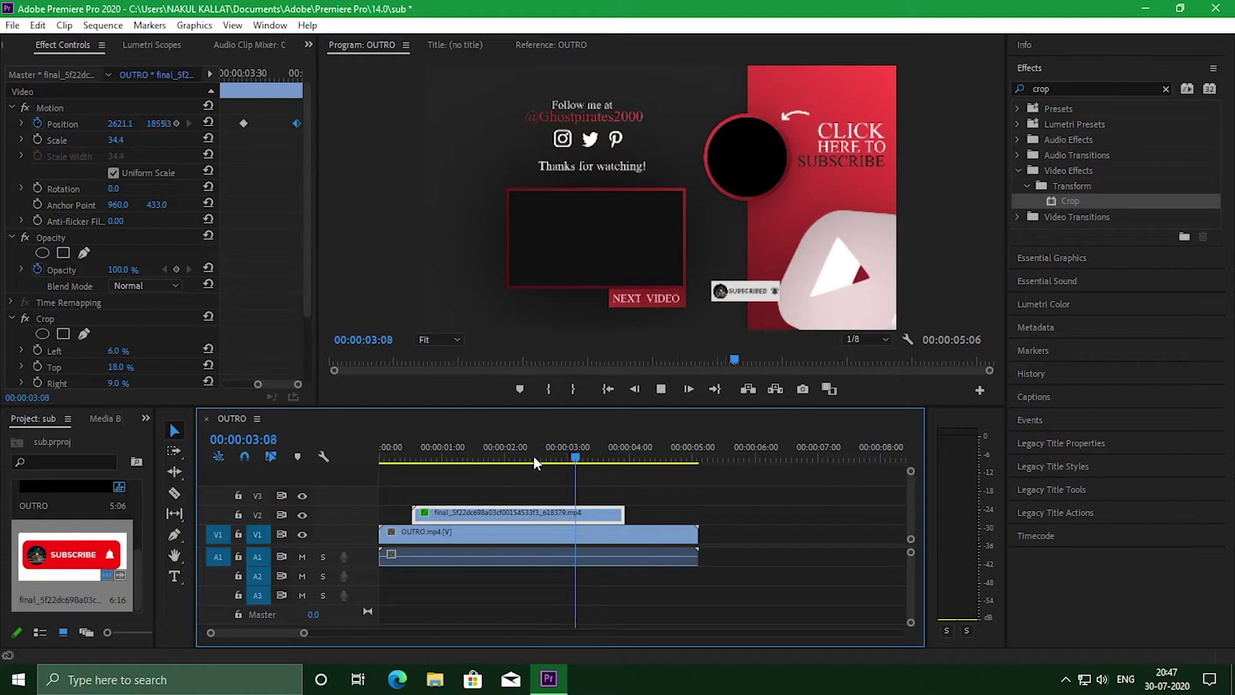
key("space")
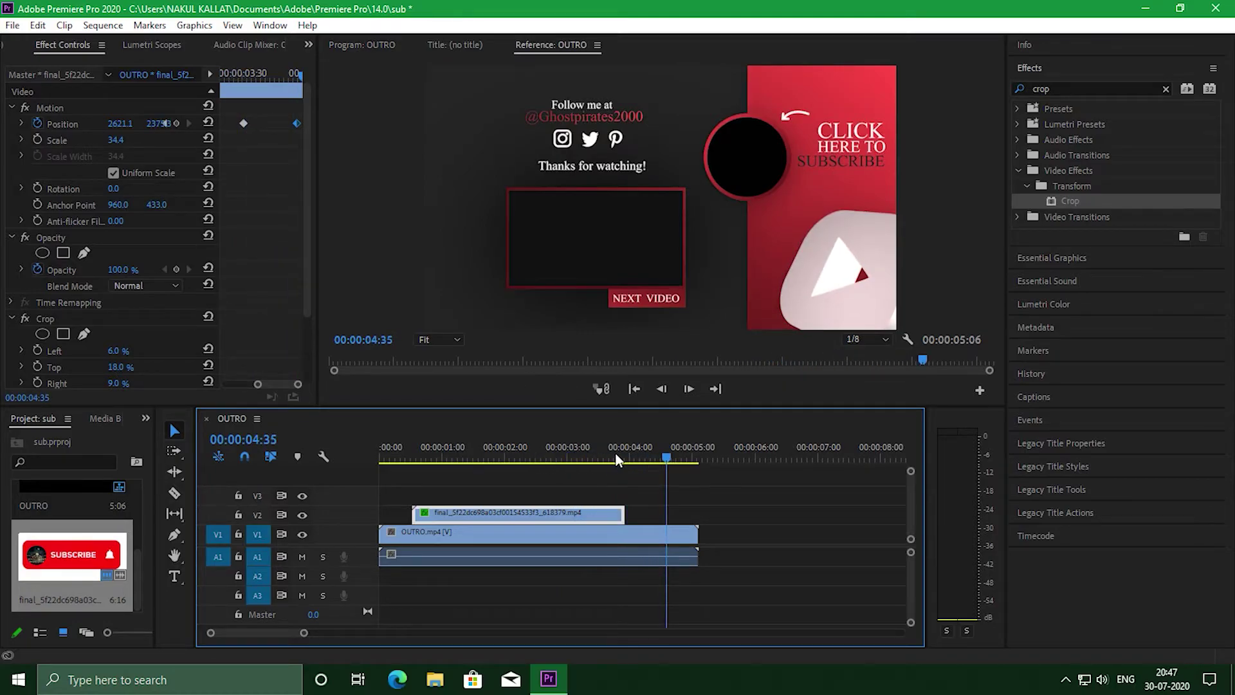
left_click_drag(666, 458, 338, 454)
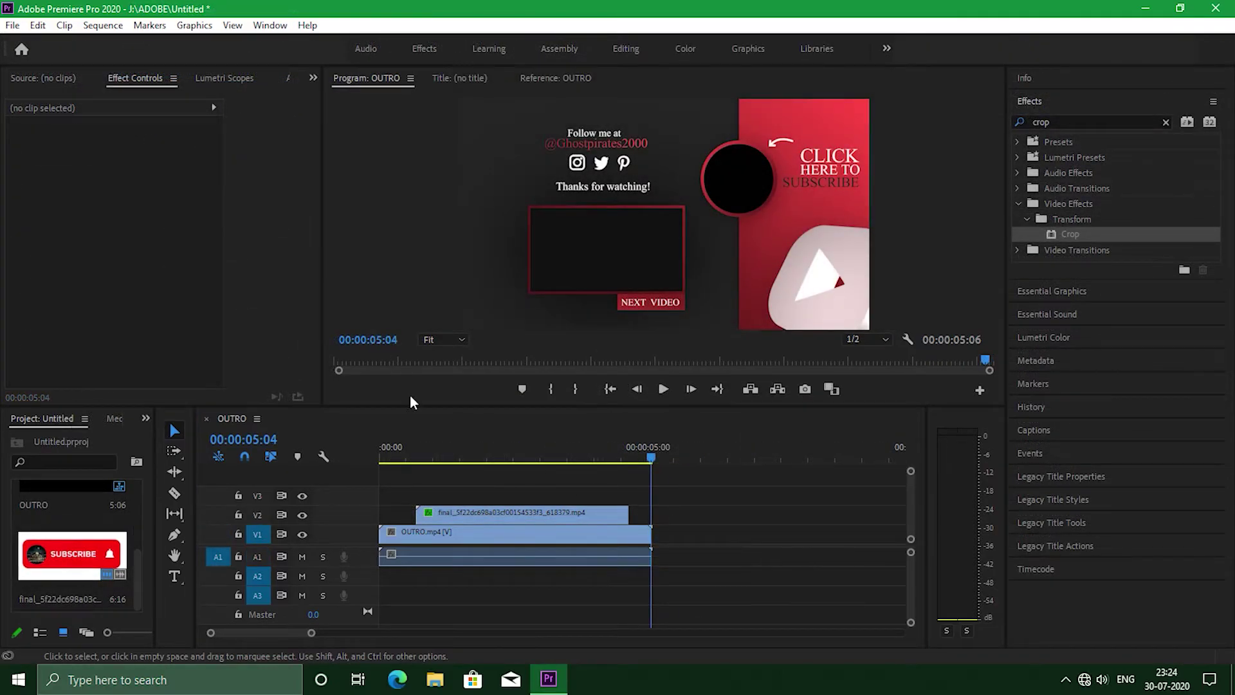
- Import the Wipe sound from the Desktop and place it on audio track A2 beneath the subscribe clip
left_click(13, 25)
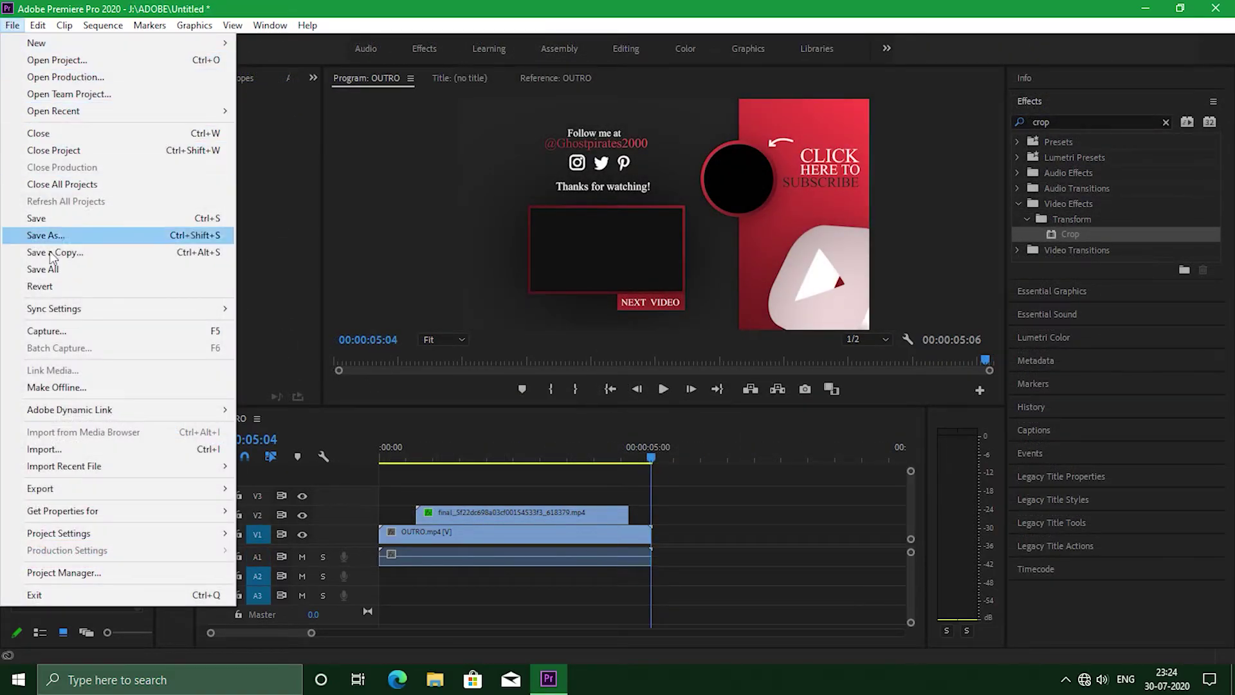
left_click(84, 447)
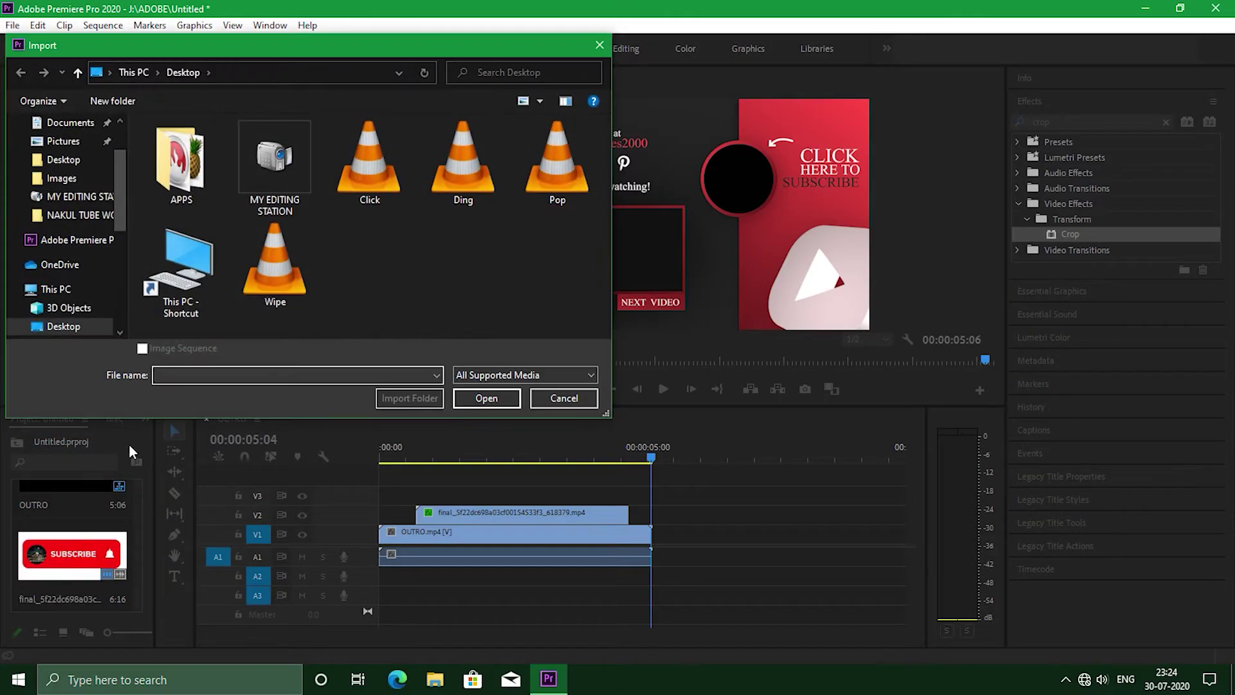
left_click(278, 264)
left_click(487, 398)
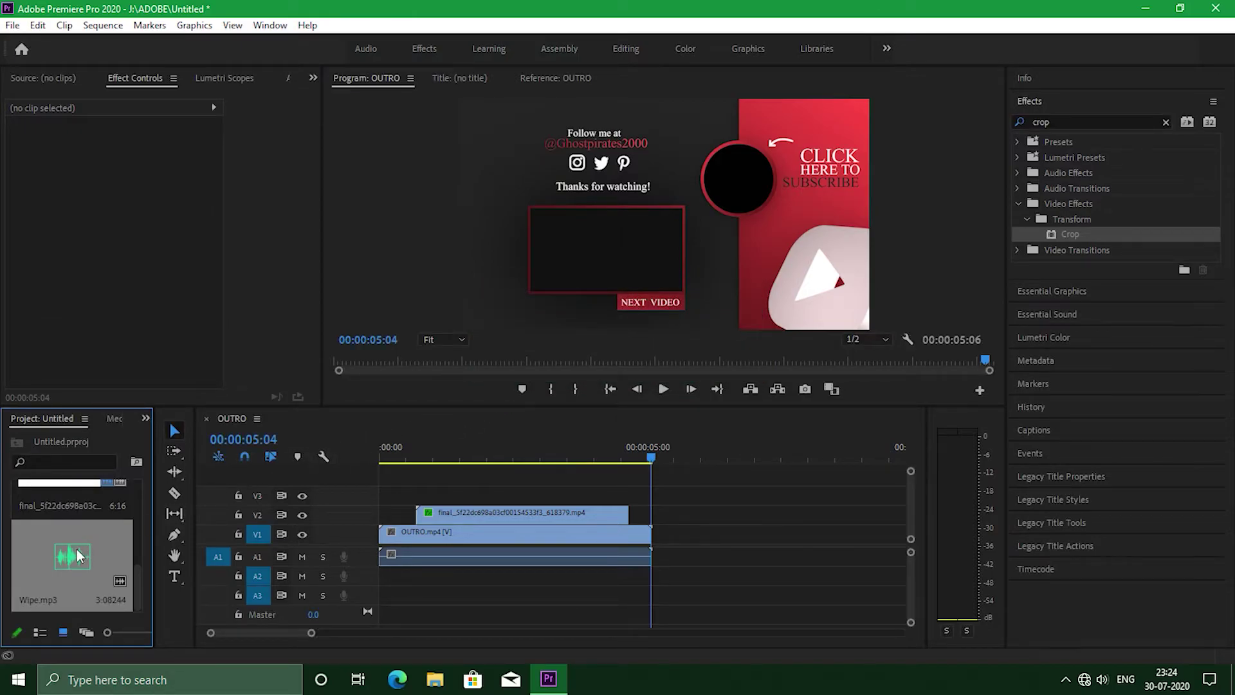
left_click_drag(191, 570, 437, 584)
- Split the Wipe.mp3 clip after its first sound burst and delete the remainder
left_click(445, 458)
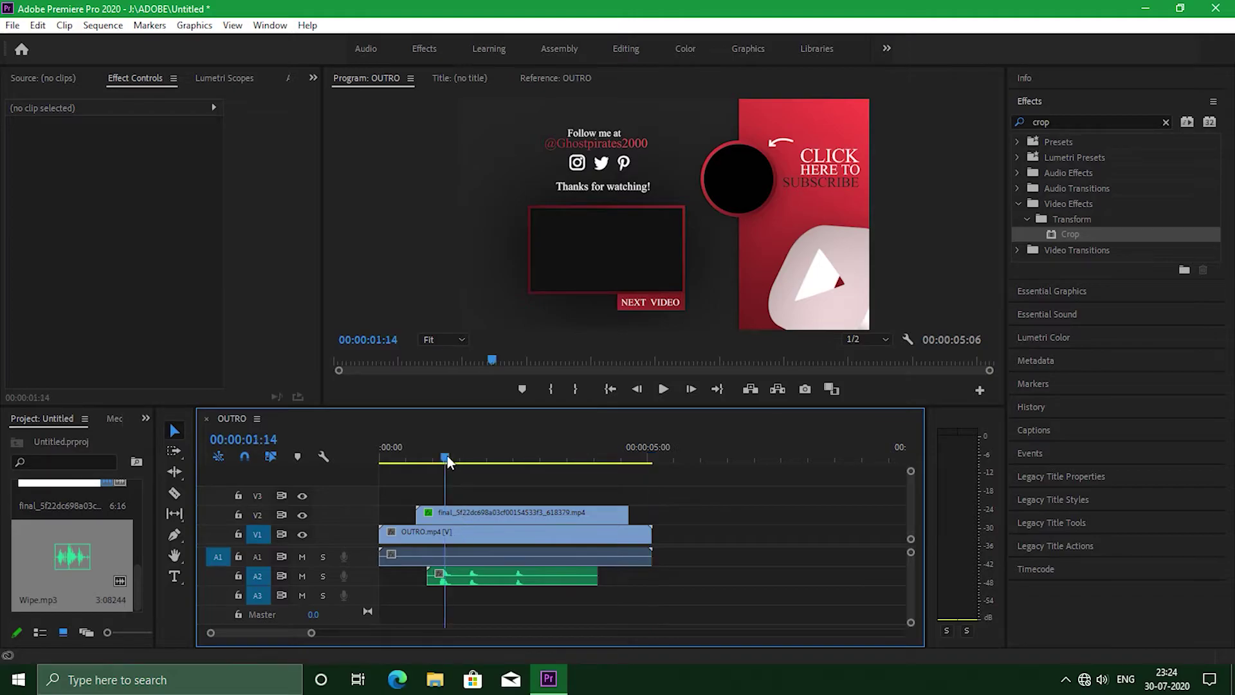
left_click_drag(446, 457, 444, 457)
left_click_drag(313, 635, 259, 634)
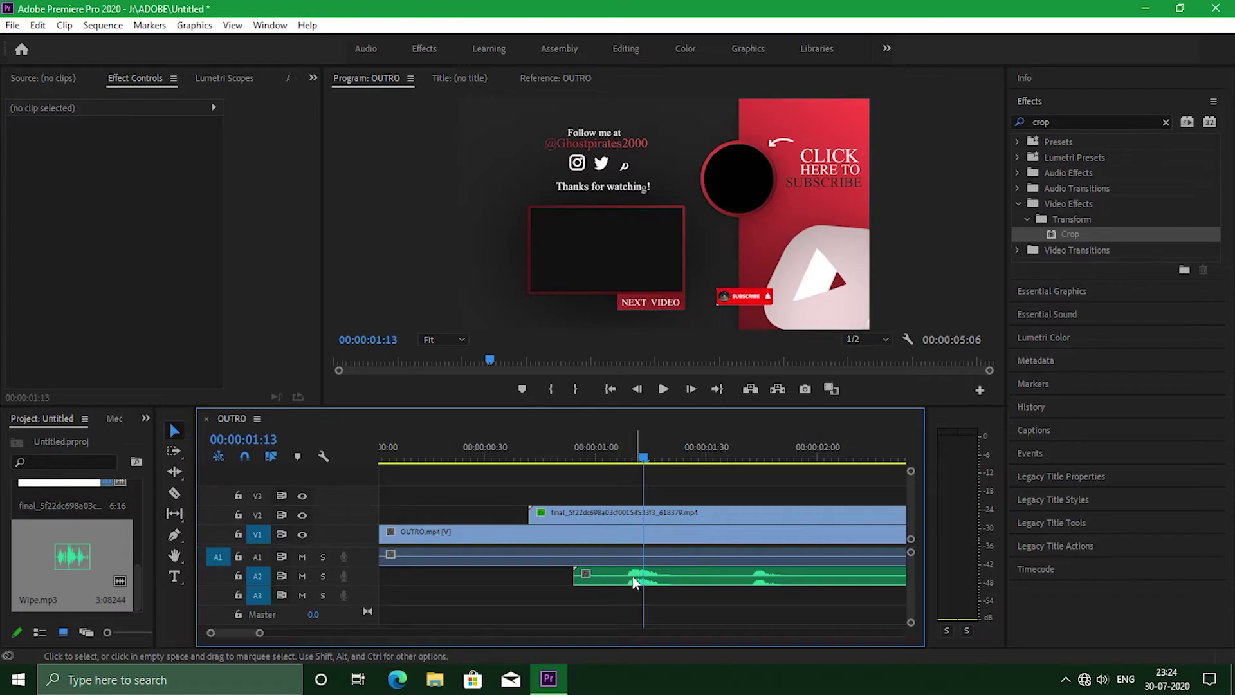
left_click(173, 493)
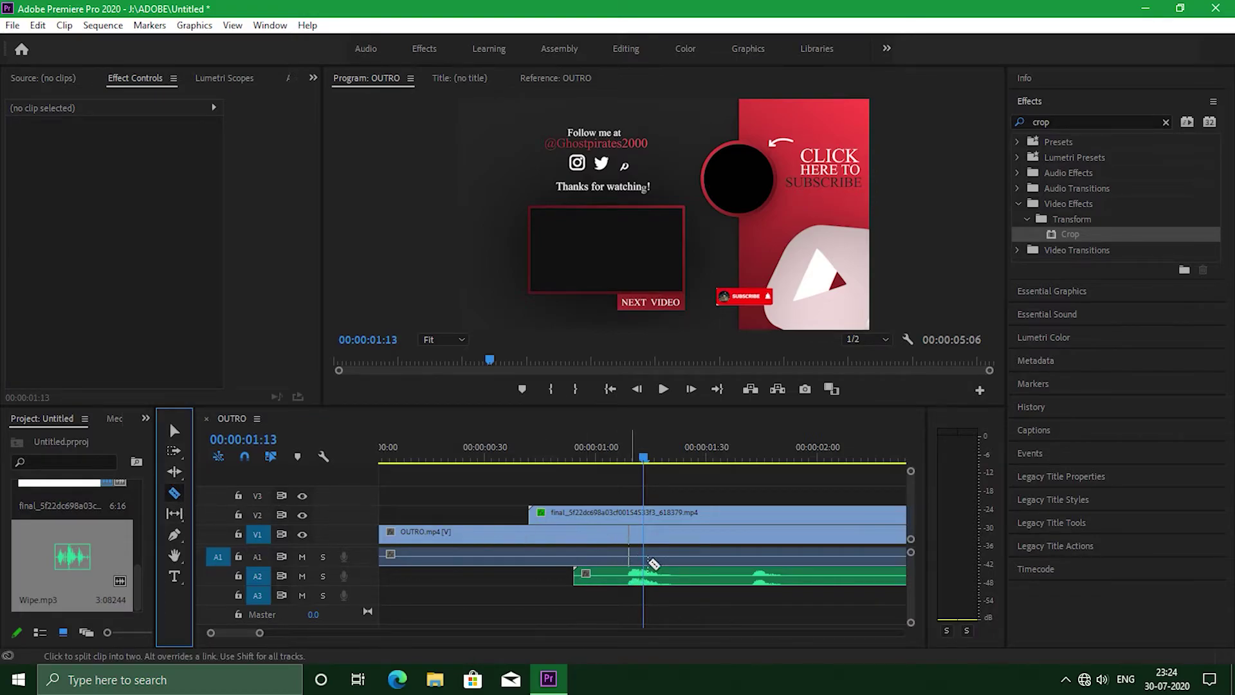
left_click(721, 575)
left_click(175, 429)
left_click(812, 582)
key("Delete")
- Move the trimmed Wipe.mp3 clip earlier so its burst matches the subscribe button's entrance at 00:00:00:43
left_click_drag(561, 461, 534, 462)
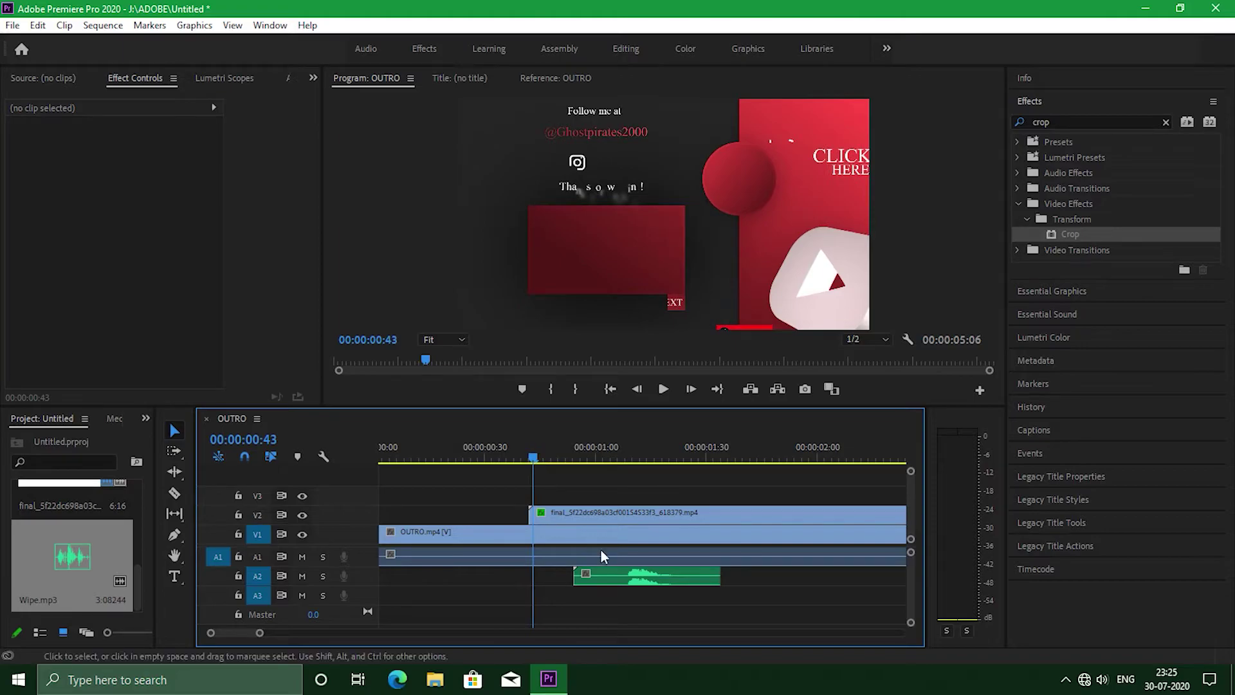
left_click_drag(670, 578, 588, 571)
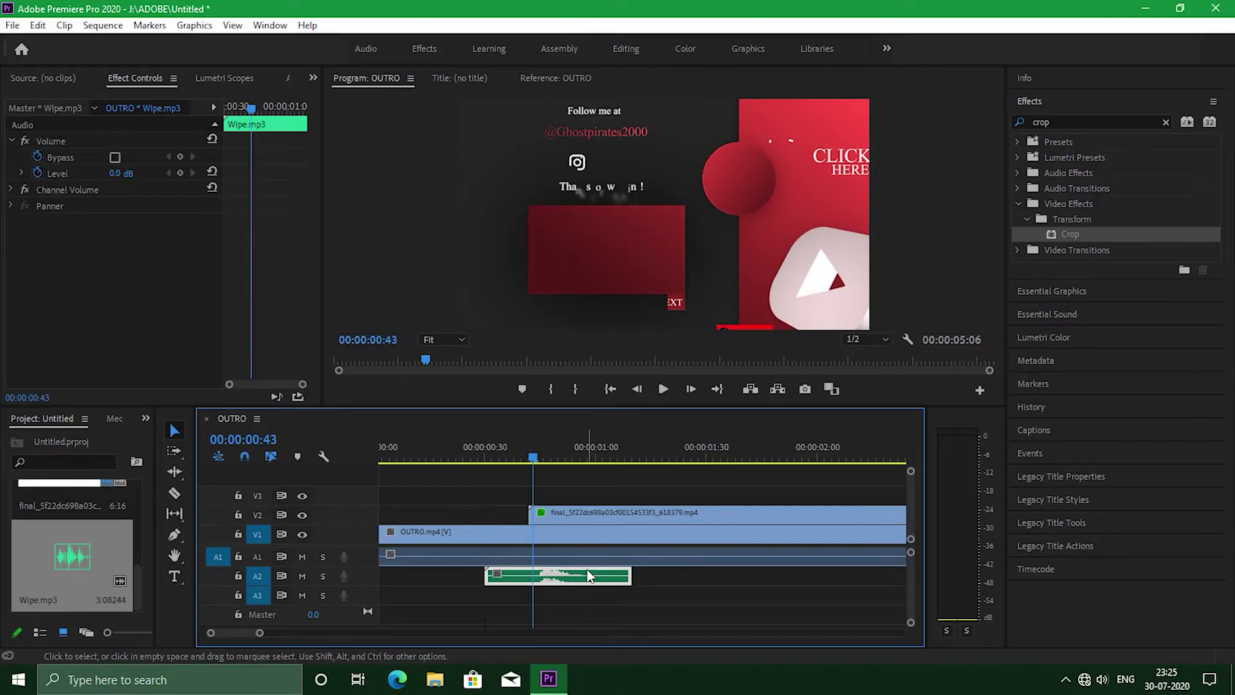
left_click_drag(261, 632, 305, 632)
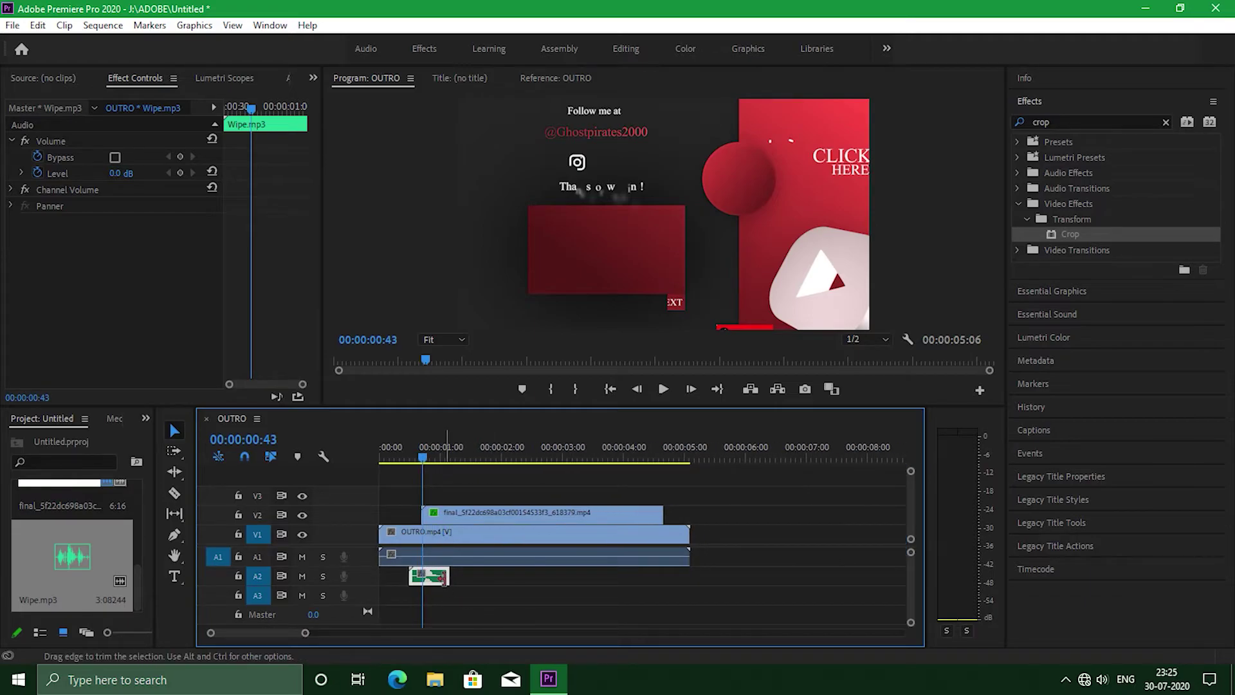
- Paste a copy of the trimmed Wipe.mp3 clip on A2 and align it with the subscribe button's exit around 00:00:03:47
left_click(473, 459)
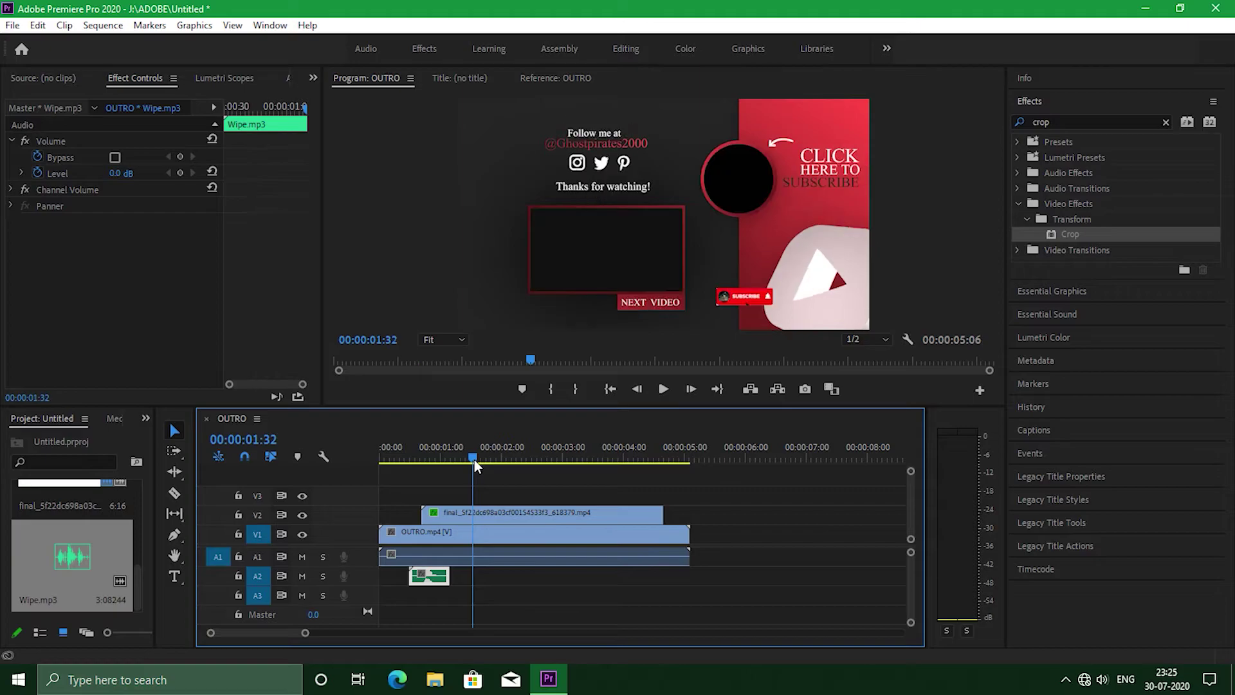
key("ctrl+v")
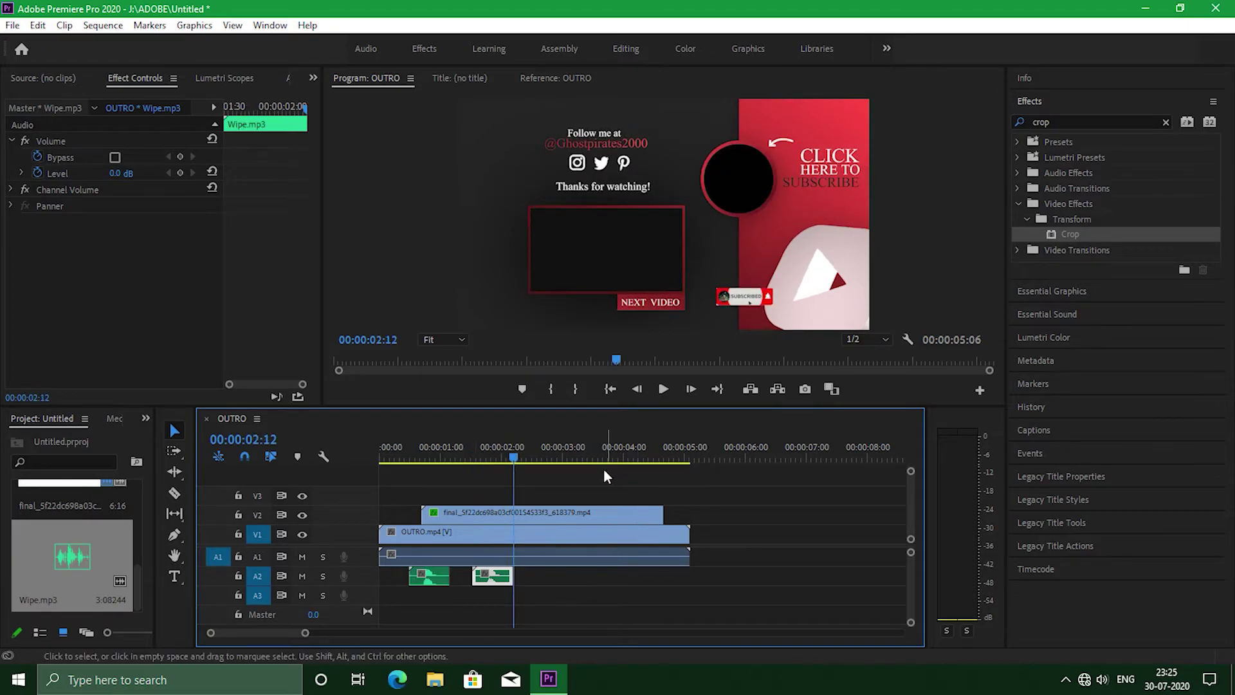
left_click_drag(516, 457, 611, 465)
left_click_drag(501, 577, 628, 576)
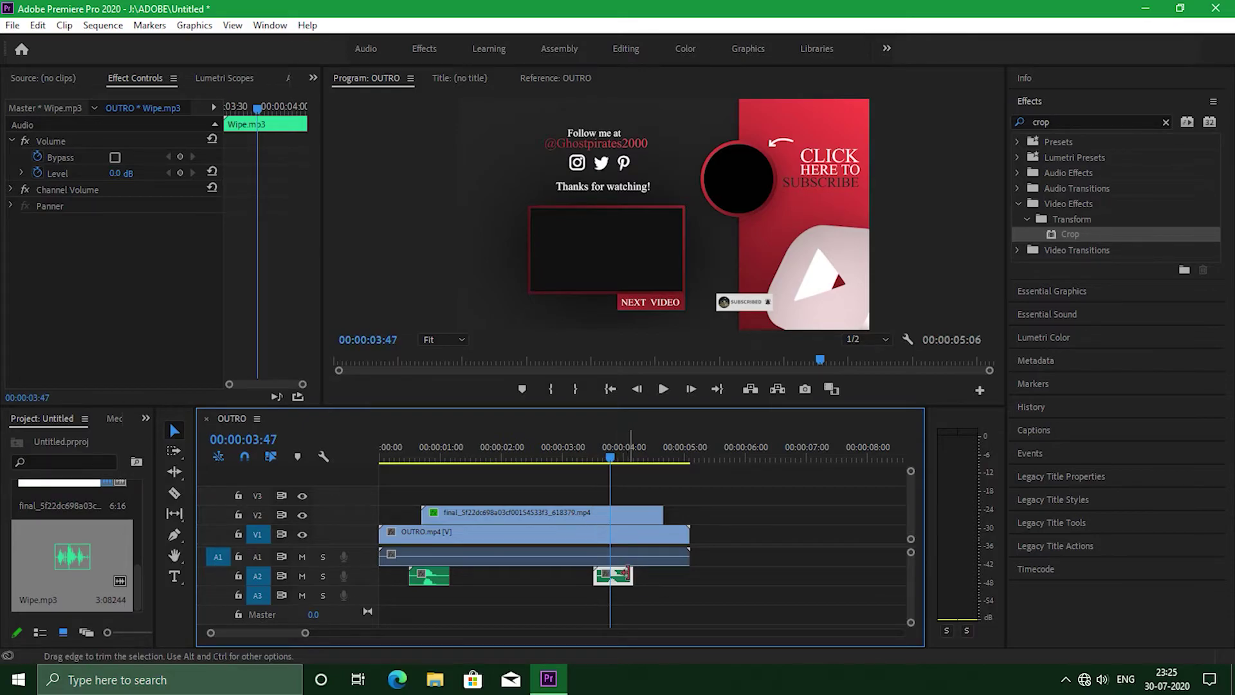
left_click_drag(304, 636, 277, 637)
left_click_drag(662, 582, 672, 582)
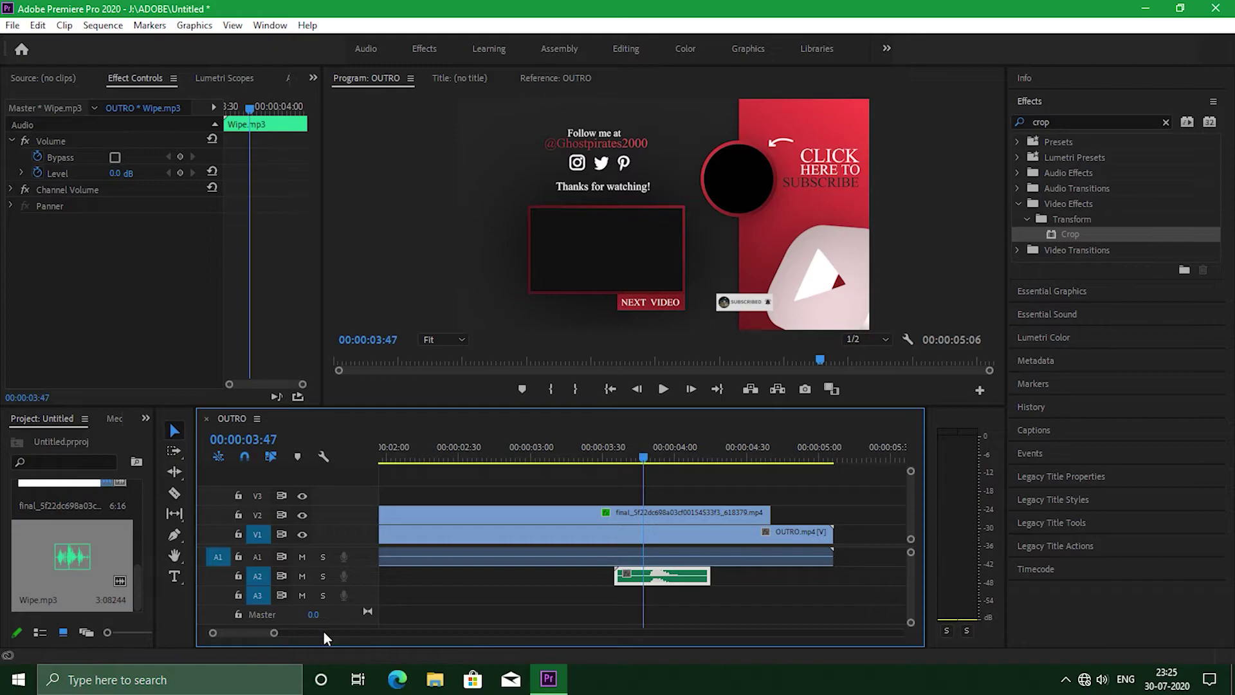
- Play the whole sequence from the start to check the timing of both wipe sounds
left_click_drag(275, 635, 352, 634)
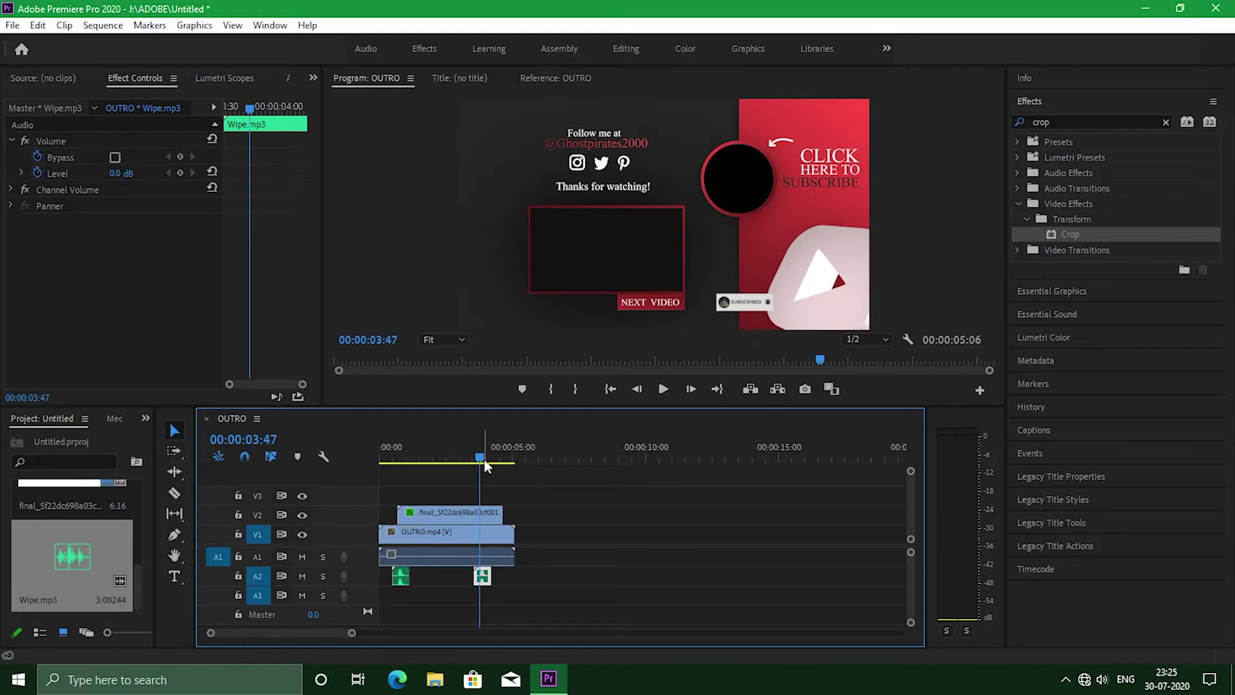
left_click_drag(480, 454, 365, 461)
key("space")
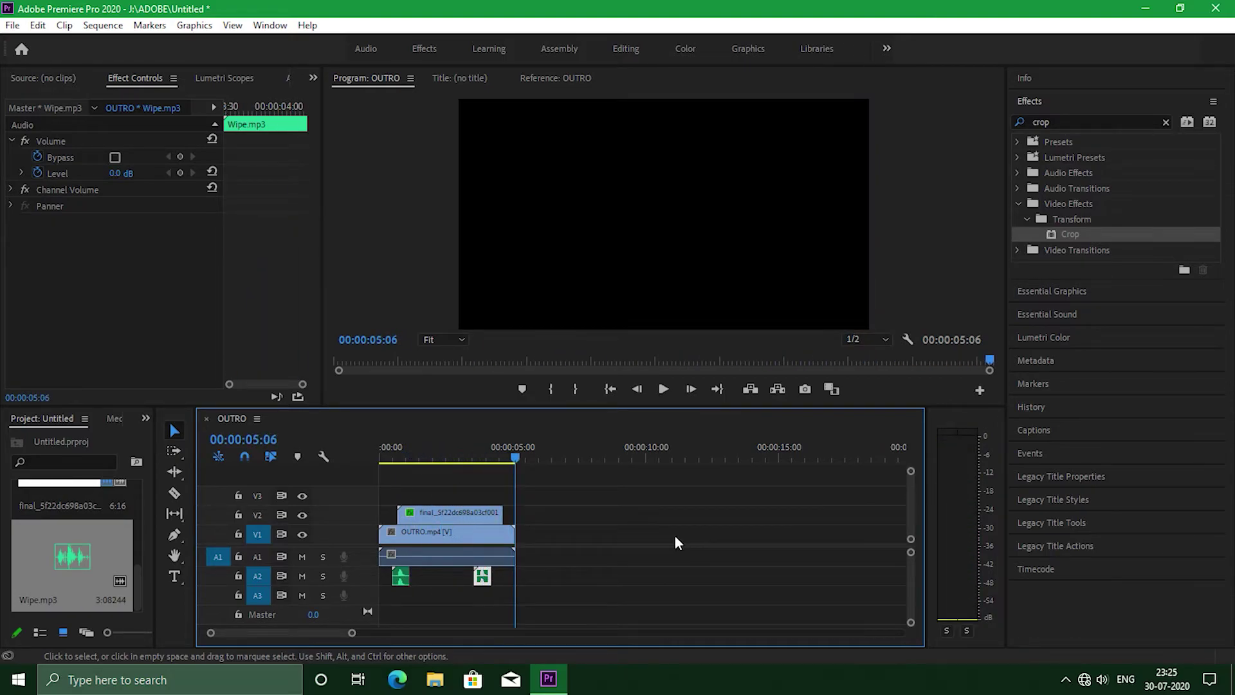
- Import the Click sound from the Desktop and place it on audio track A3 beneath the first wipe sound
left_click(12, 25)
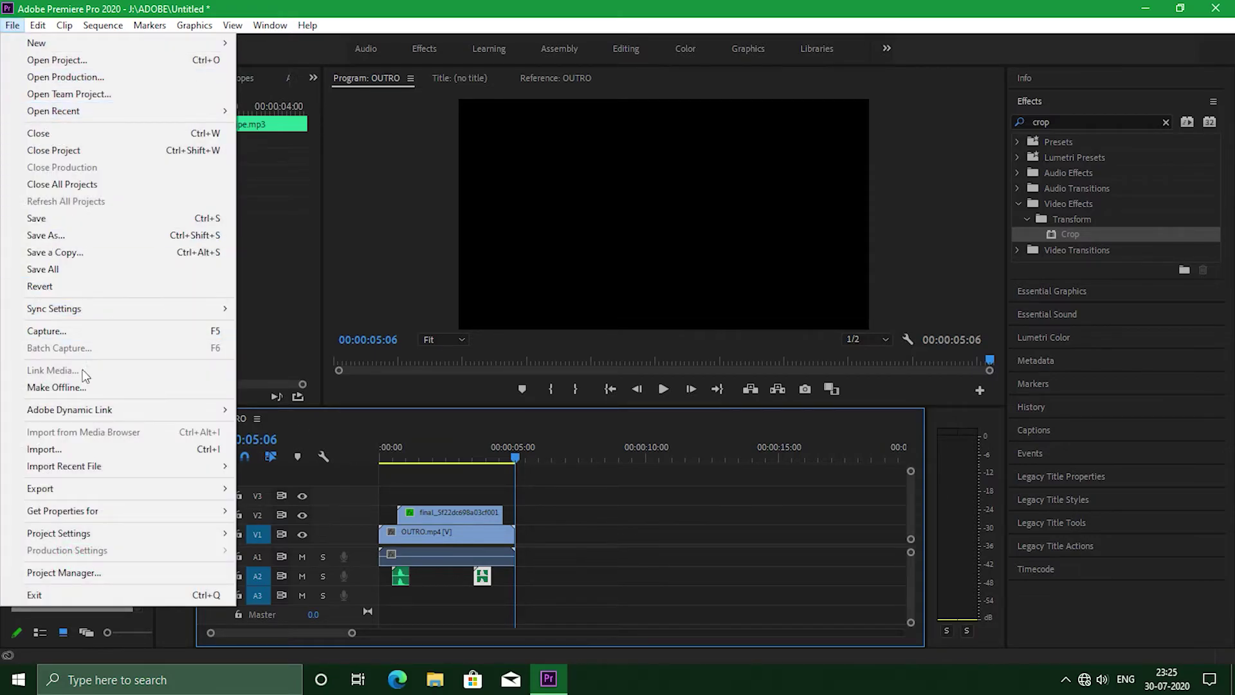
left_click(77, 448)
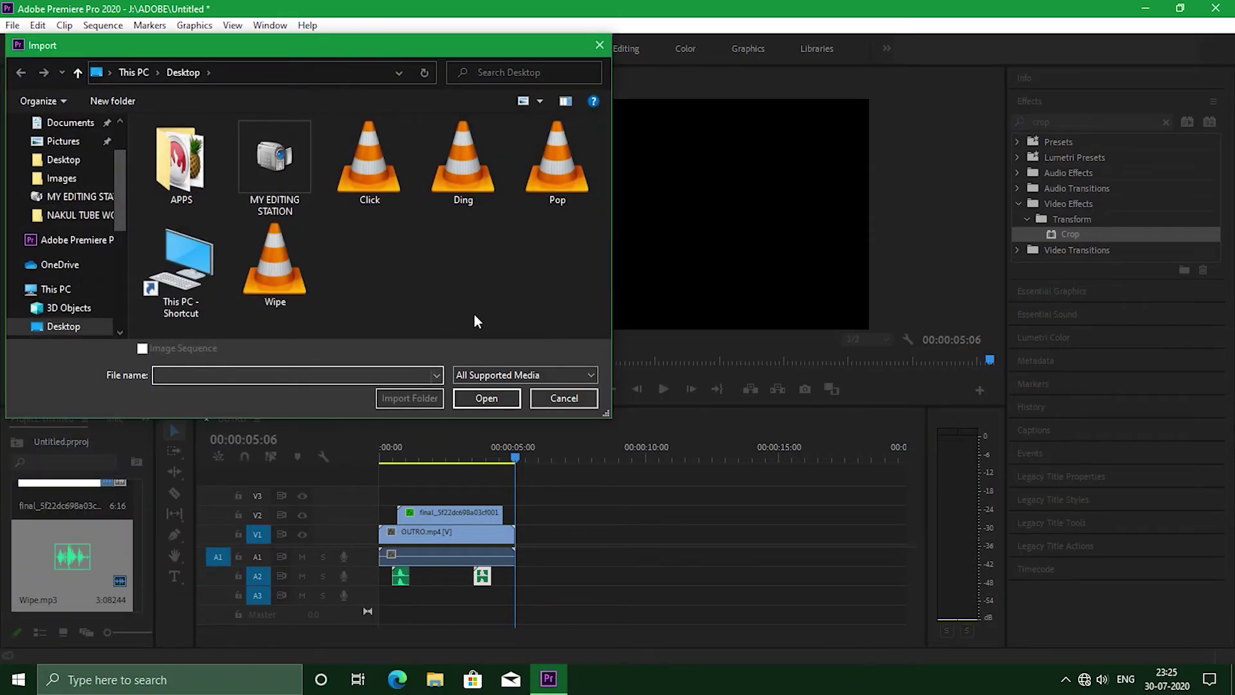
left_click(383, 166)
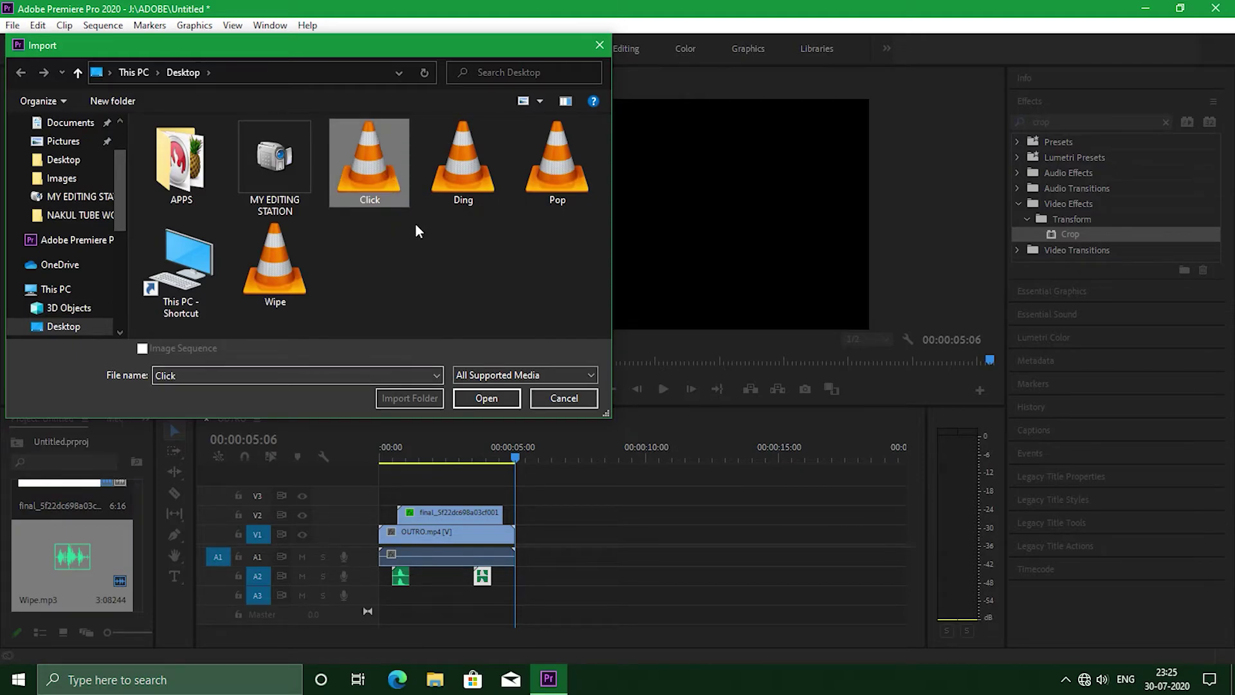
left_click(493, 397)
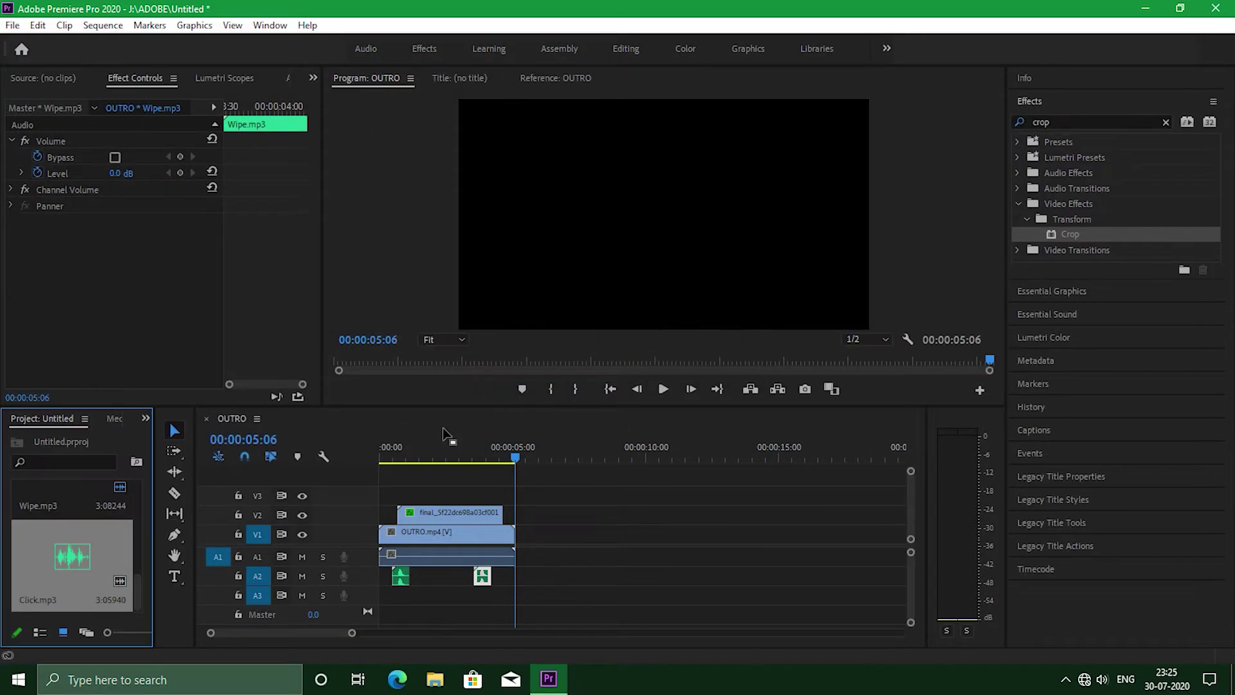
left_click_drag(72, 565, 402, 606)
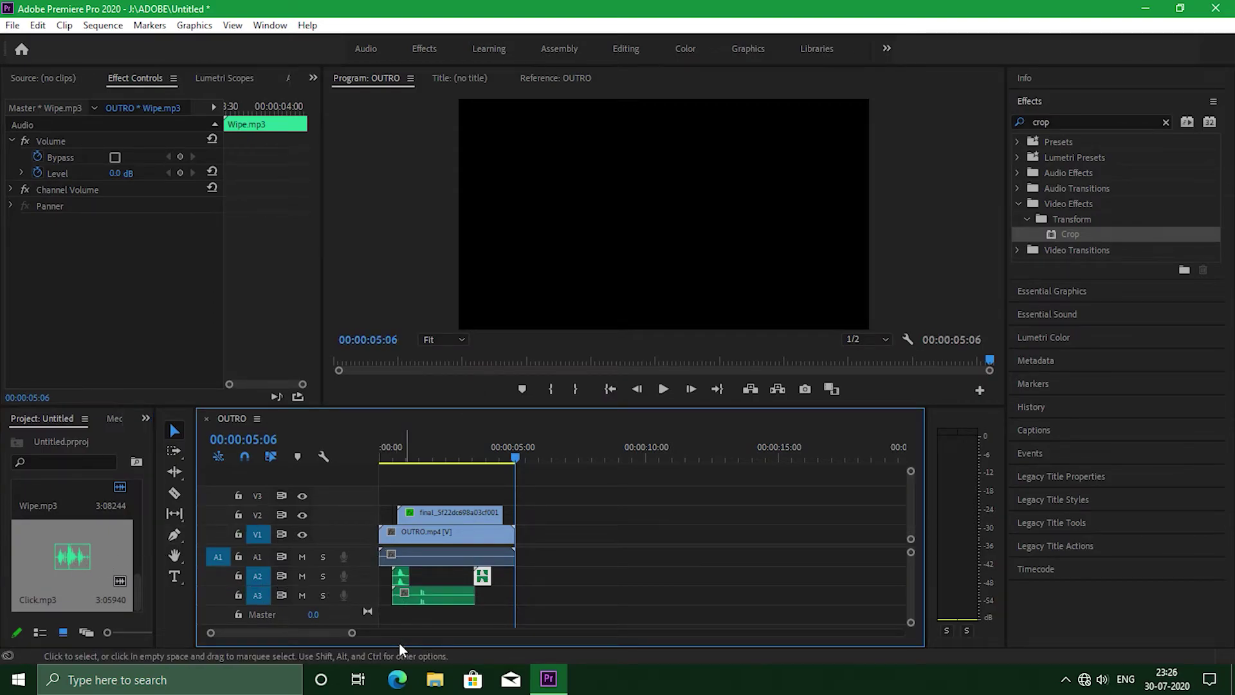
- Split the Click.mp3 clip on A3 before and after its first click sound and delete the two outer pieces
left_click(410, 458)
left_click_drag(355, 635, 269, 634)
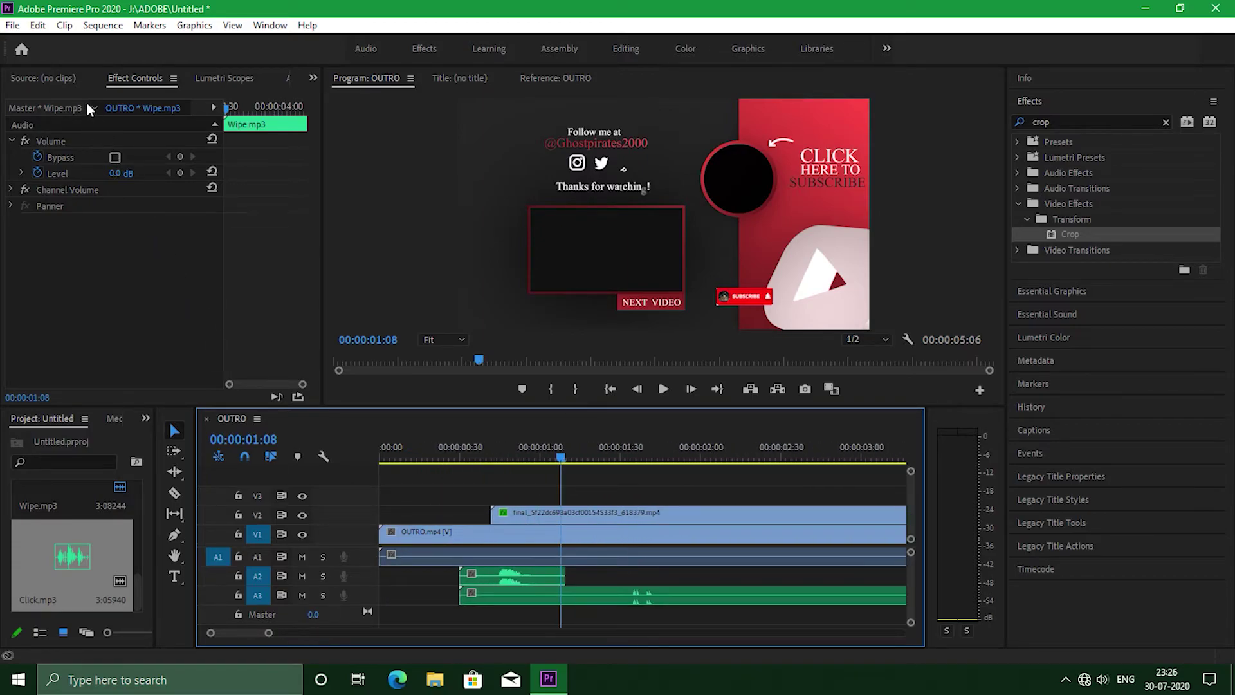
left_click(175, 492)
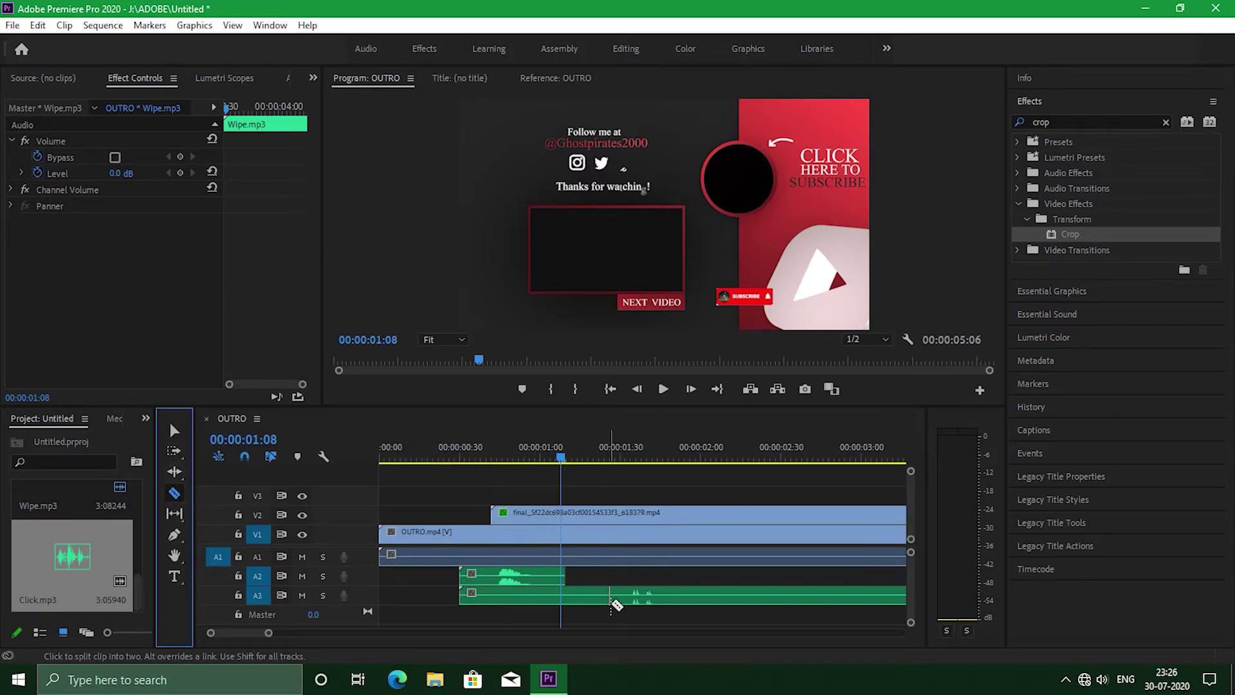
left_click(622, 597)
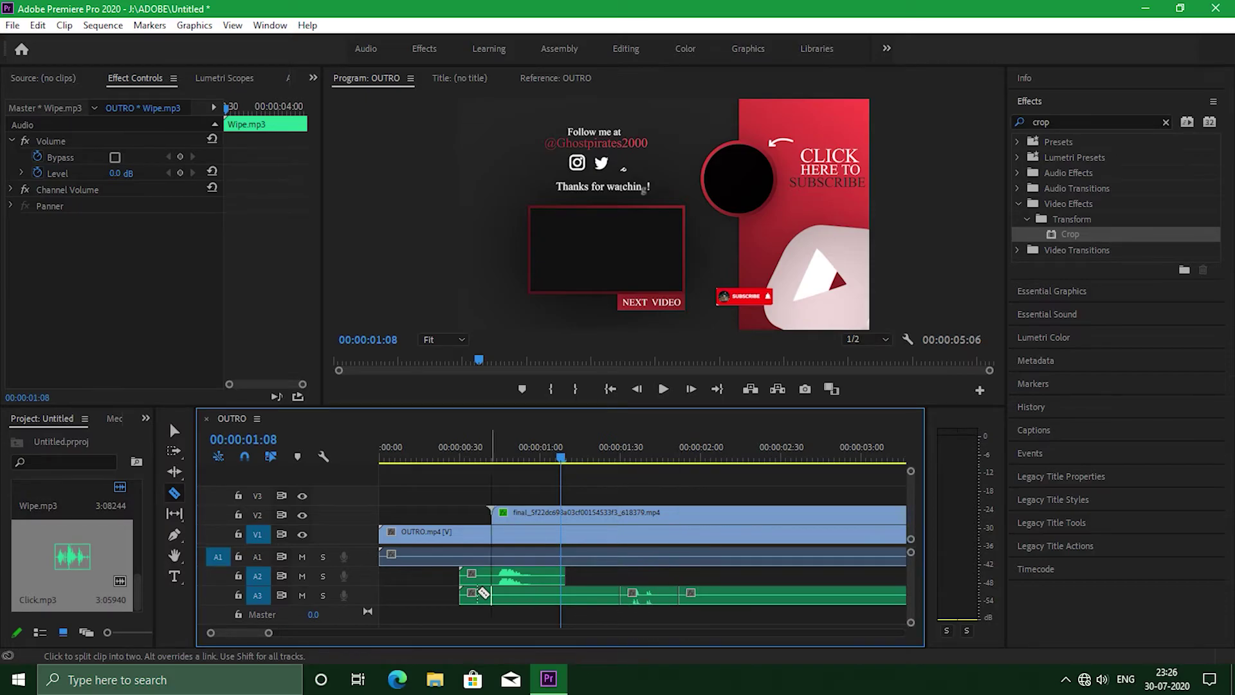
left_click(175, 430)
left_click(539, 593)
key("Delete")
left_click(756, 600)
key("Delete")
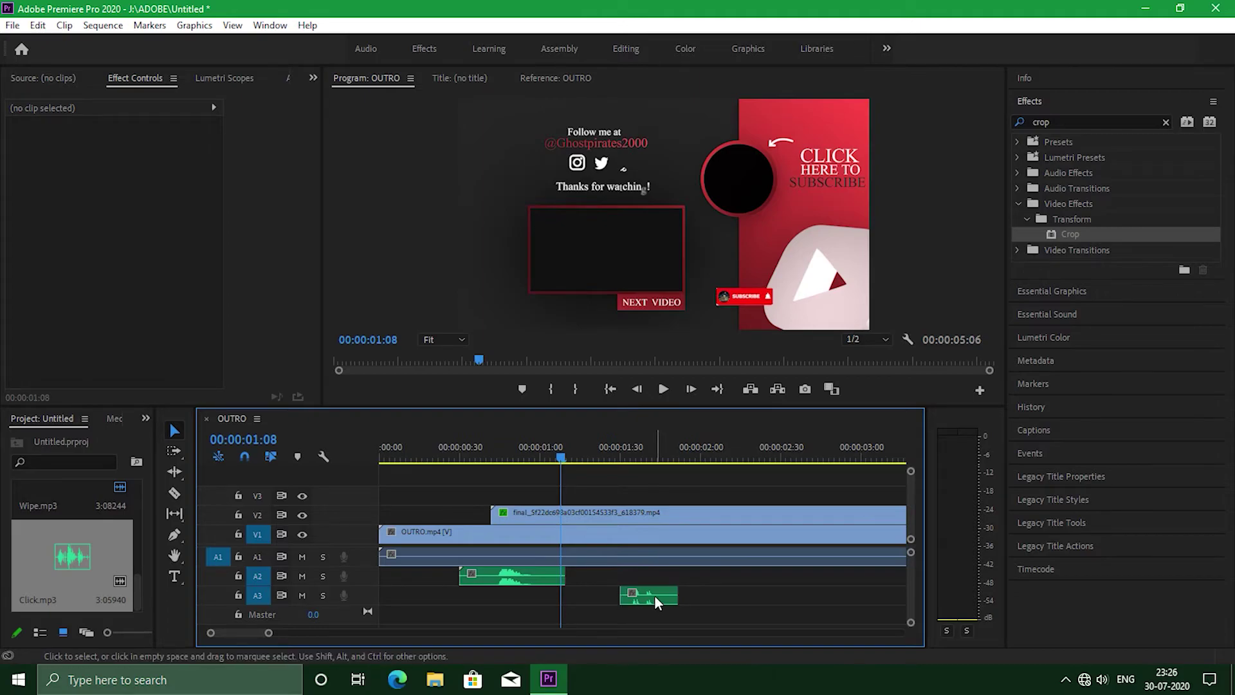
- Move the trimmed Click.mp3 clip on A3 so its click lines up with the subscribe button press around 00:00:01:52
left_click_drag(655, 595, 641, 597)
left_click_drag(261, 632, 279, 633)
left_click_drag(511, 457, 595, 465)
left_click_drag(564, 601, 612, 602)
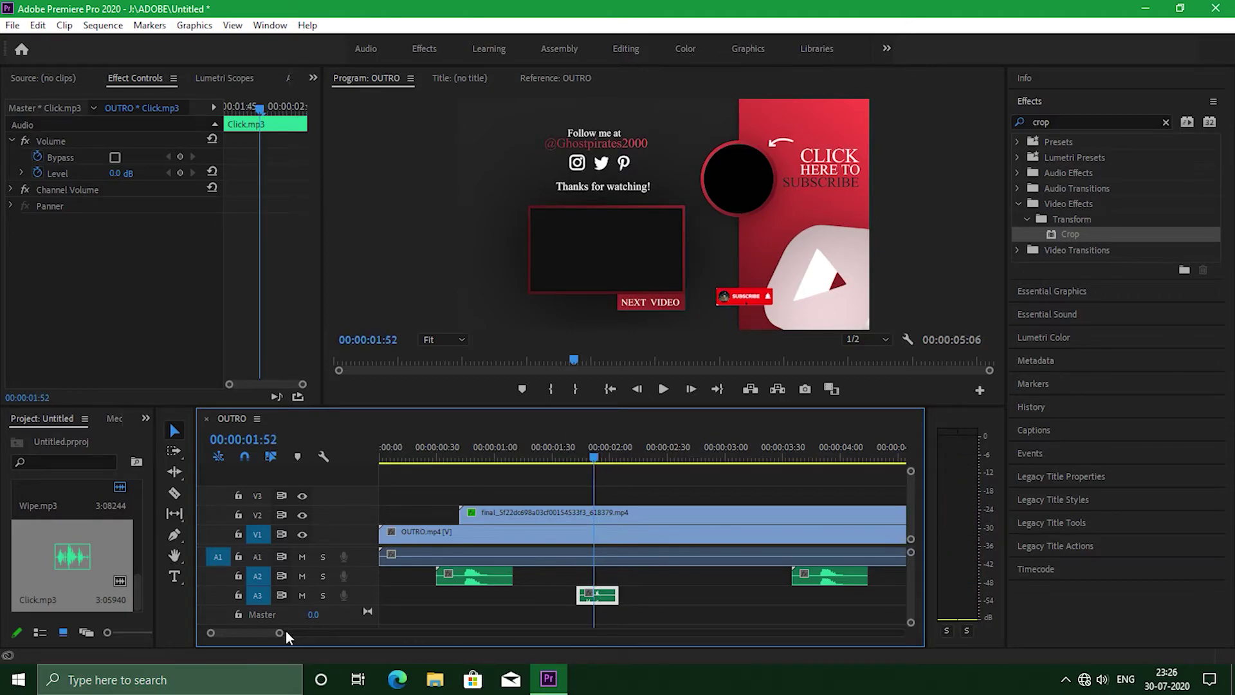
left_click_drag(279, 636, 260, 640)
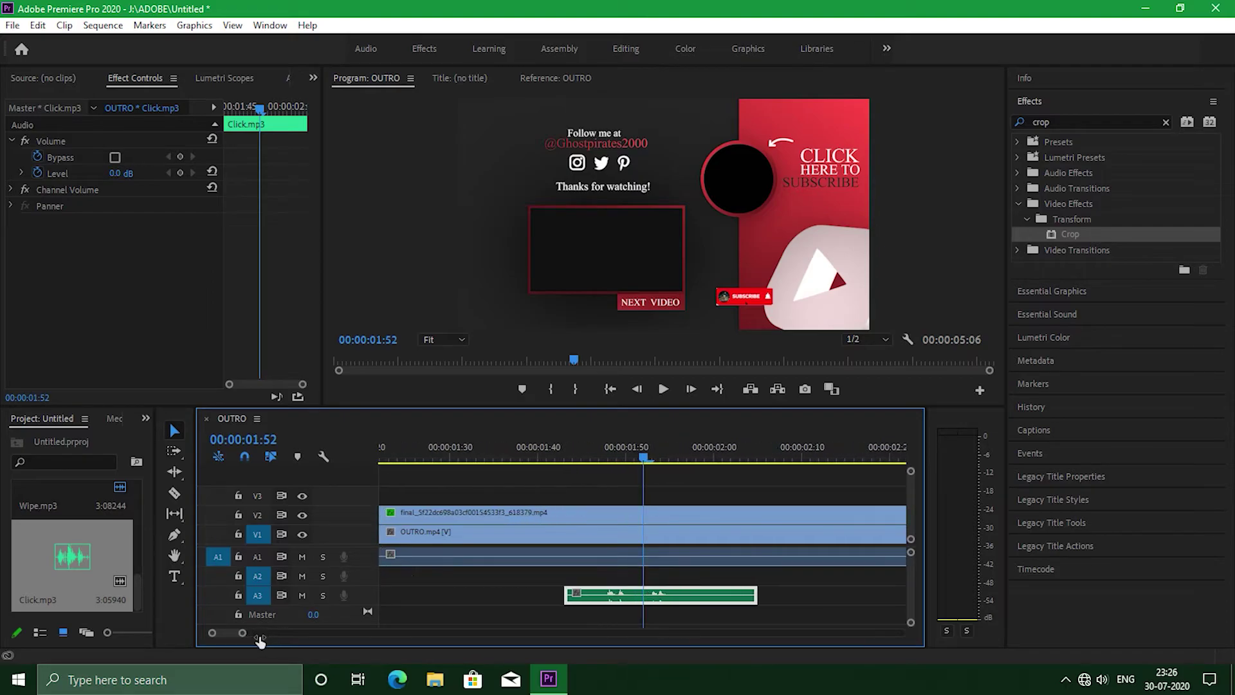
mouse_move(683, 601)
left_mouse_down()
mouse_move(727, 601)
mouse_move(705, 597)
left_mouse_up()
- Paste a copy of the trimmed Click.mp3 clip, move it to A3 and align its click with the bell press at 00:00:02:41
left_click_drag(244, 633, 291, 636)
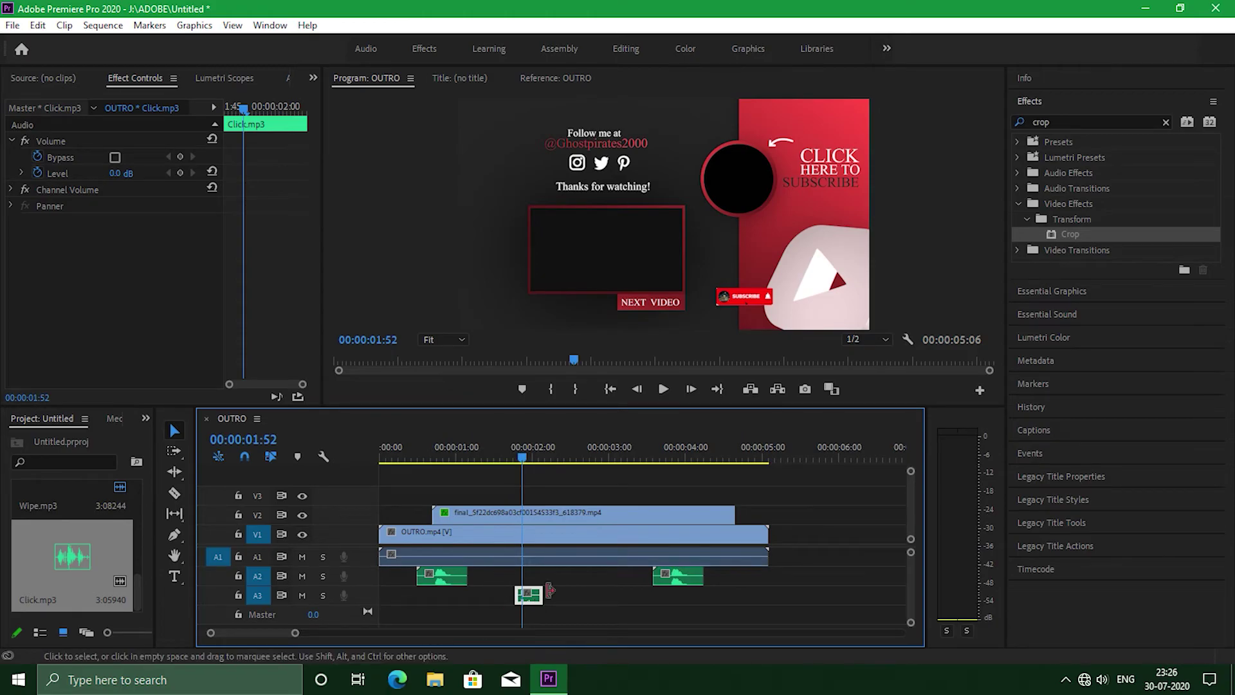
left_click(580, 458)
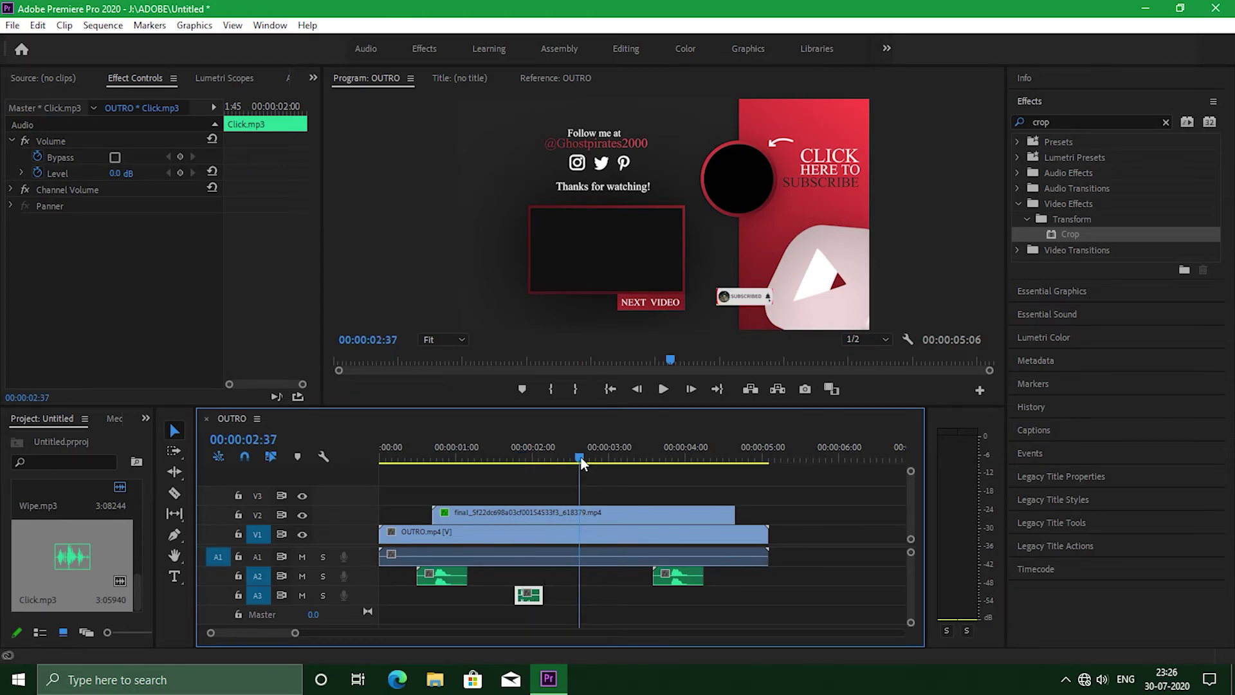
key("ctrl+v")
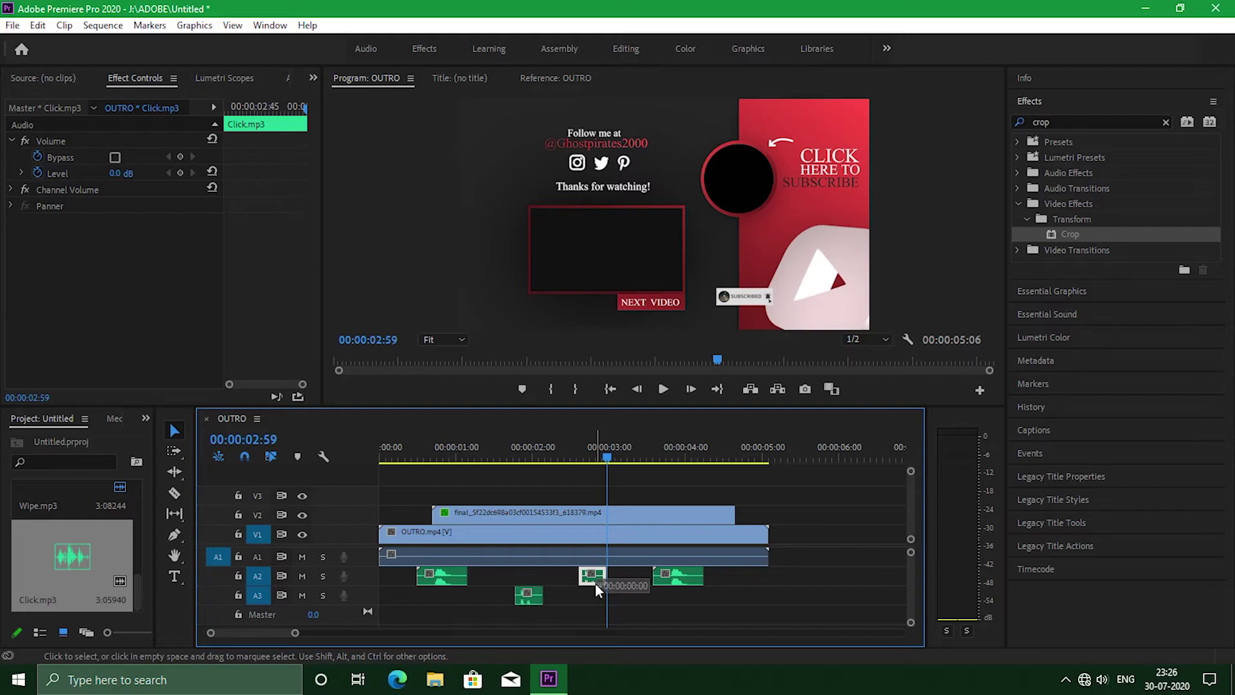
left_click_drag(596, 582, 595, 602)
left_click_drag(604, 458, 576, 461)
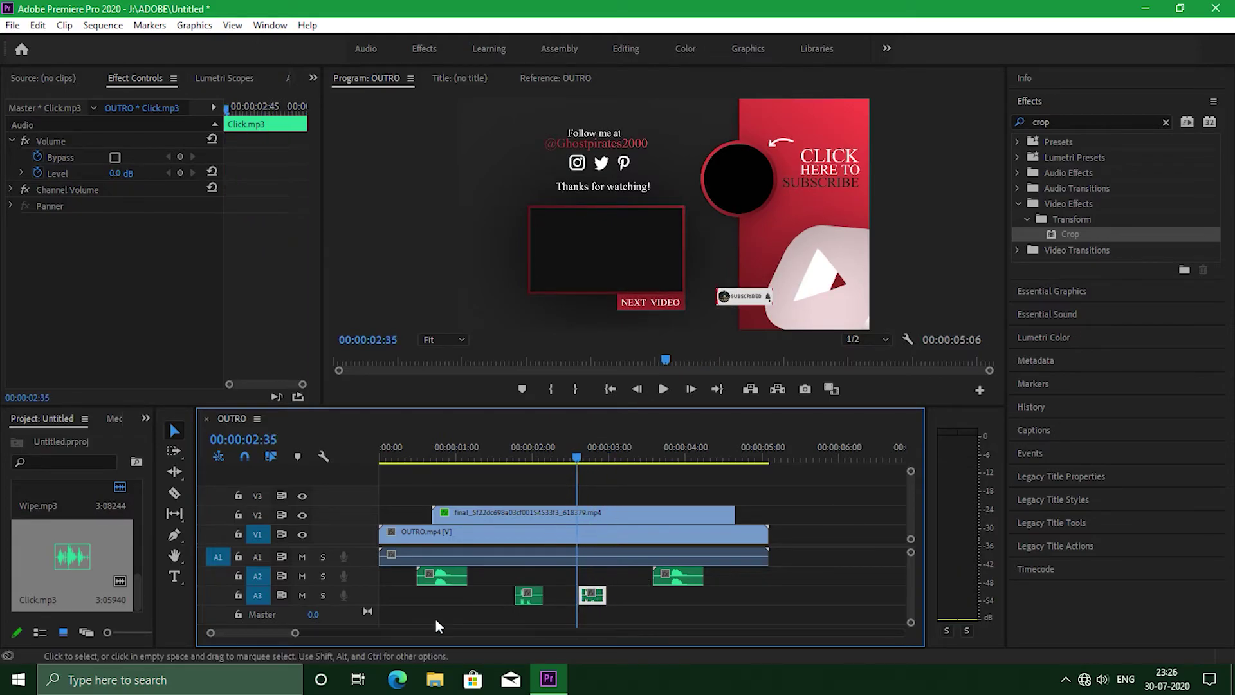
left_click_drag(295, 634, 274, 638)
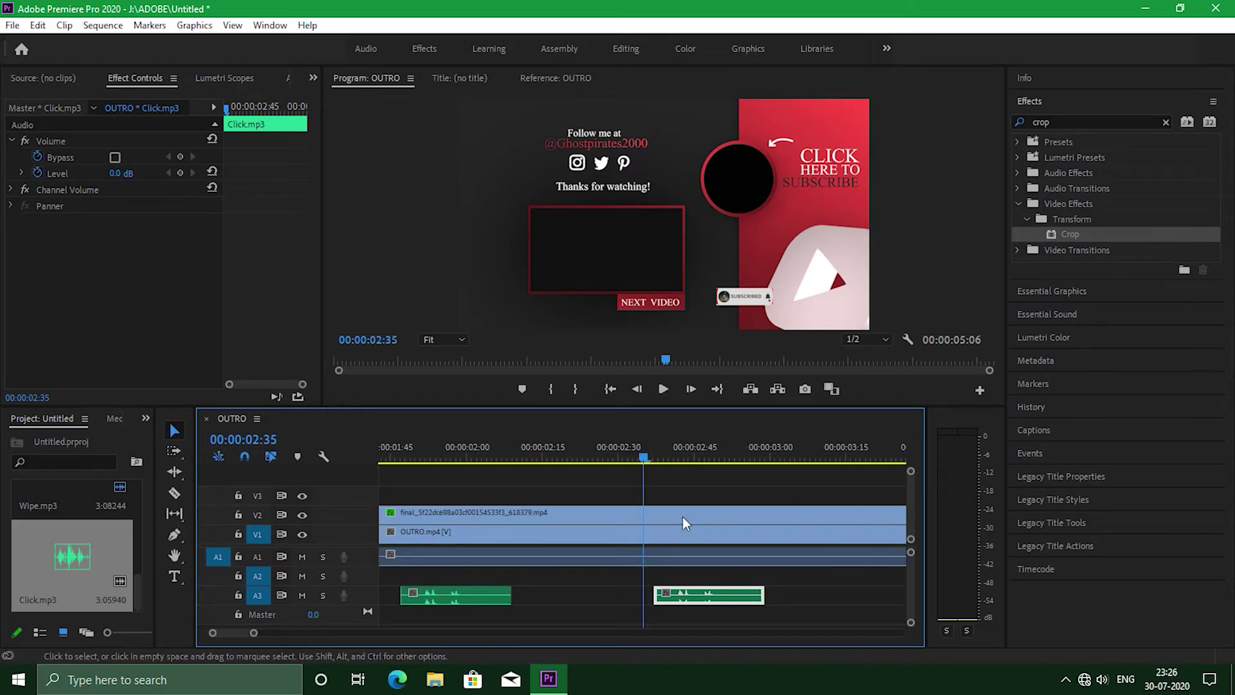
left_click_drag(641, 458, 674, 458)
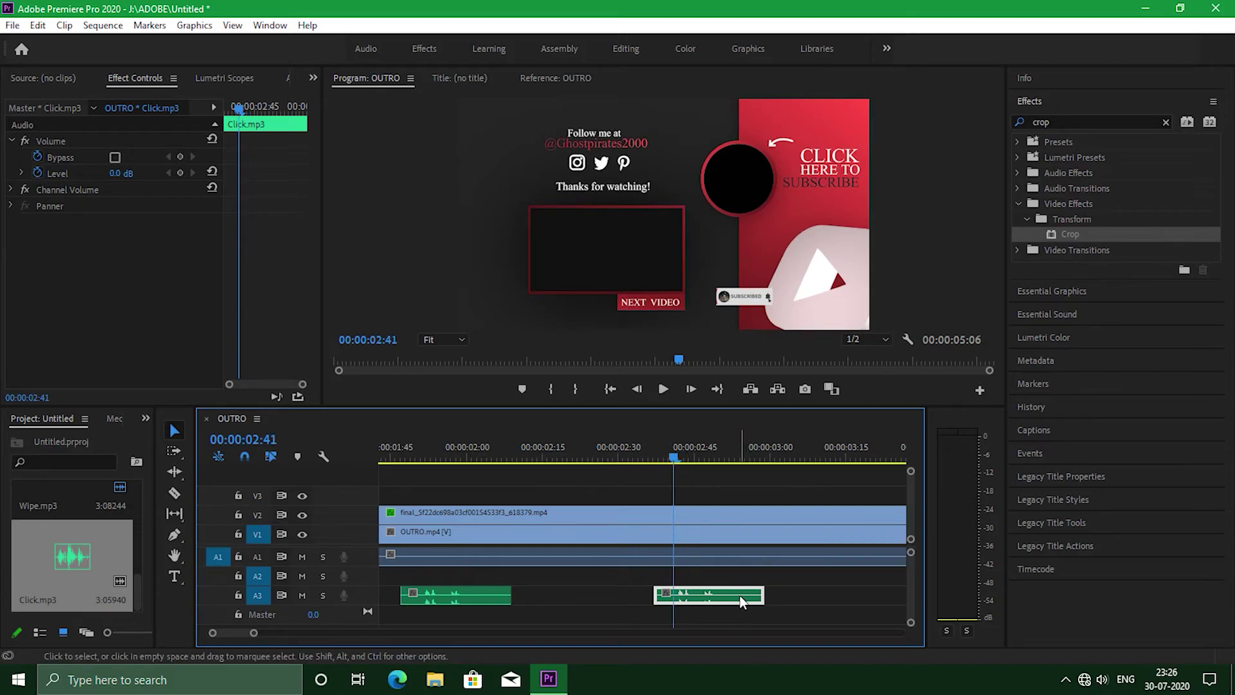
left_click_drag(733, 597, 723, 596)
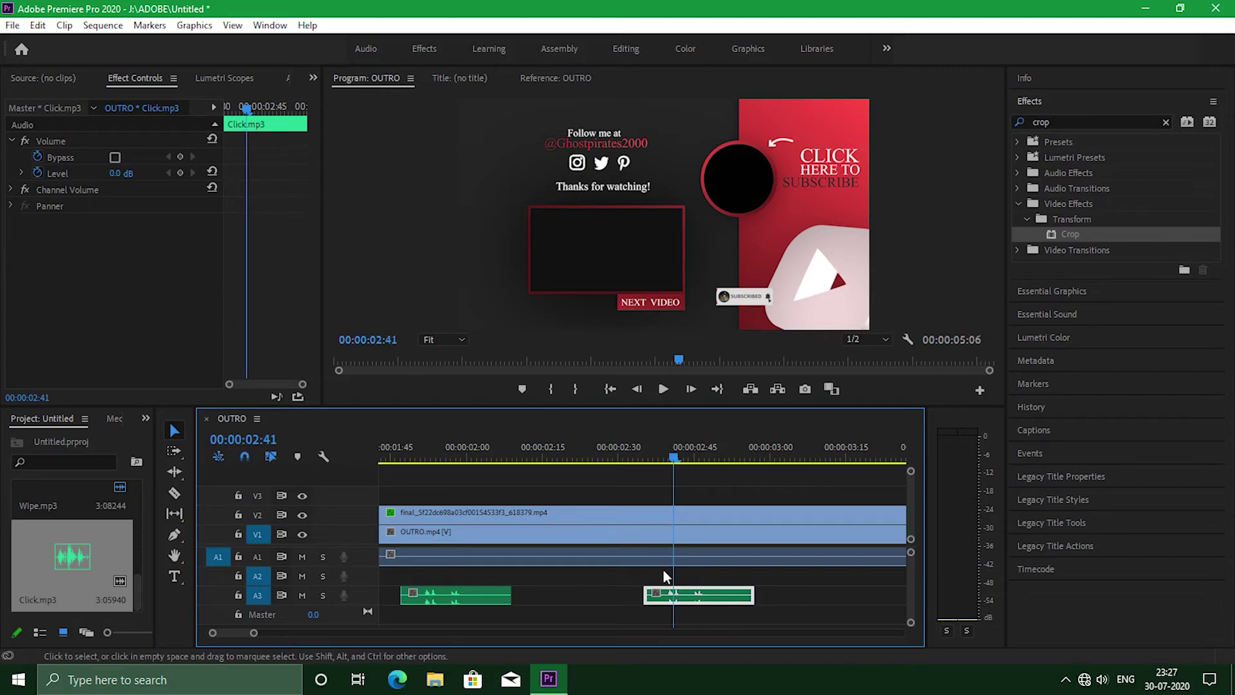
- Play the sequence from the start to check the timing of both click sounds
left_click_drag(256, 635, 321, 635)
left_click(384, 458)
key("space")
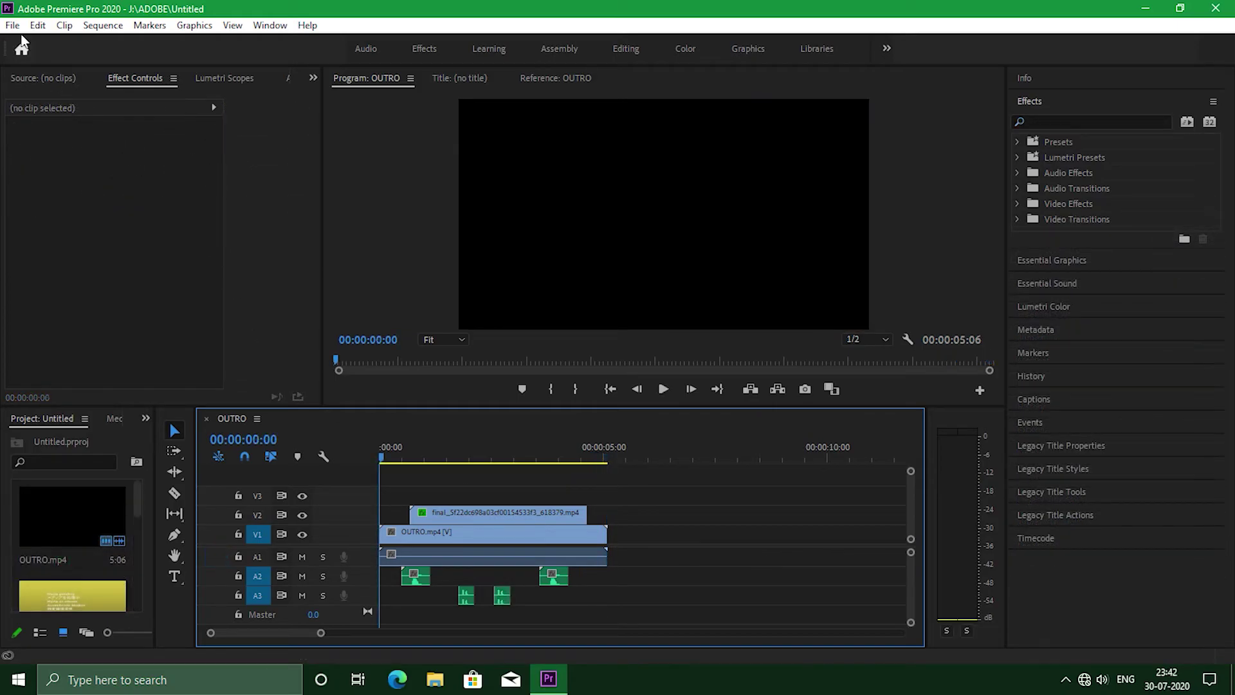
- Import the Ding sound from the Desktop and place it on A3, starting at the end of the subscribe button clip
left_click(14, 26)
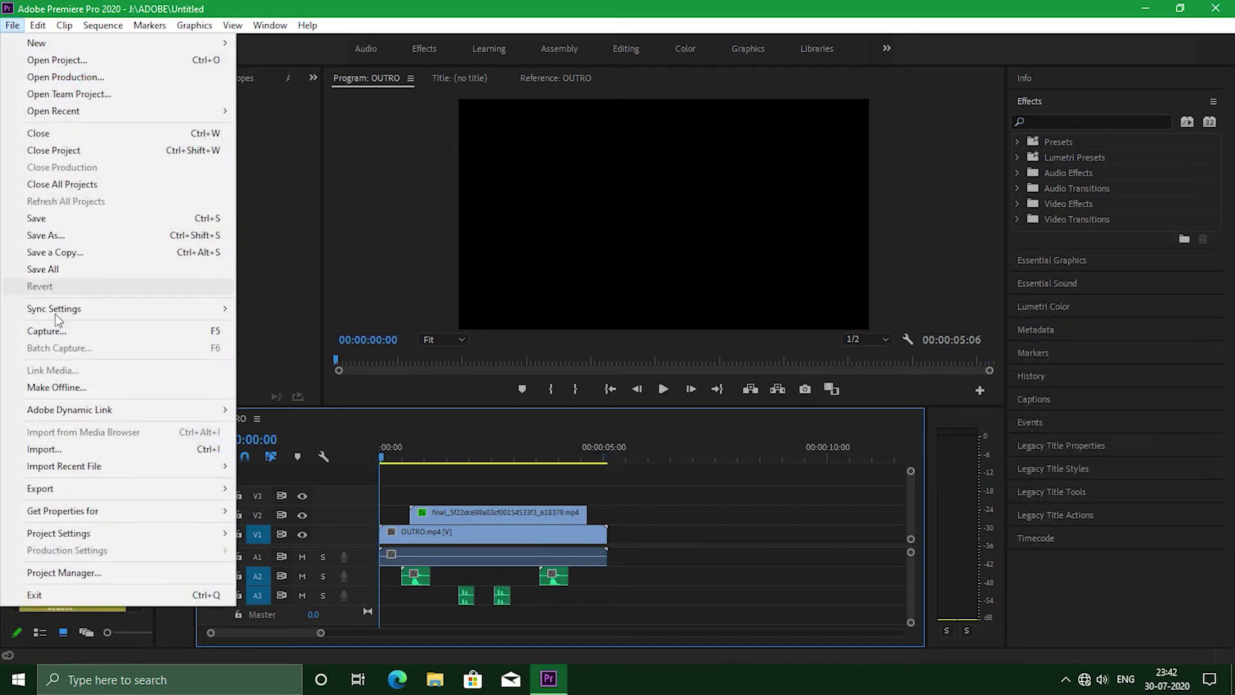
left_click(74, 445)
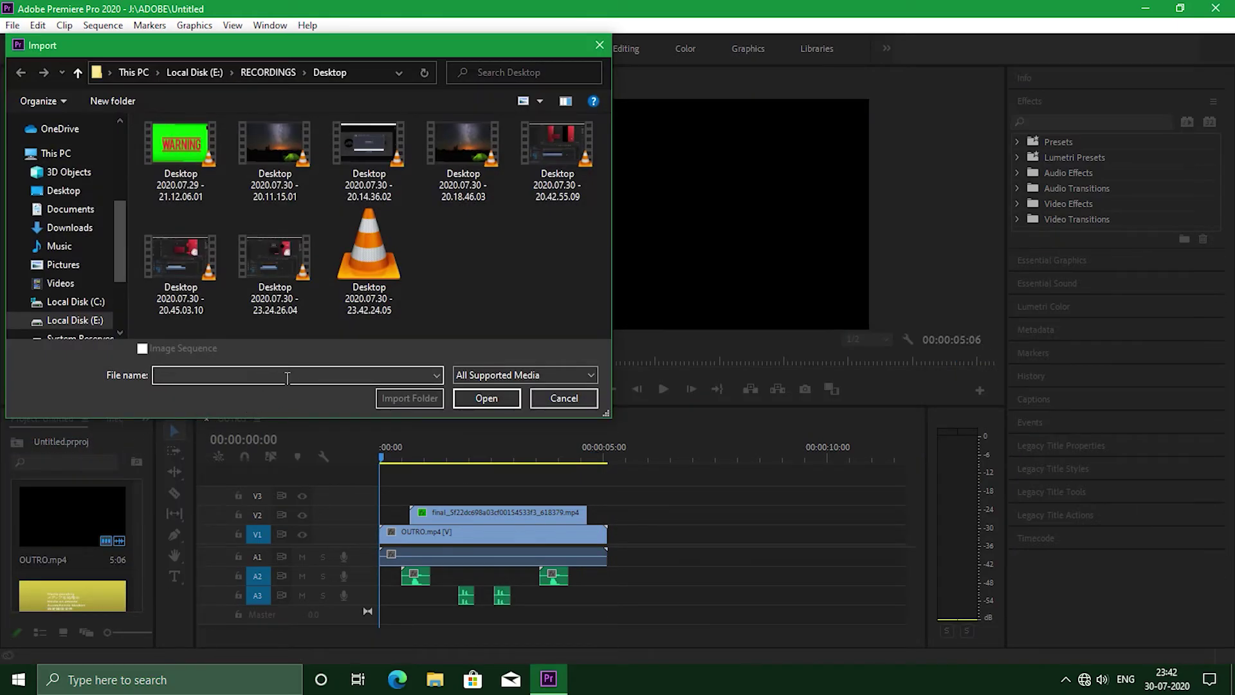
scroll(65, 192, "up", 2)
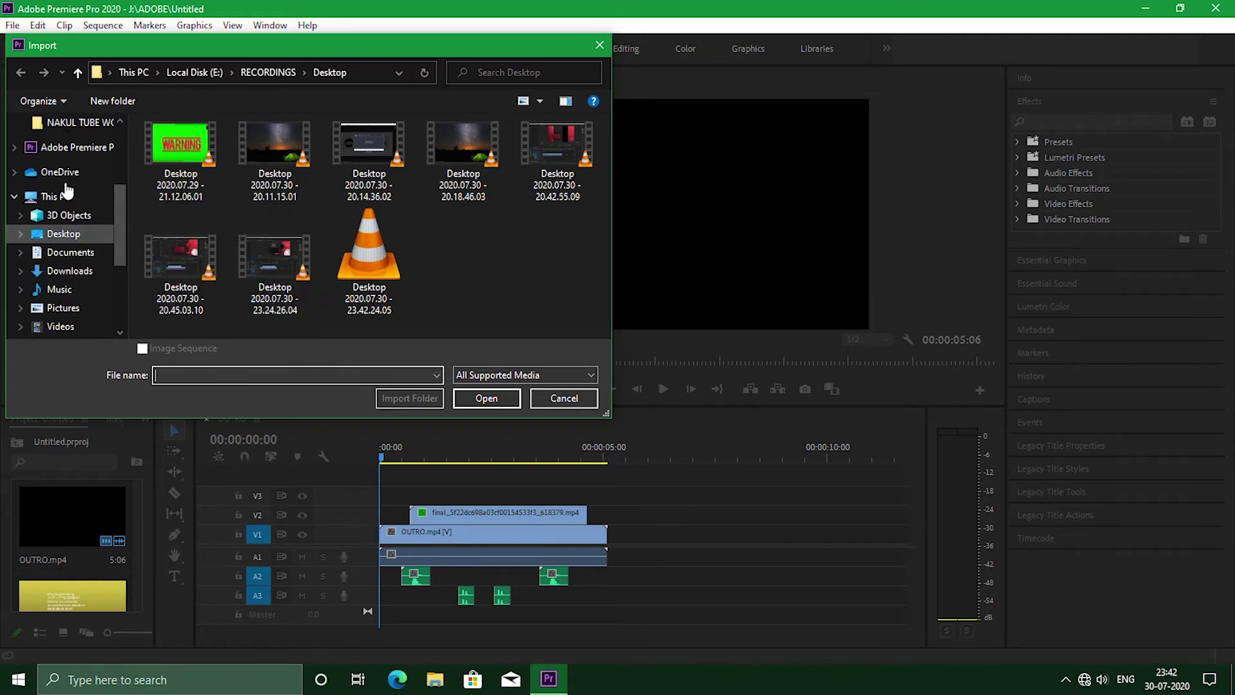
scroll(66, 190, "up", 3)
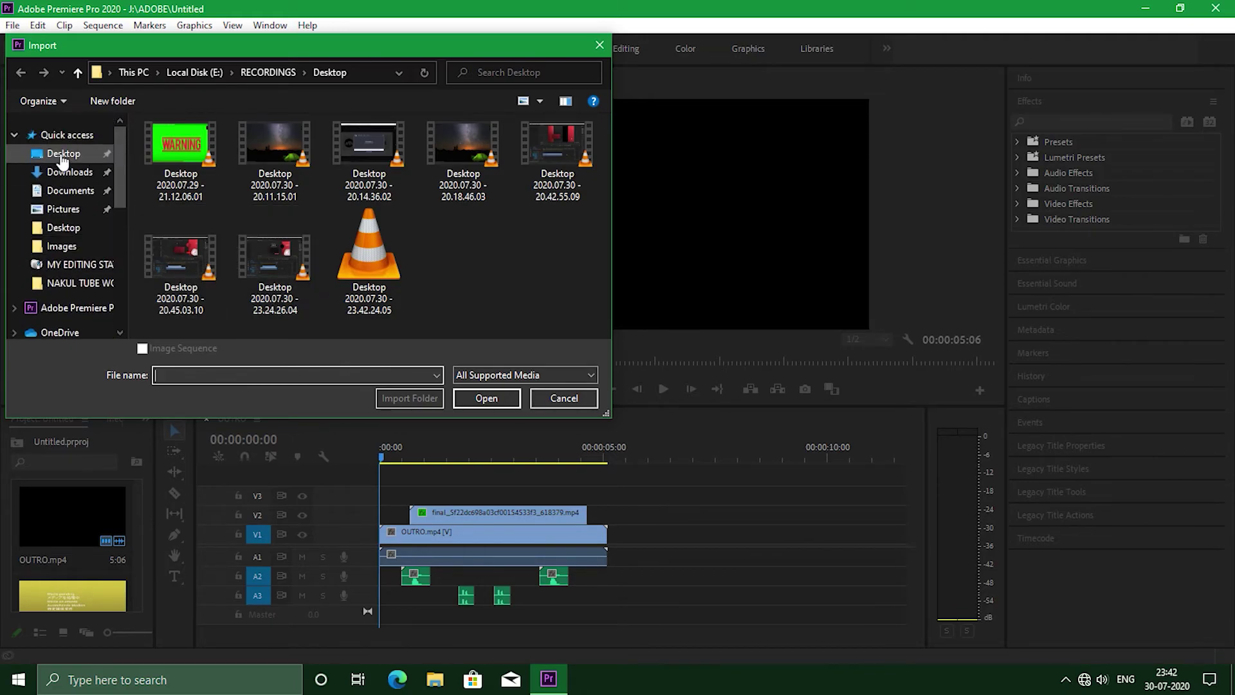
left_click(62, 155)
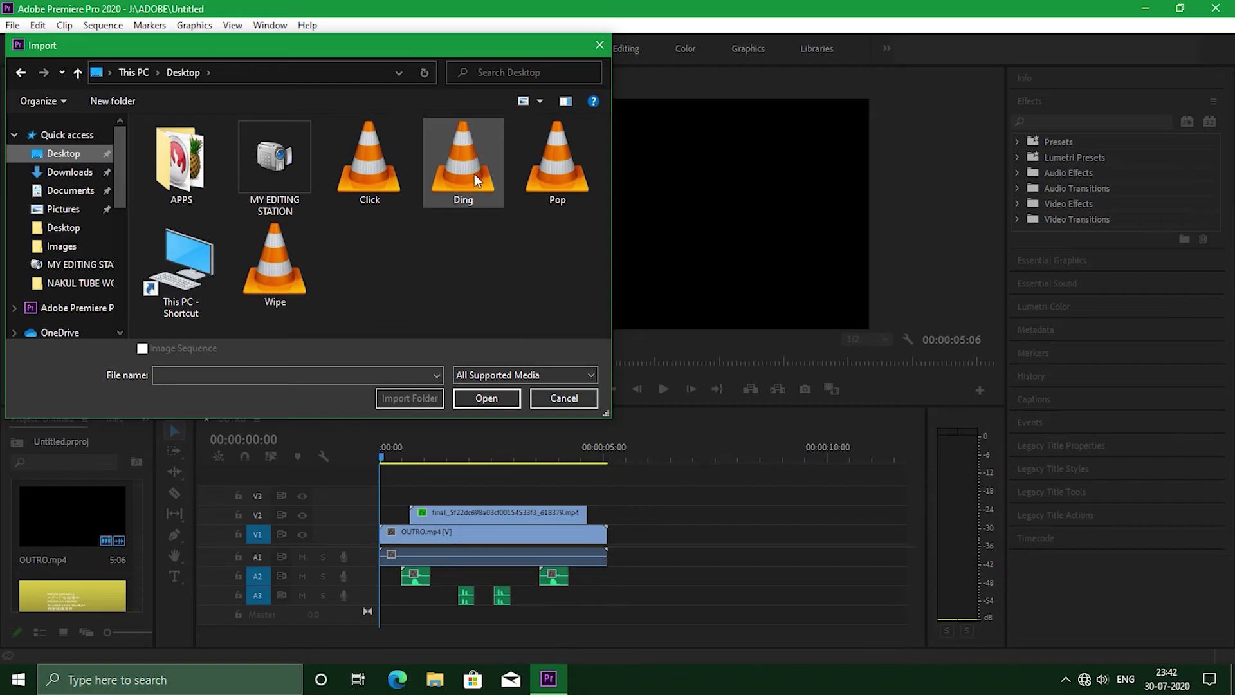
left_click(481, 179)
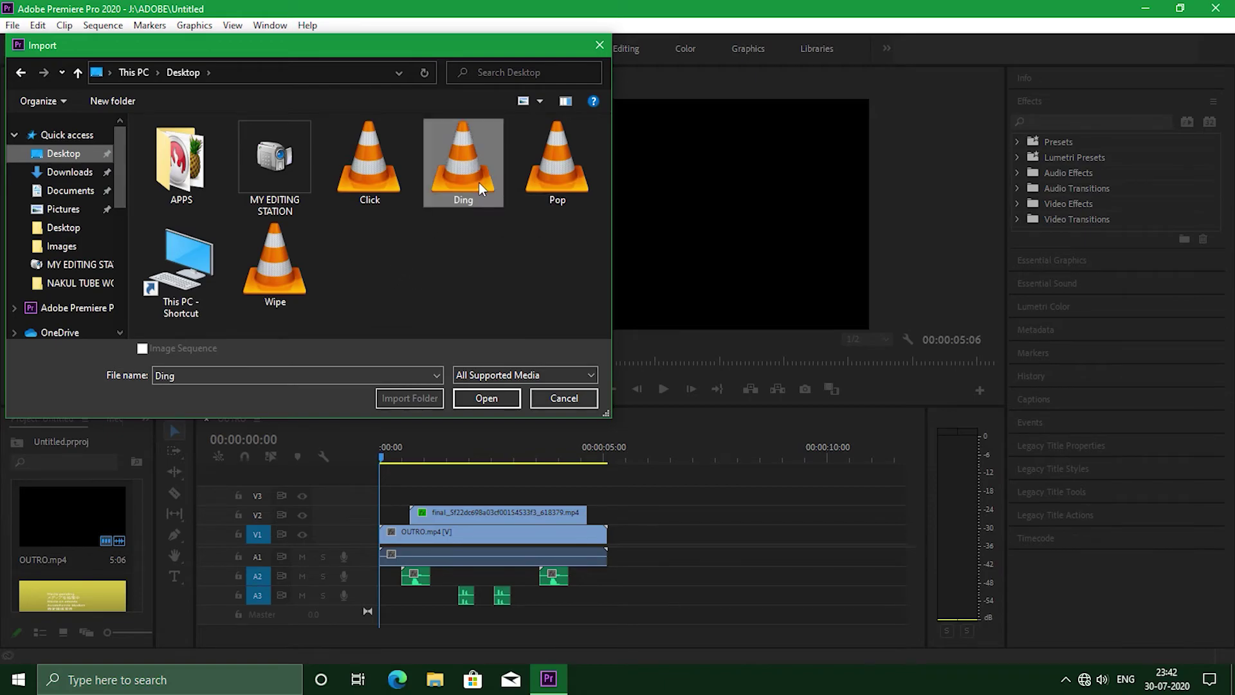
left_click(488, 399)
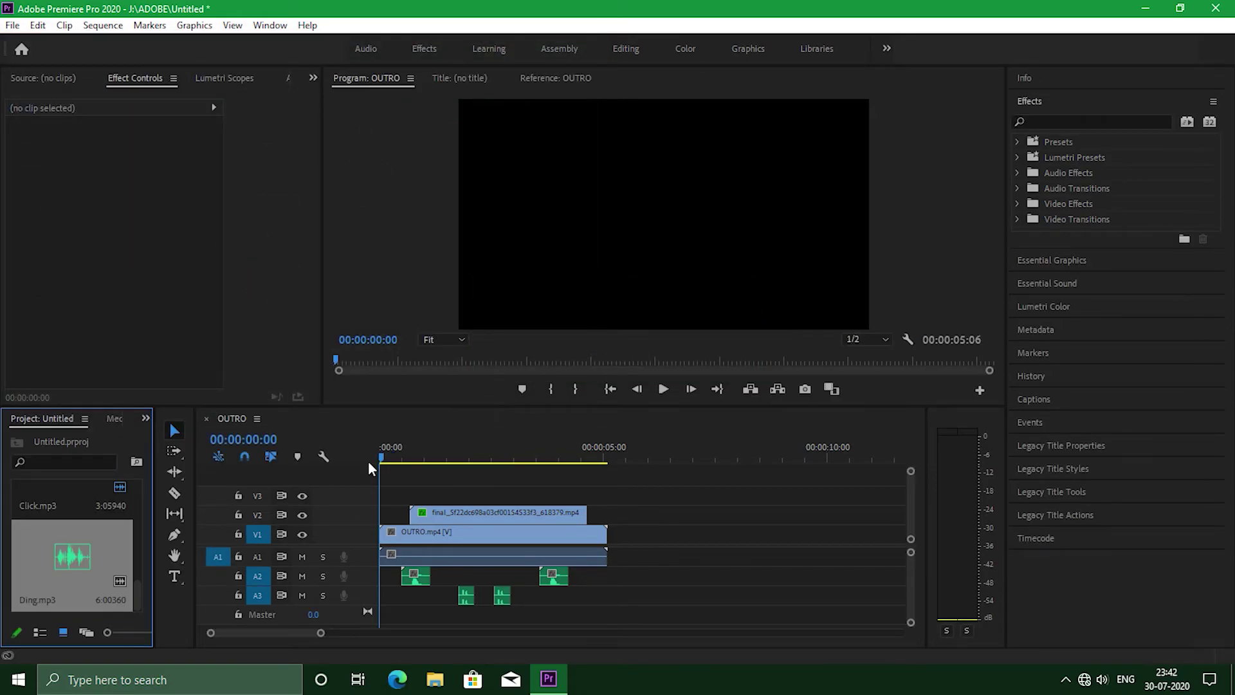
left_click_drag(79, 575, 430, 618)
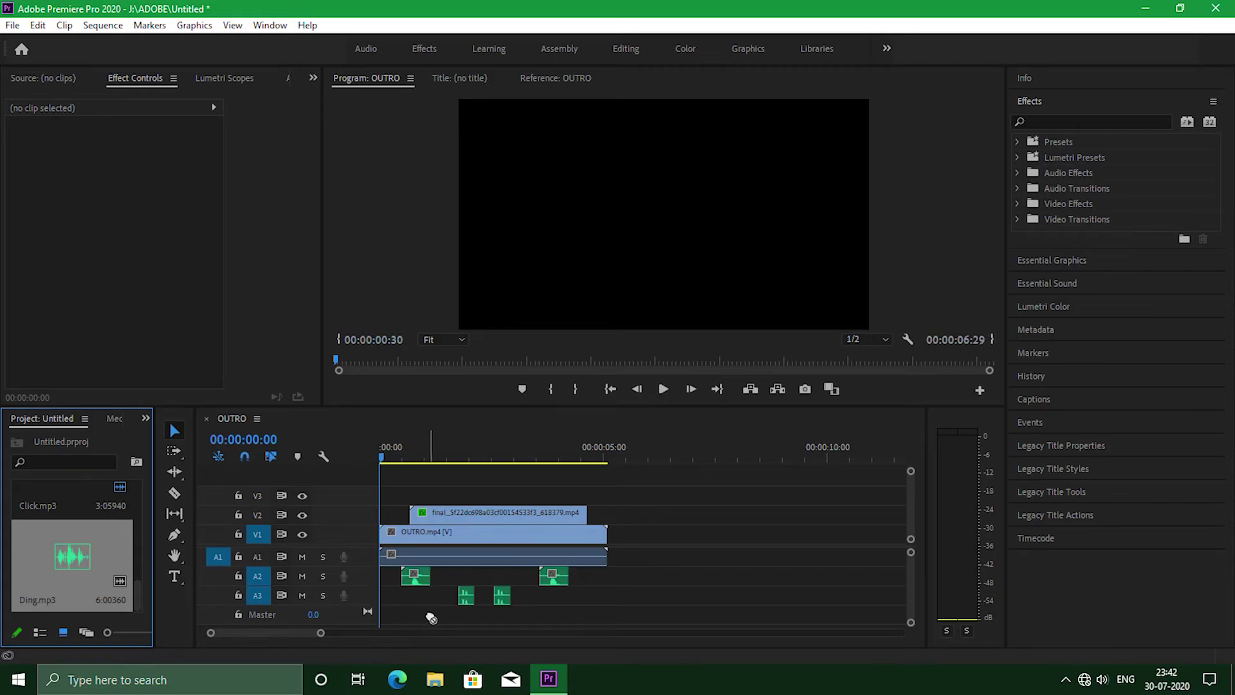
left_click_drag(577, 616, 588, 616)
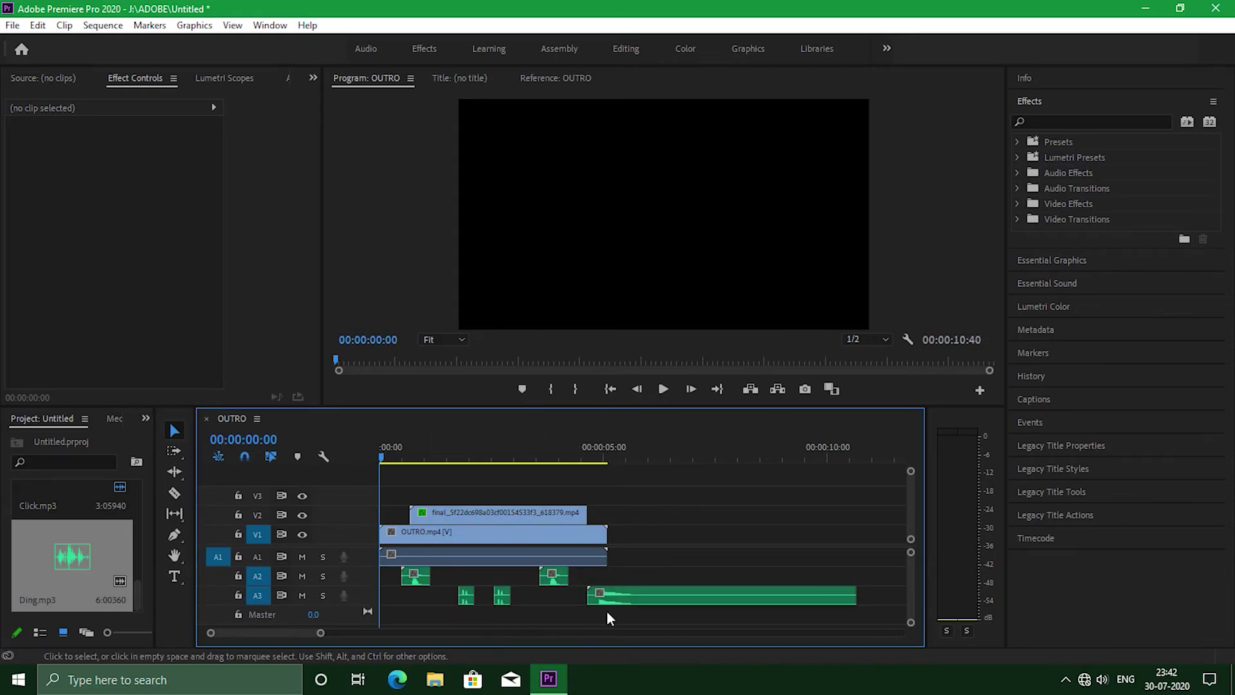
- Split the Ding.mp3 clip on A3 after its audible part, around 00:00:05:41, and delete the remaining tail
left_click(622, 458)
mouse_move(327, 640)
left_mouse_down()
mouse_move(367, 637)
mouse_move(322, 641)
left_mouse_up()
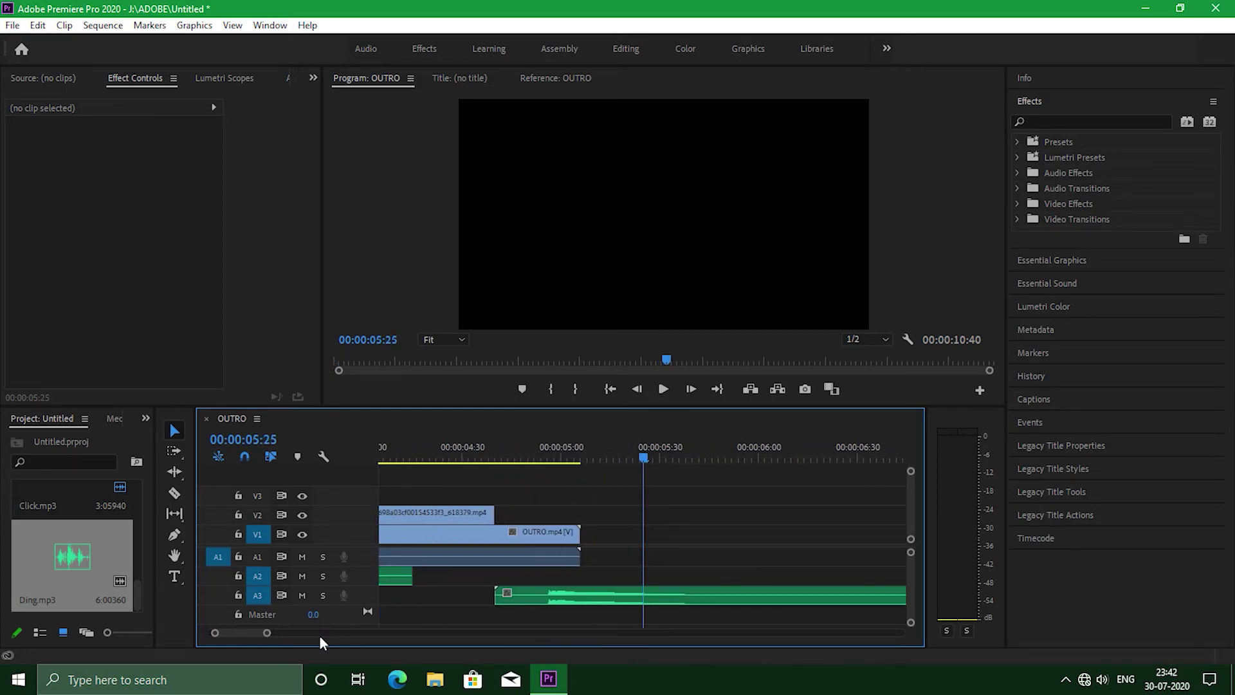
left_click(173, 492)
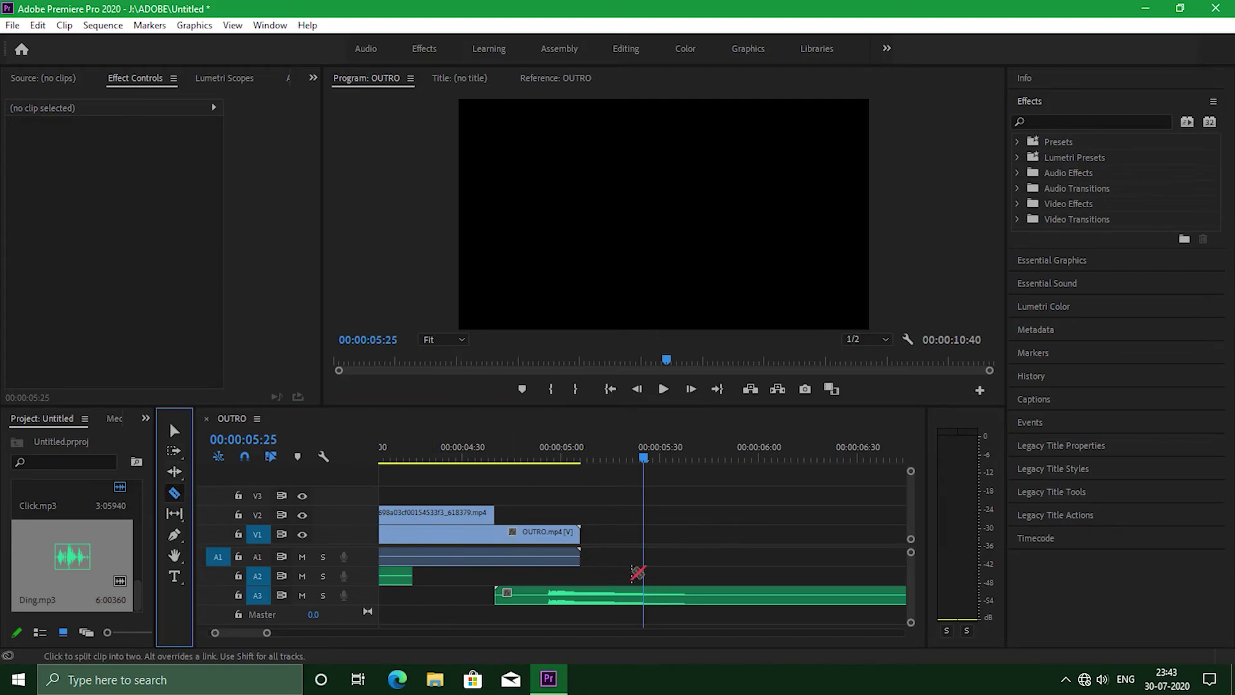
left_click(697, 597)
left_click(175, 431)
left_click(761, 596)
key("Delete")
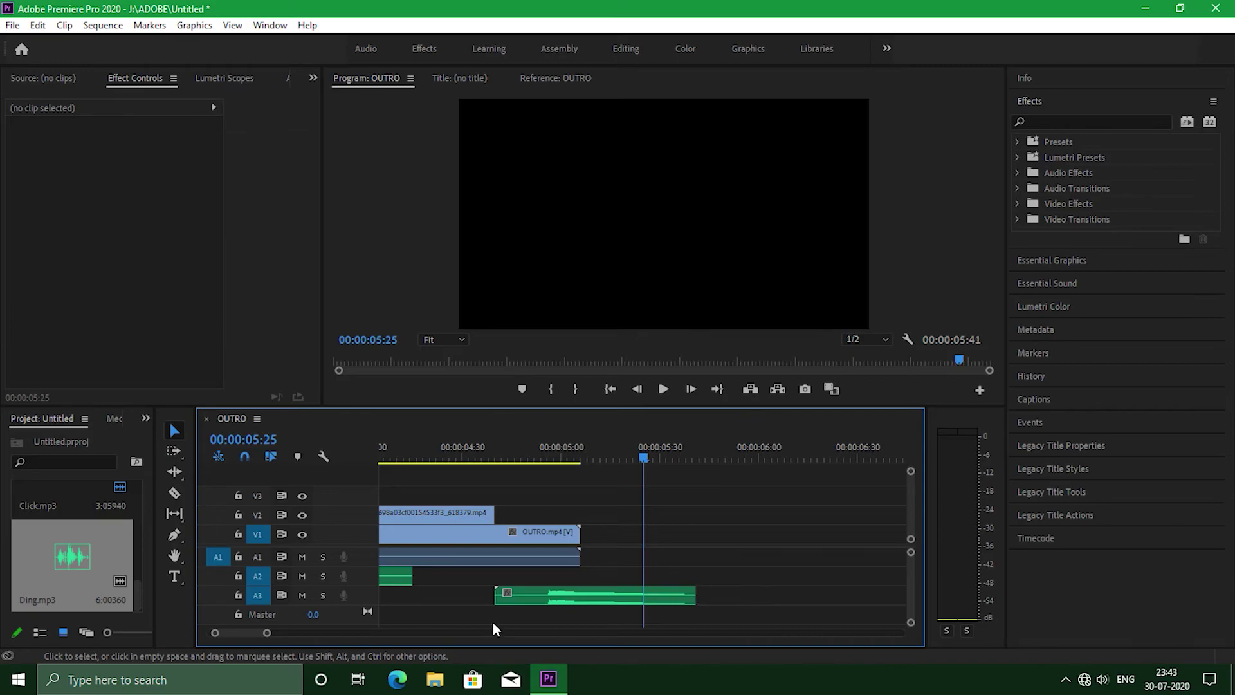
- Move the trimmed Ding.mp3 clip to A2 above the second click and align its ding with the bell press at 00:00:02:41
left_click_drag(268, 633, 311, 638)
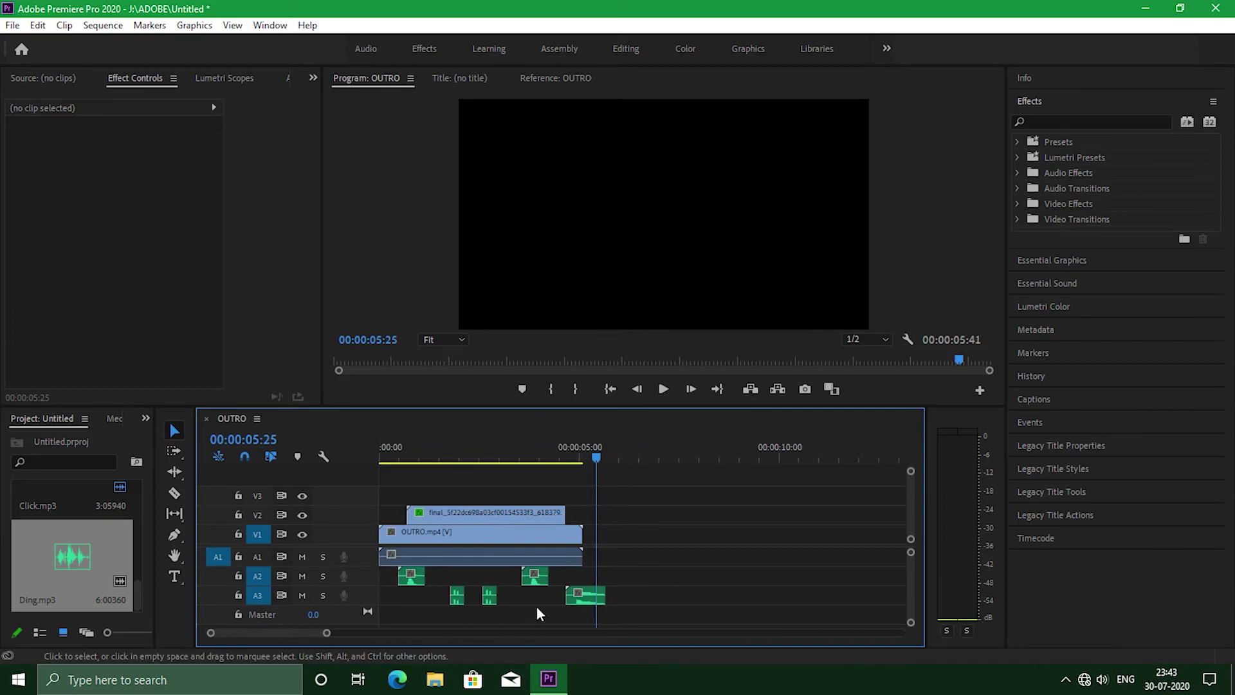
left_click_drag(588, 597, 536, 602)
left_click_drag(327, 633, 283, 637)
left_click(498, 458)
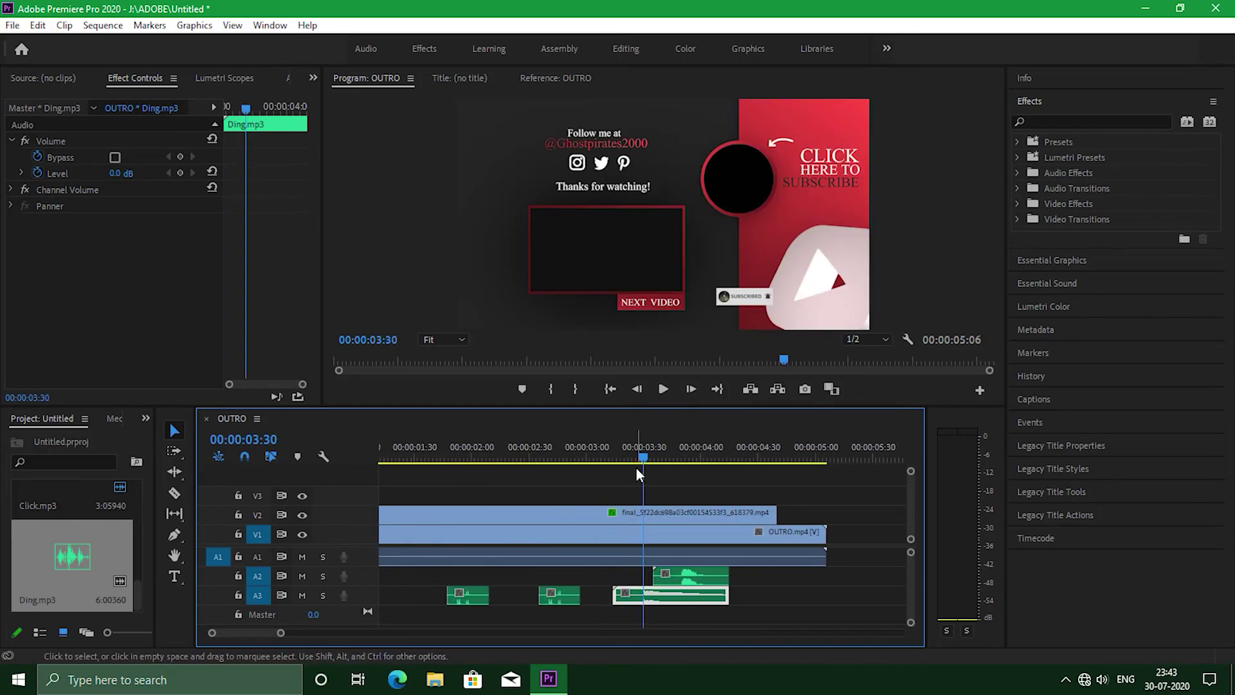
left_click_drag(642, 458, 549, 465)
left_click_drag(674, 597, 582, 574)
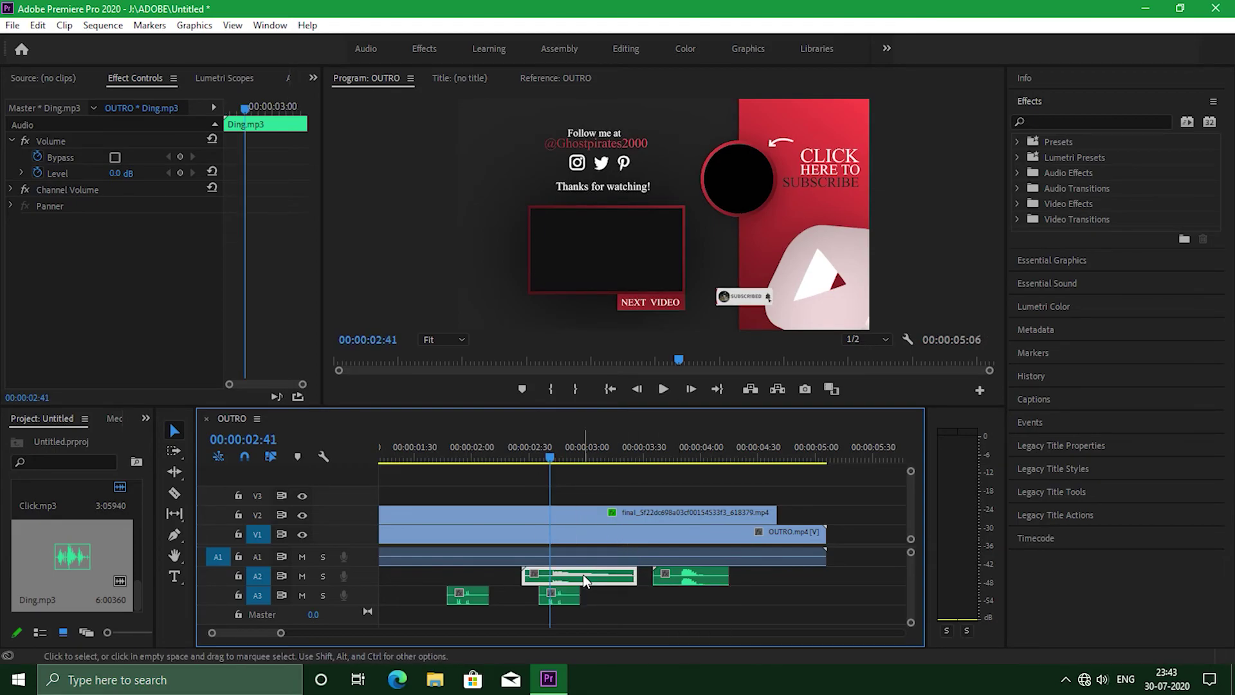
left_click_drag(282, 634, 260, 636)
left_click_drag(721, 577, 702, 578)
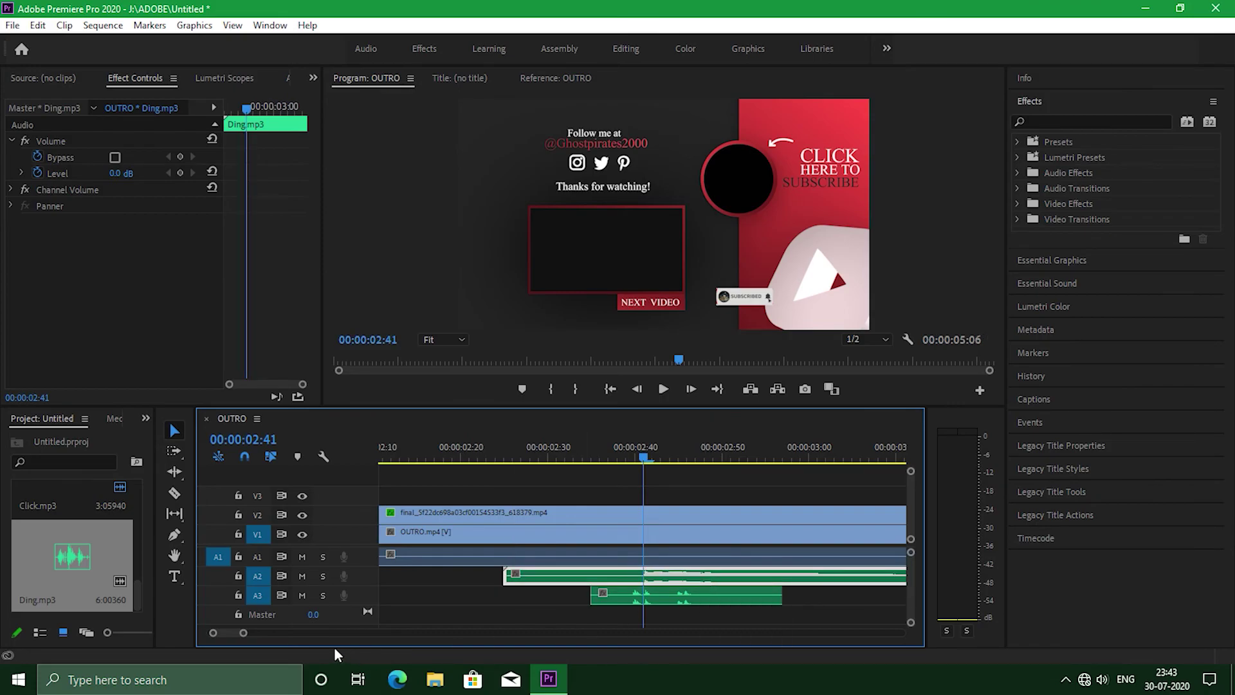
- Play the whole sequence from the start to check the ding together with the wipe and click sounds
left_click_drag(245, 637, 323, 650)
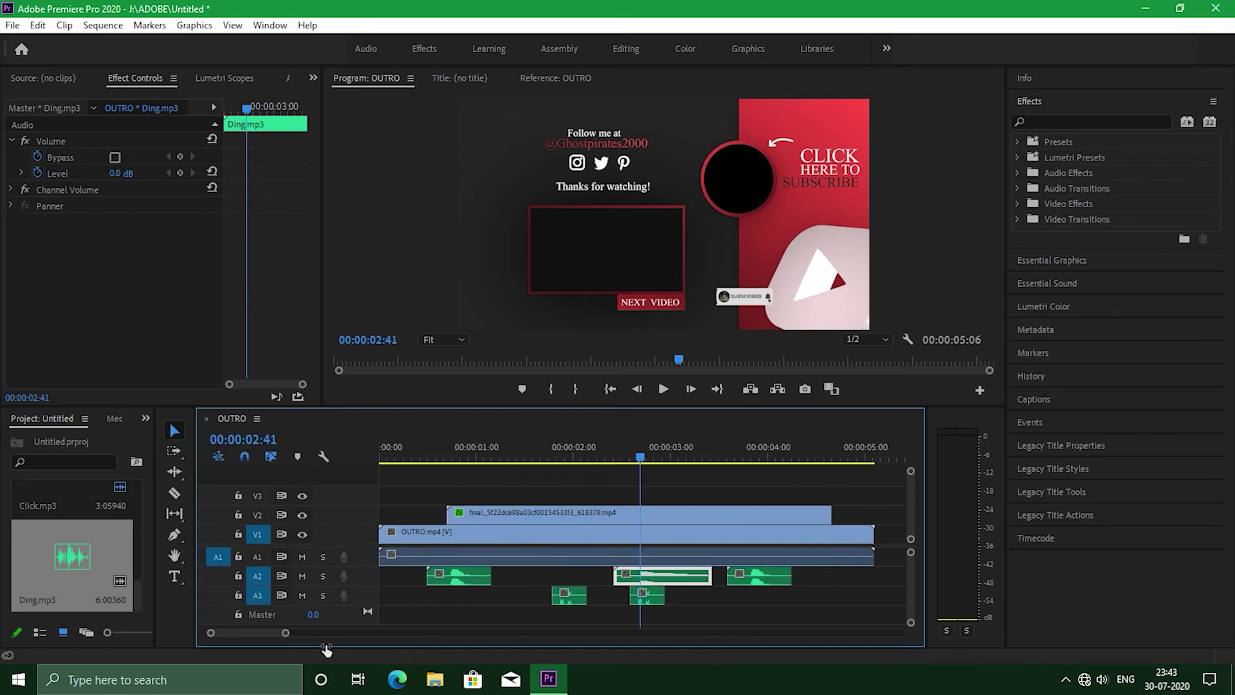
left_click_drag(642, 458, 377, 462)
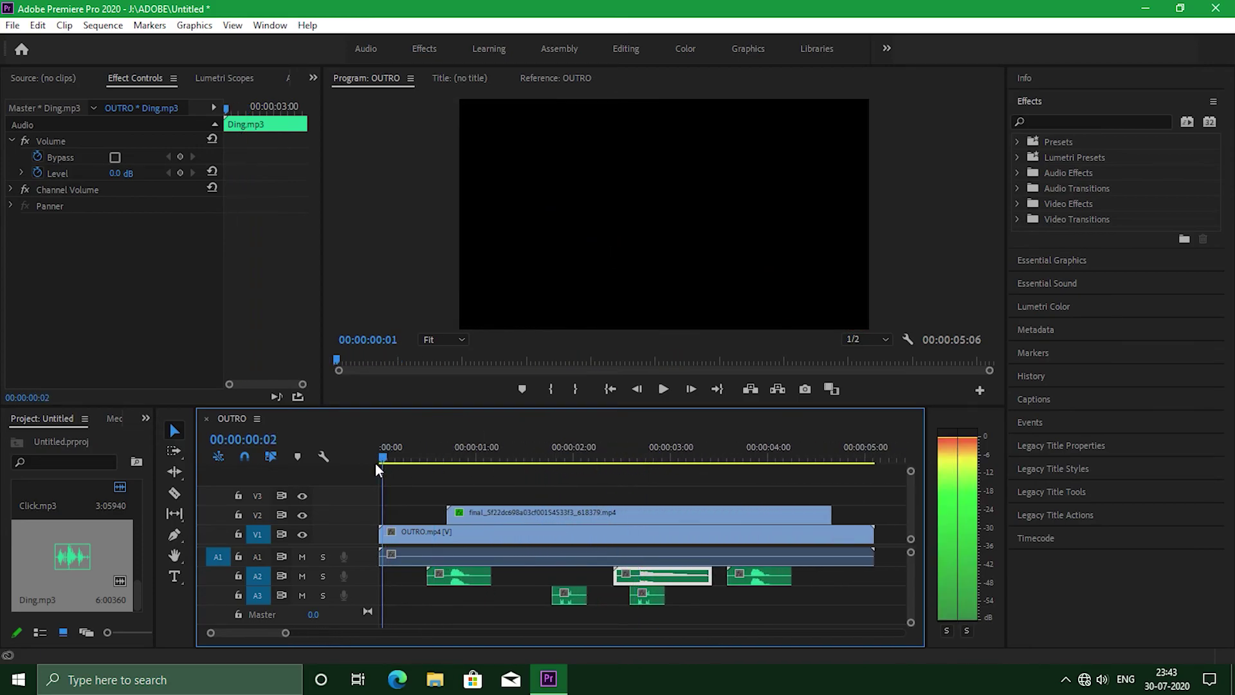
key("space")
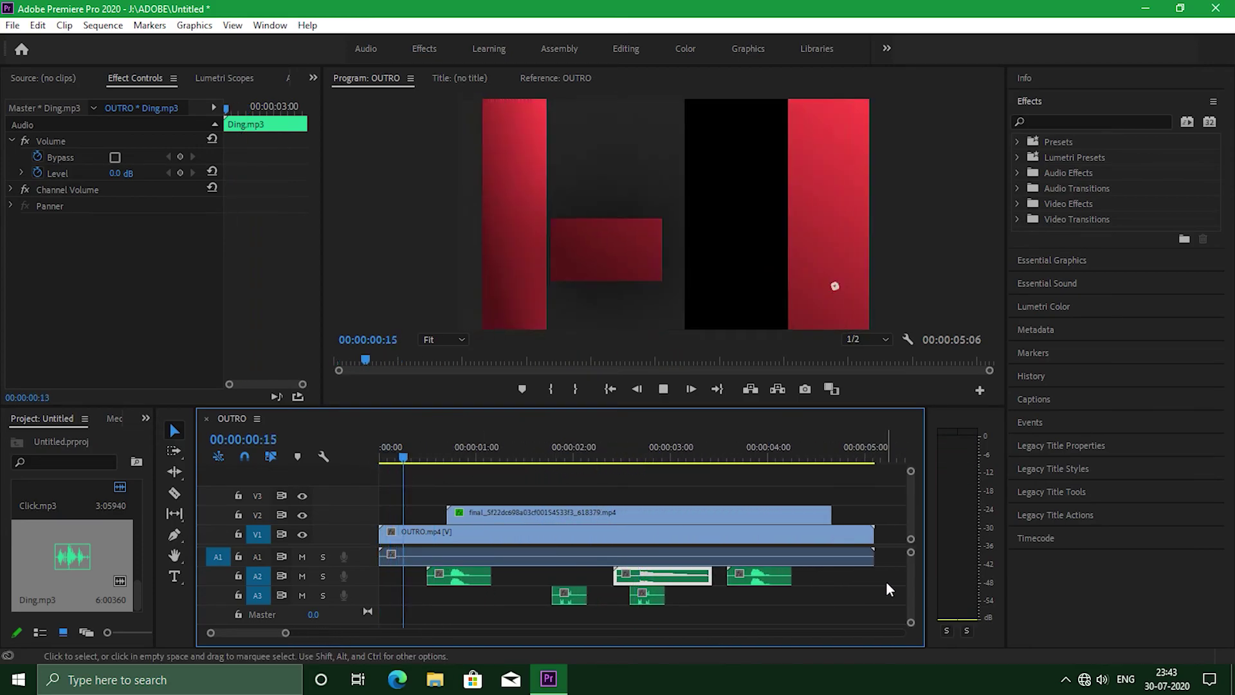